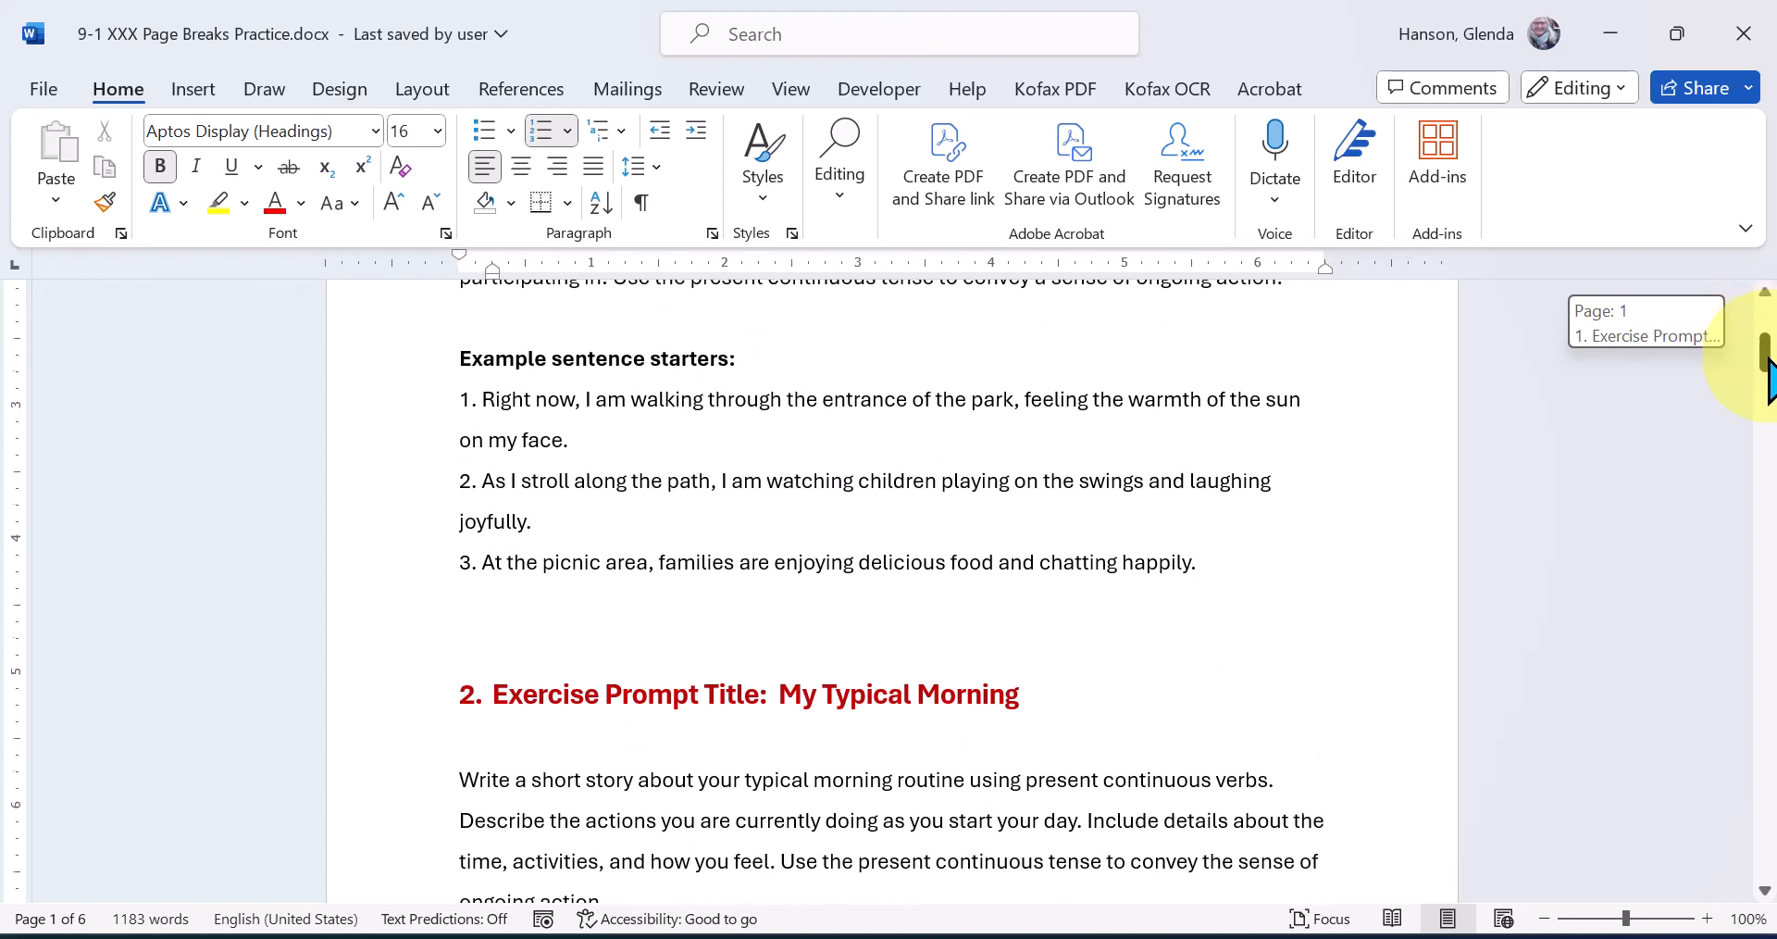
Push the heading "2. Exercise Prompt Title: My Typical Morning" onto the next page by inserting blank lines above it
drag(1768, 365, 1772, 496)
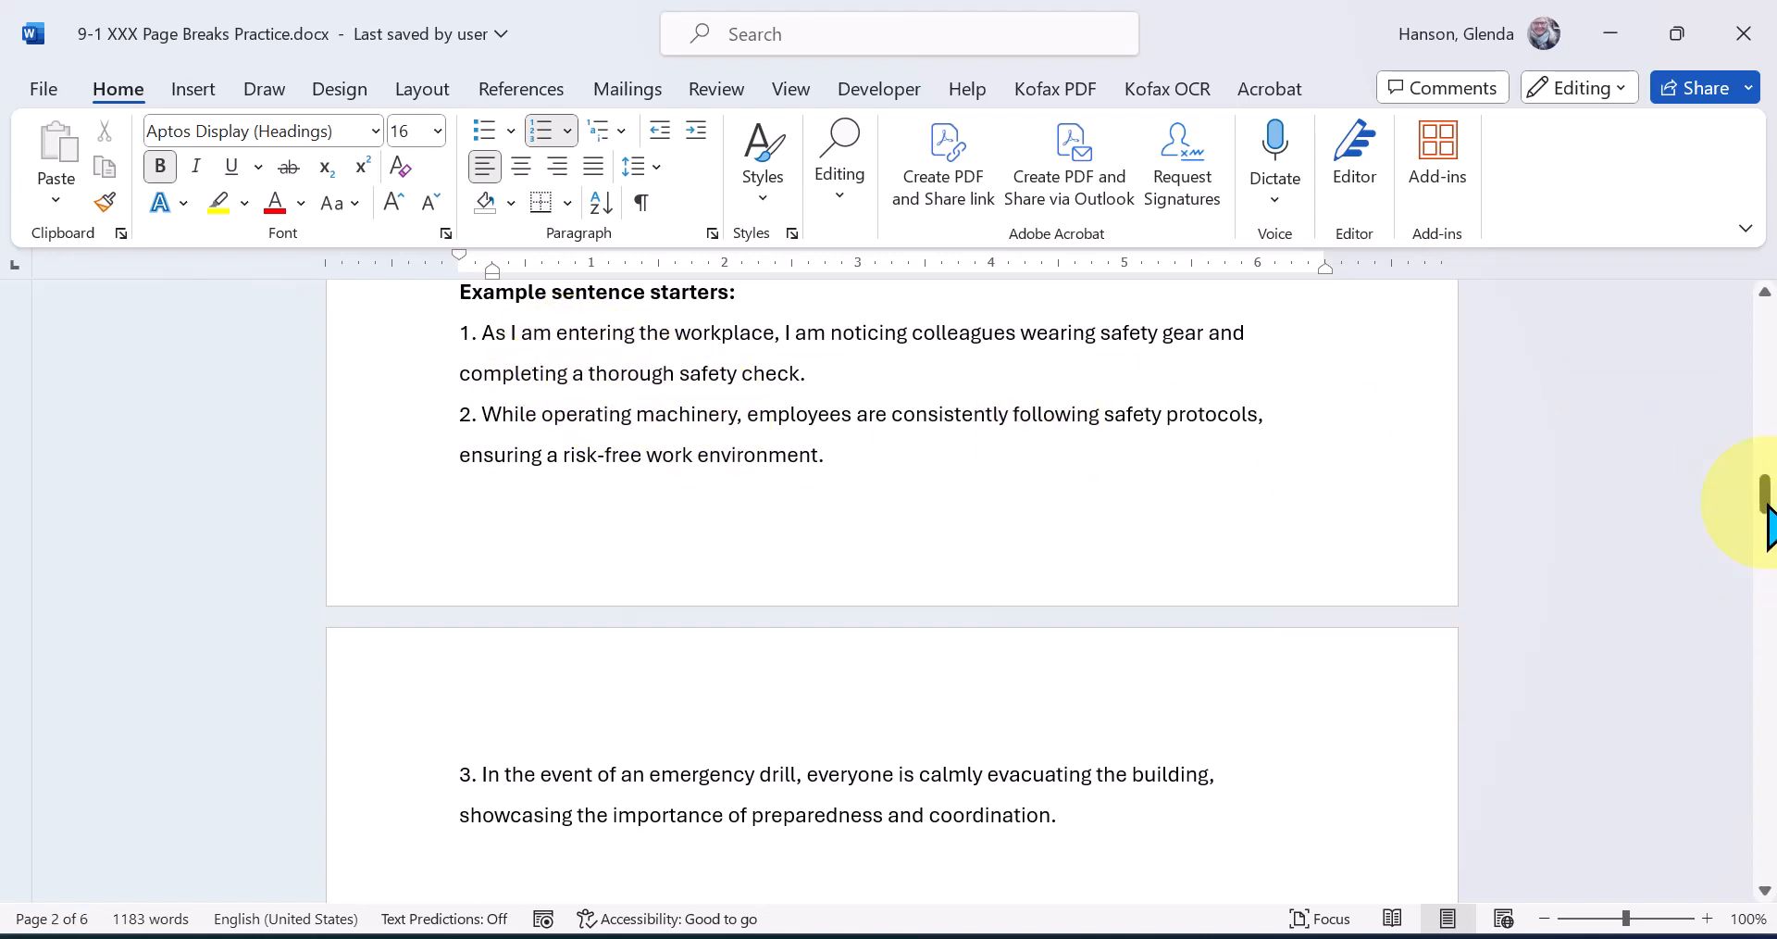
drag(1770, 507, 1770, 368)
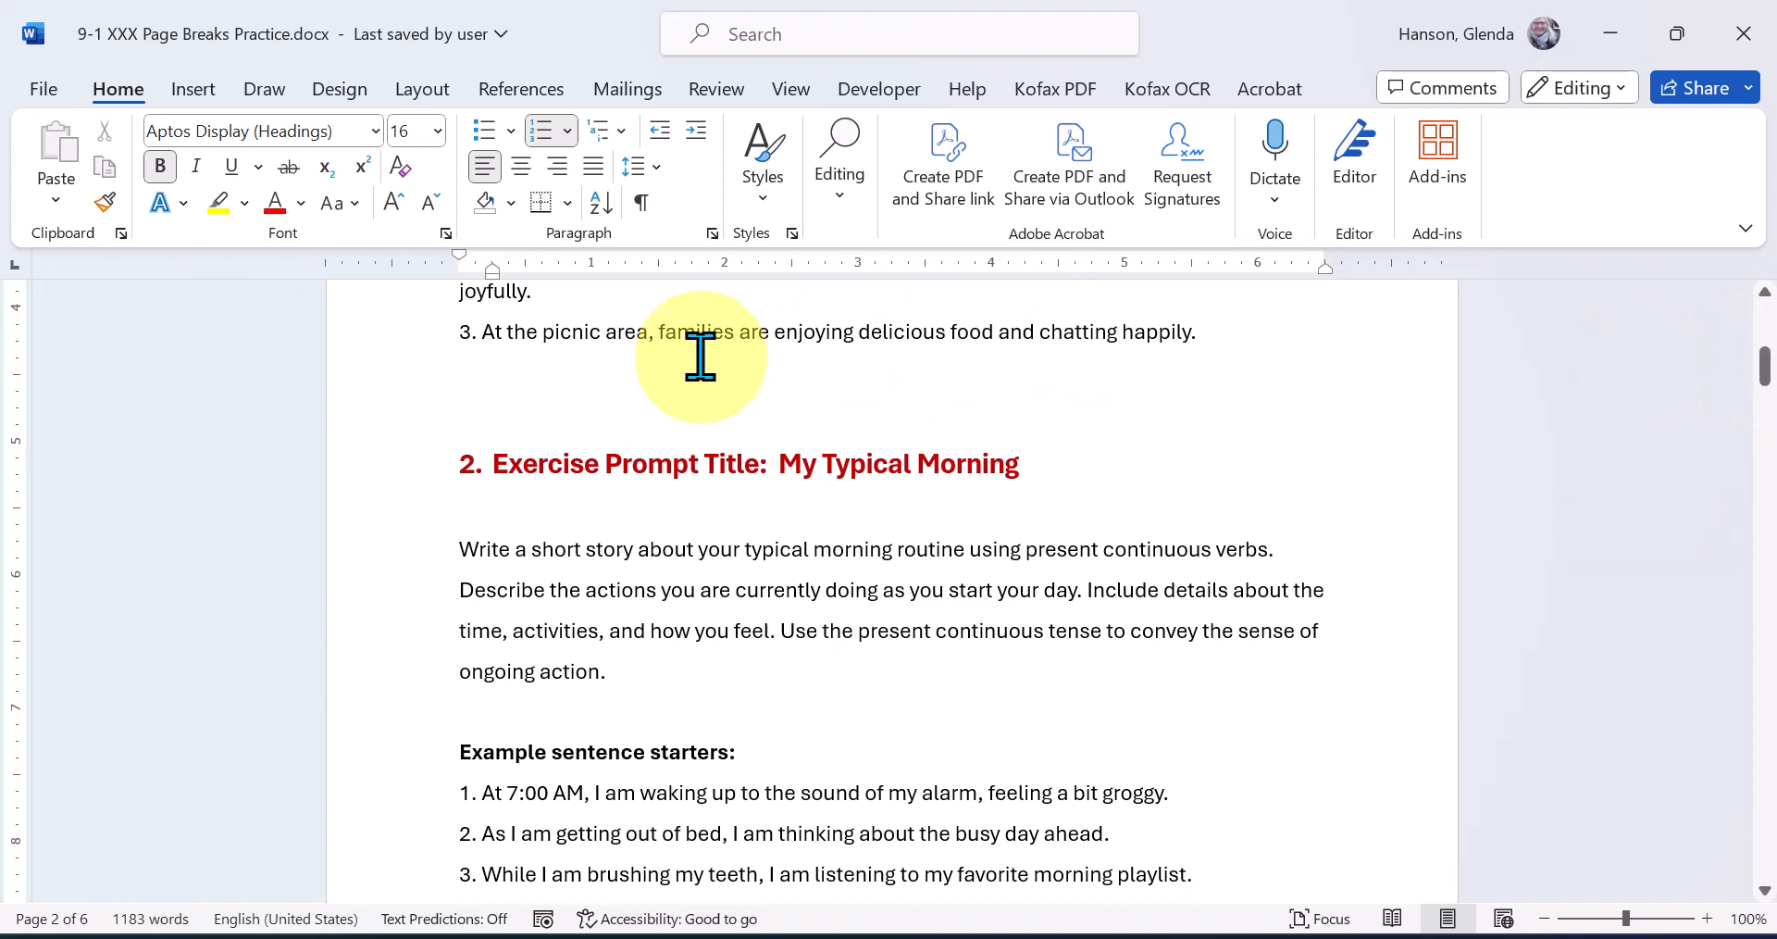
click(527, 398)
key(Return)
key(Return)
key(Return)
key(Return)
key(Return)
key(Return)
key(Return)
key(Return)
key(Return)
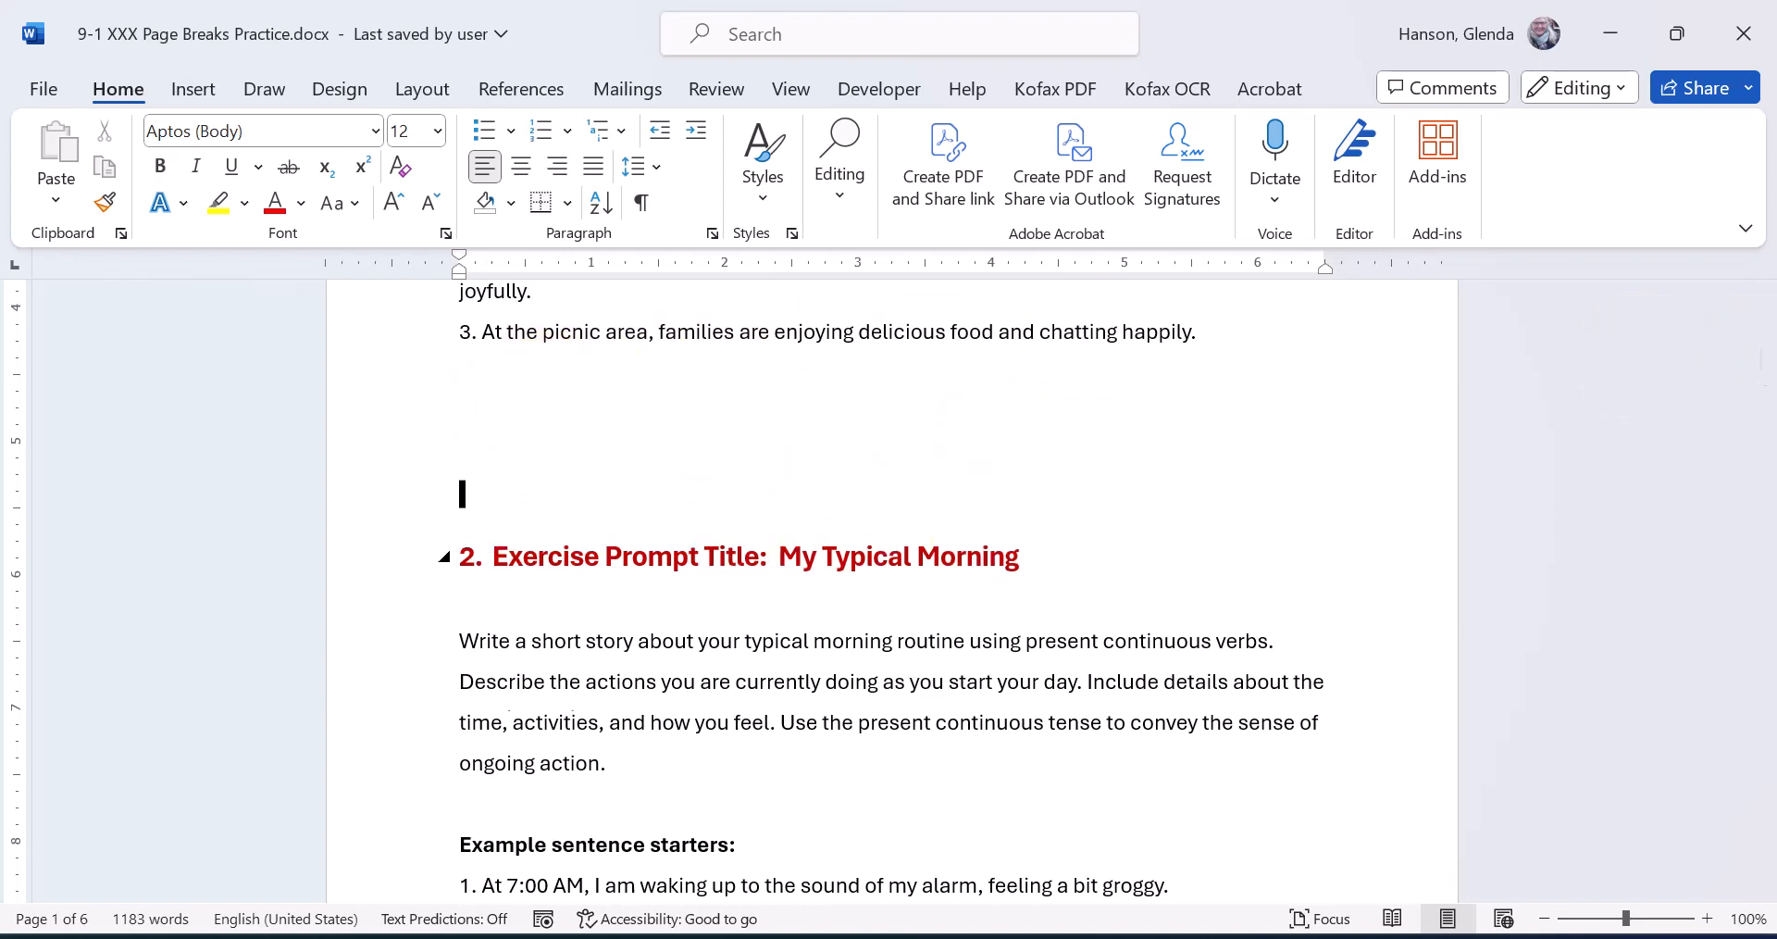
key(Return)
key(Return)
key(Return)
key(Return)
key(Return)
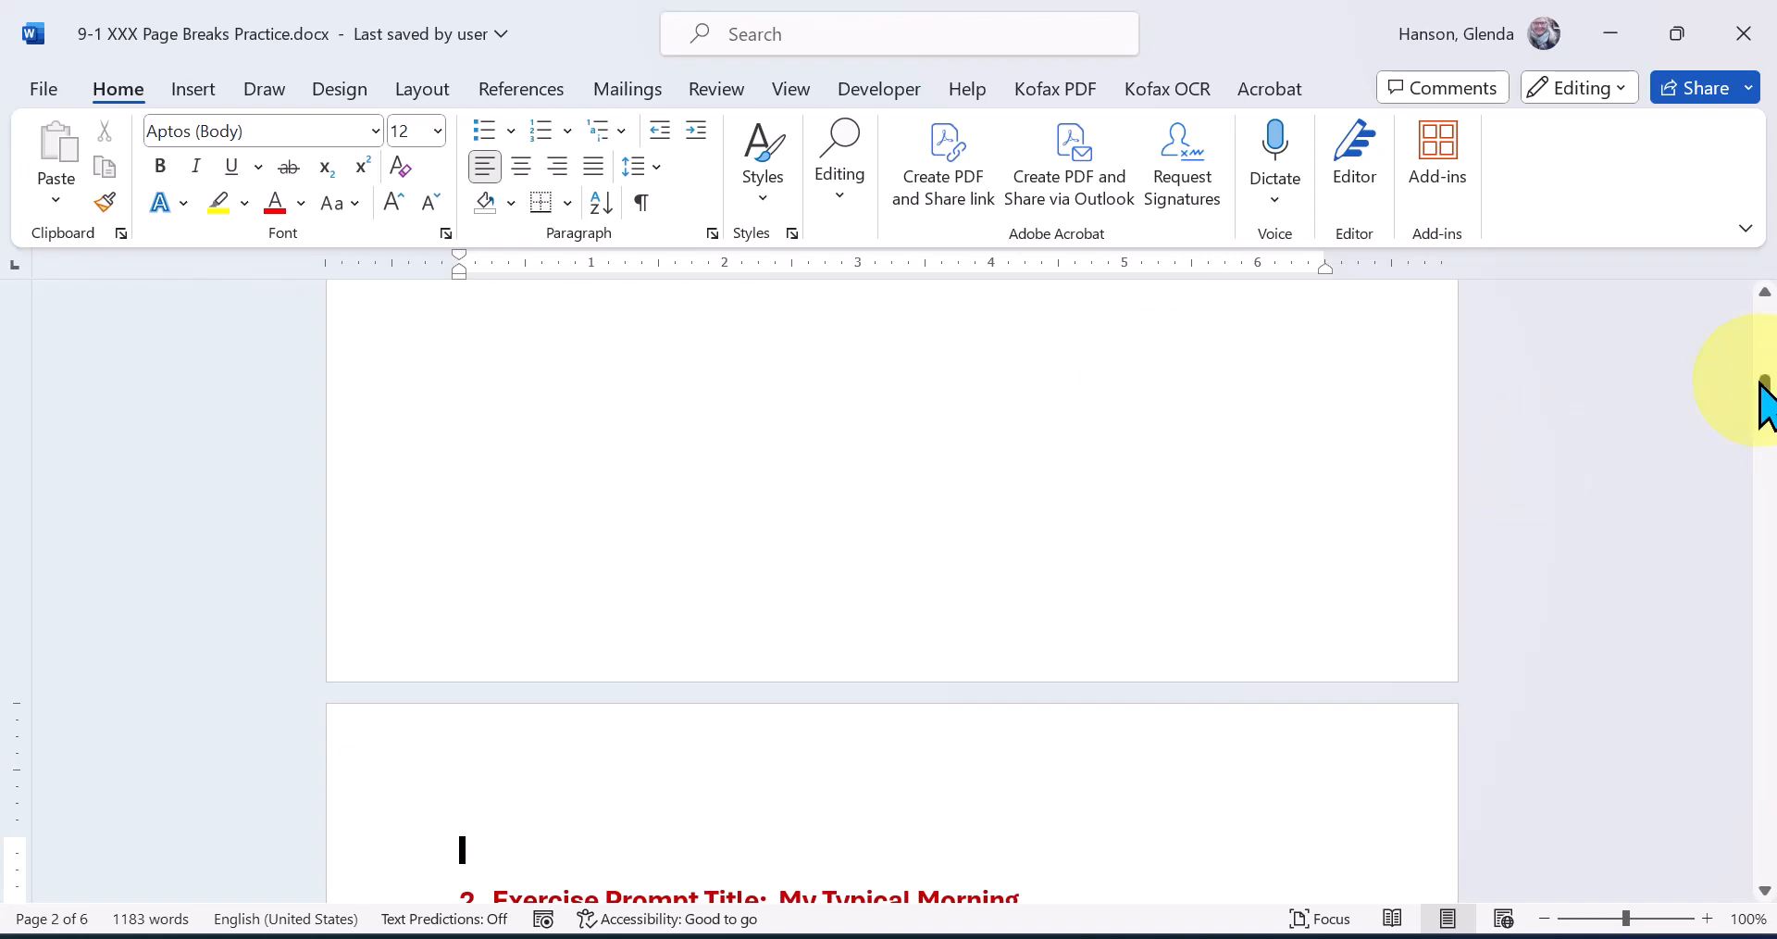
drag(1766, 398, 1763, 409)
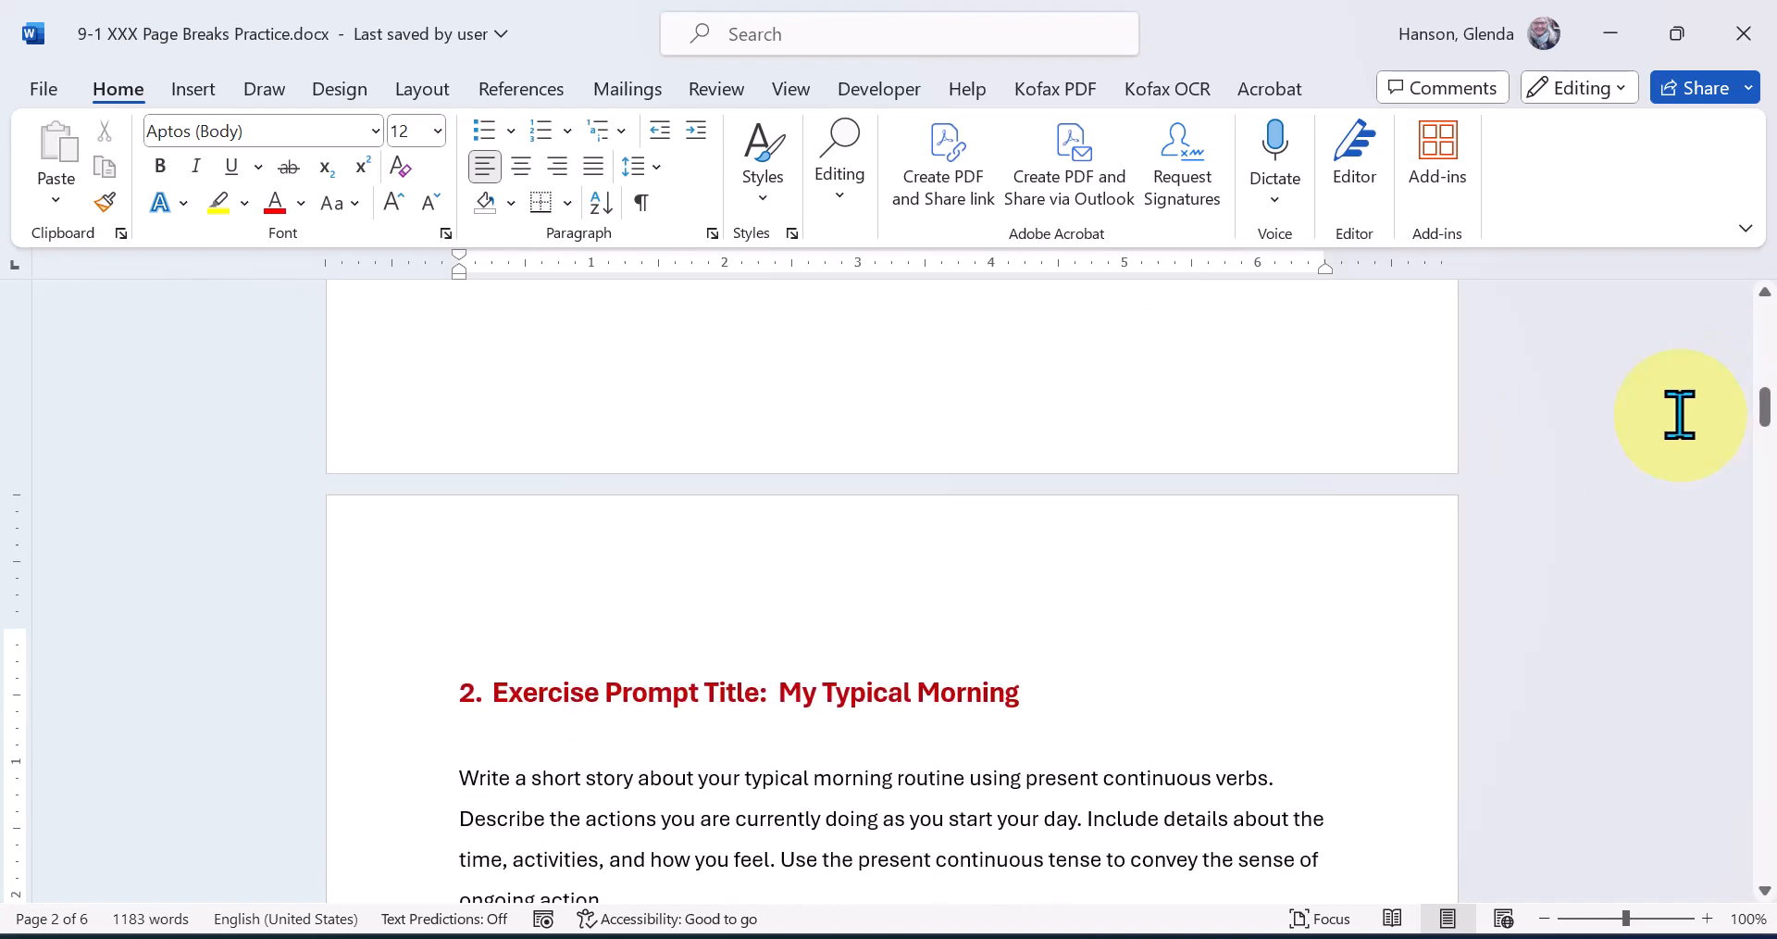
key(BackSpace)
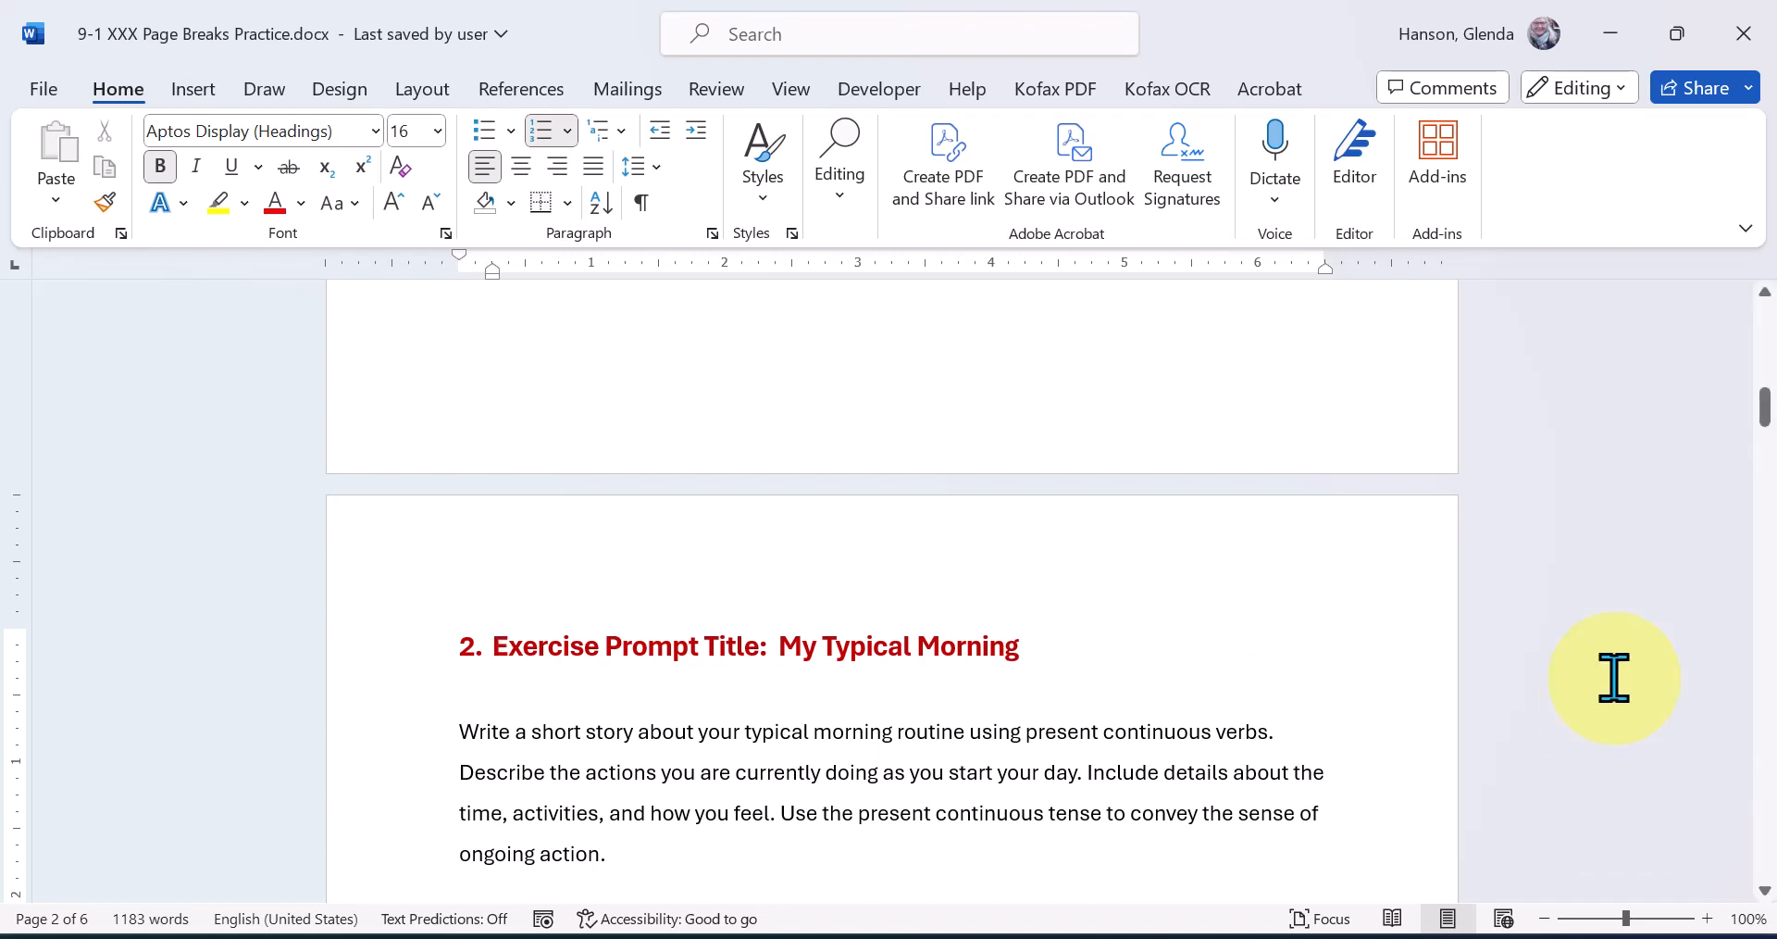
Show the formatting marks and go through the empty paragraphs between the picnic-area sentence and the My Typical Morning heading
drag(1770, 428, 1769, 368)
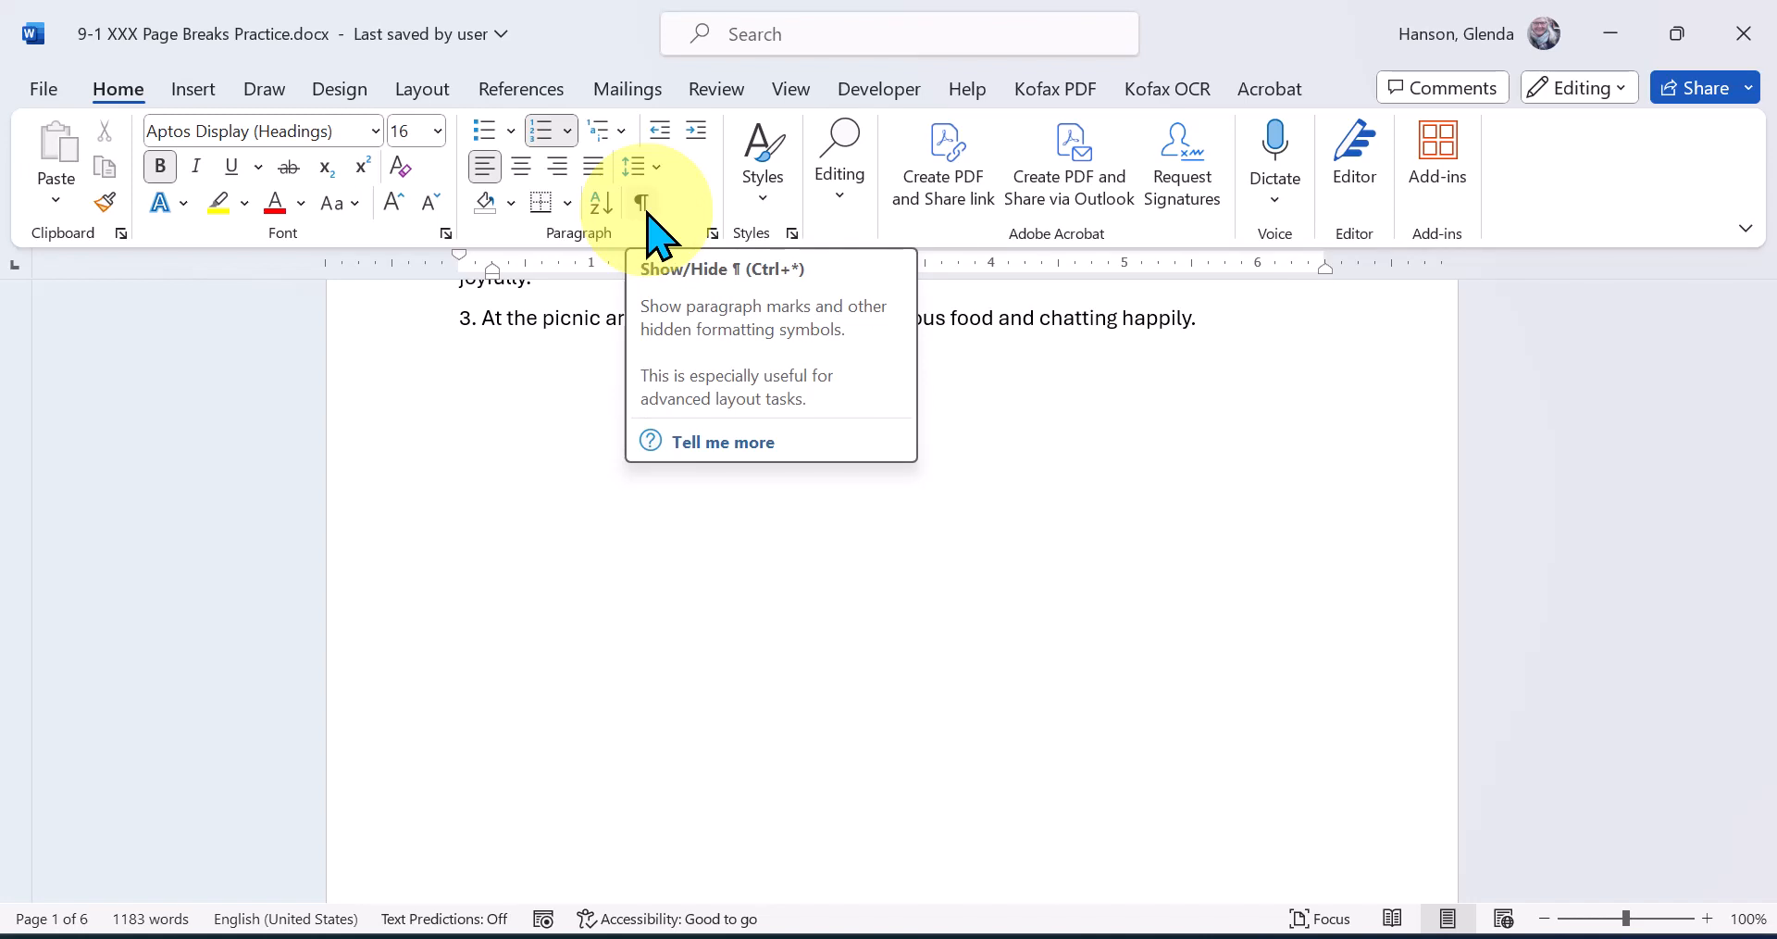
click(645, 210)
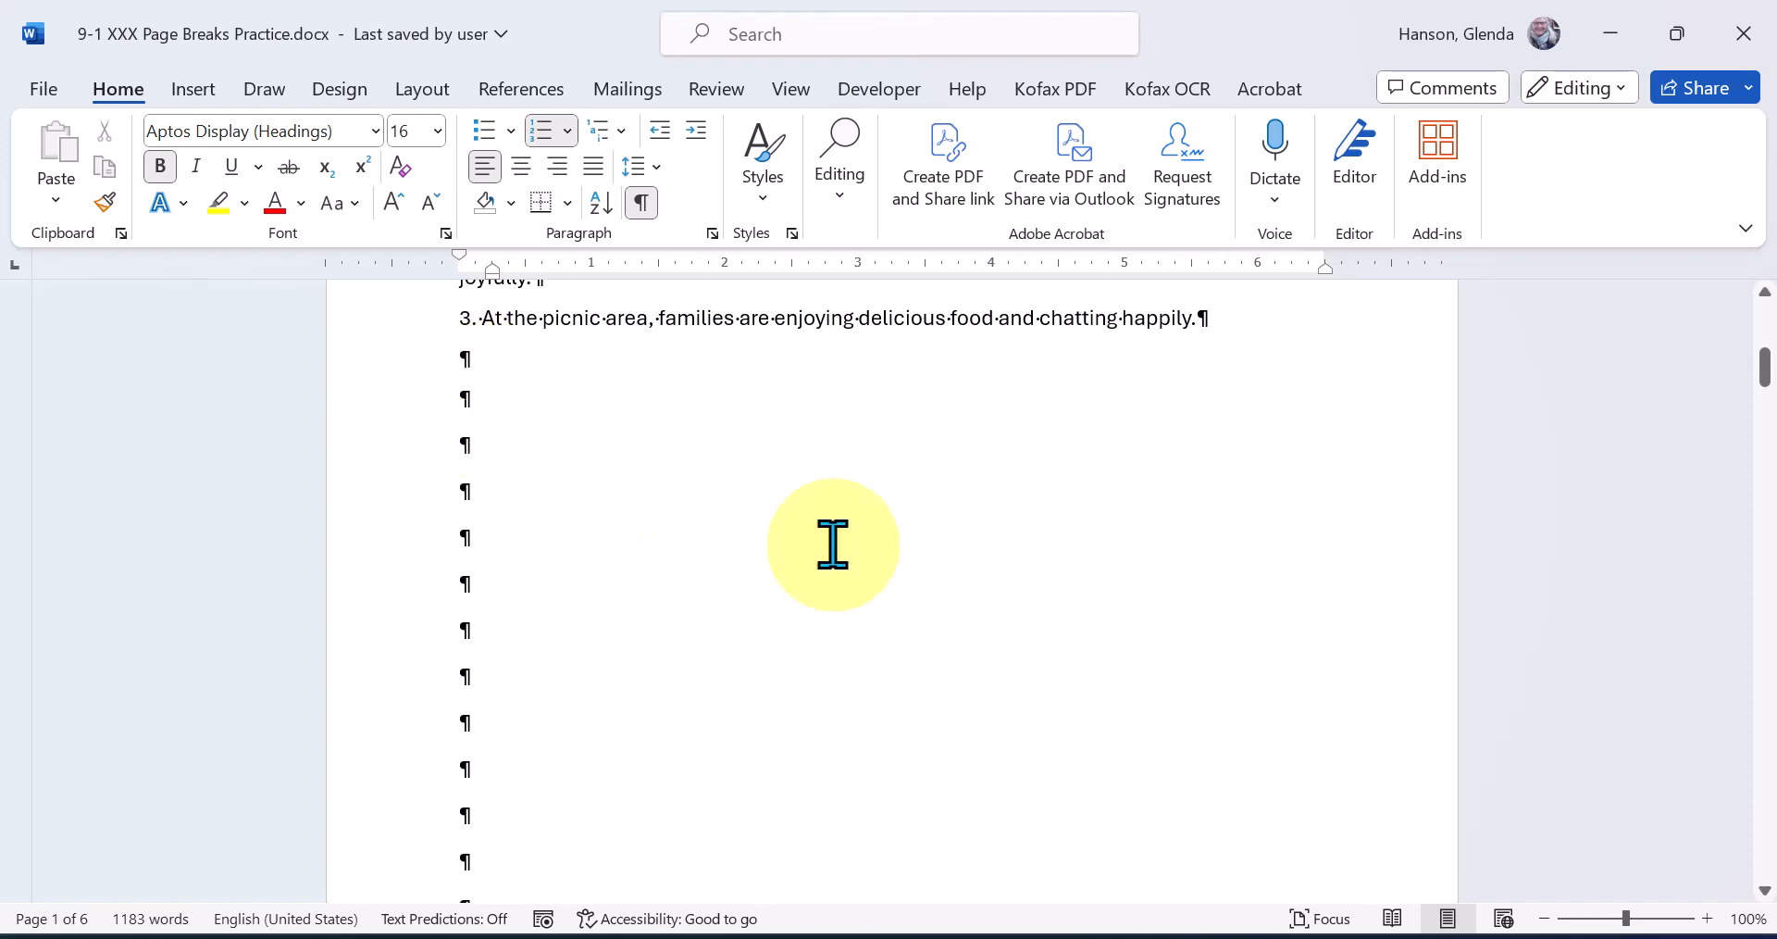
mouse_move(1770, 384)
mouse_down()
mouse_move(1770, 400)
mouse_move(1769, 384)
mouse_up()
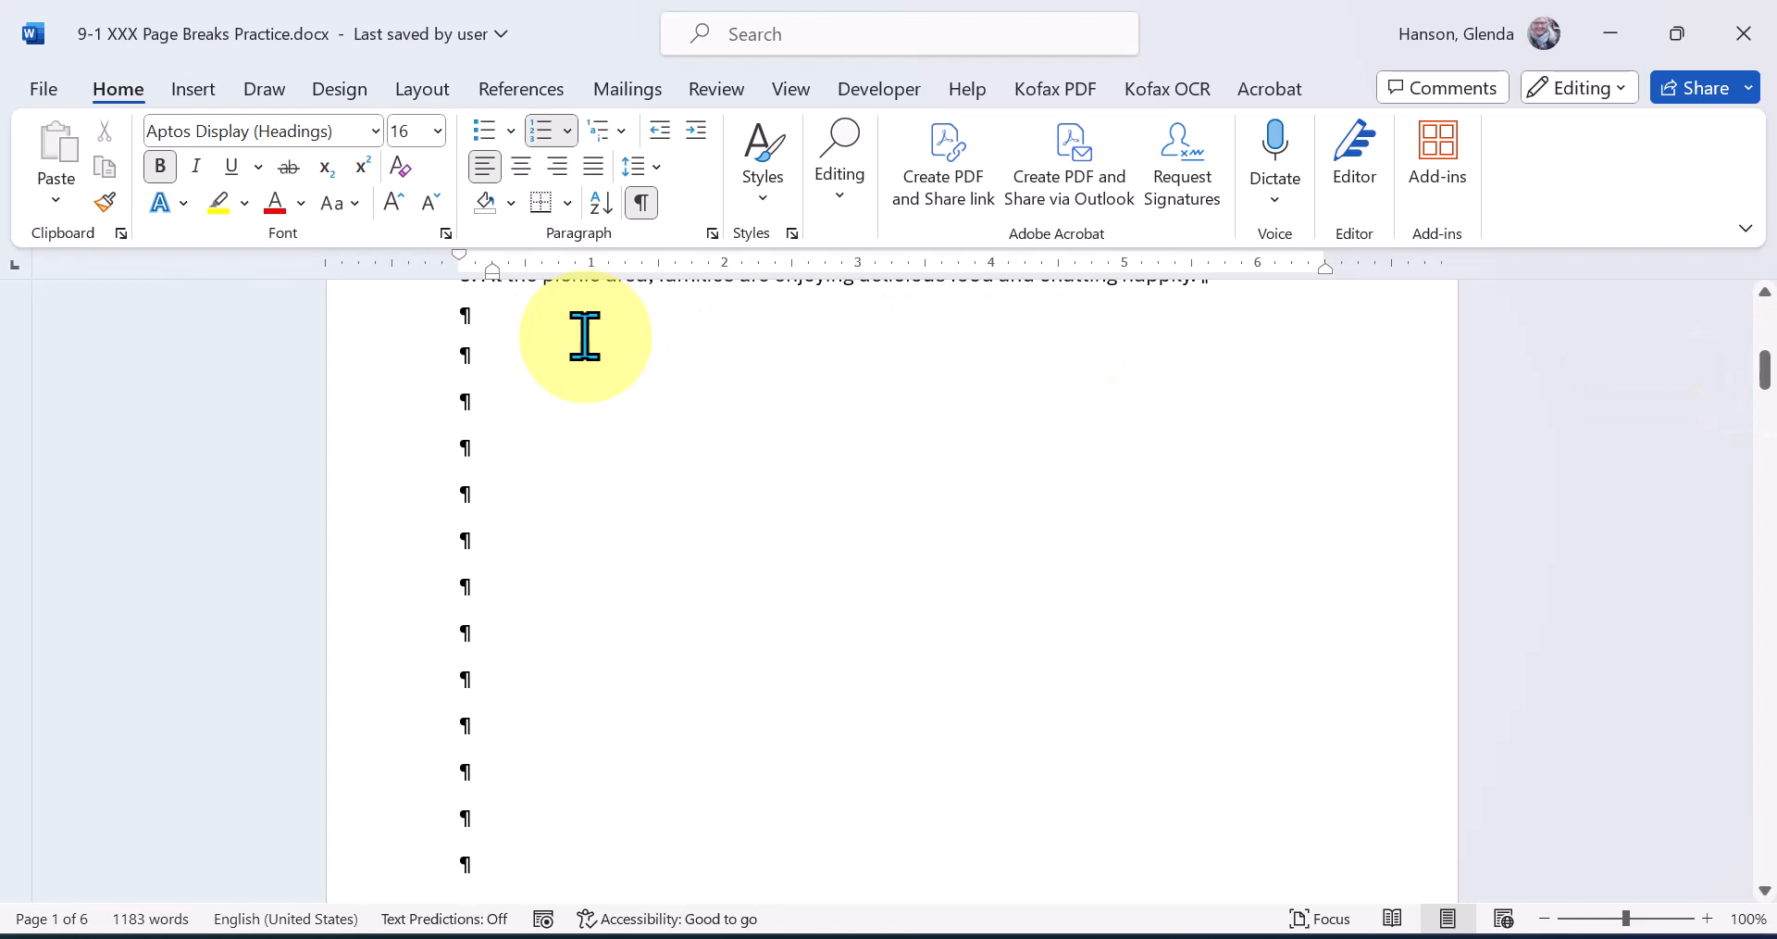
click(484, 378)
key(Down)
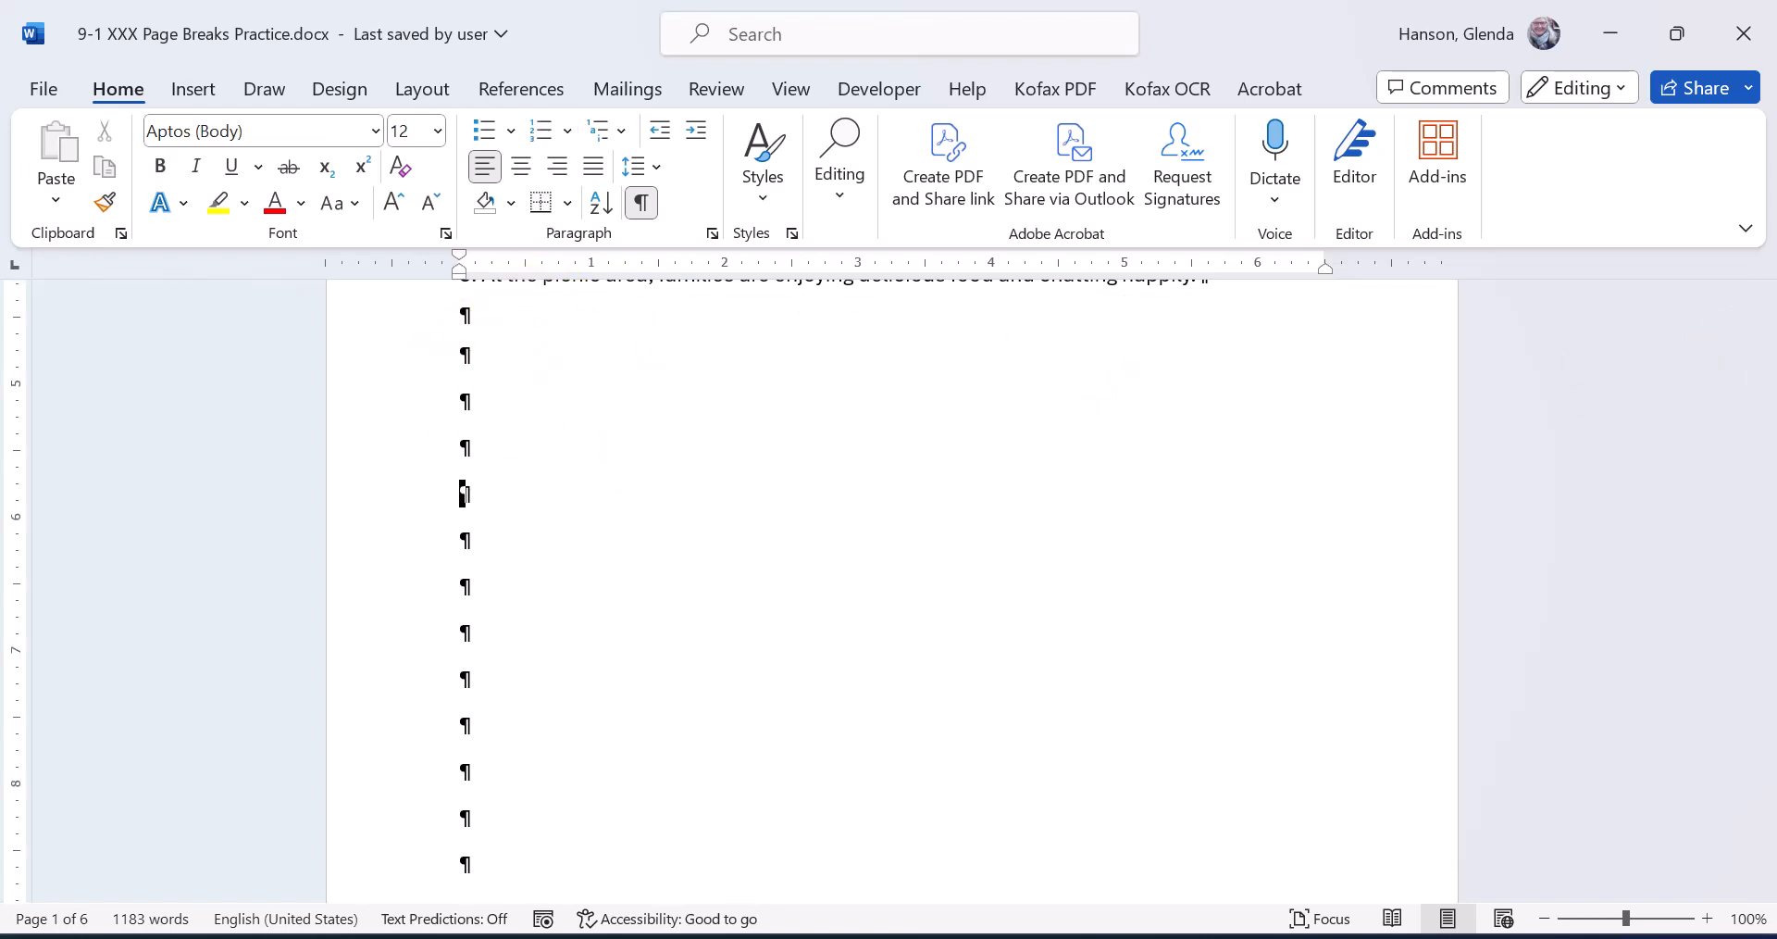
key(Down)
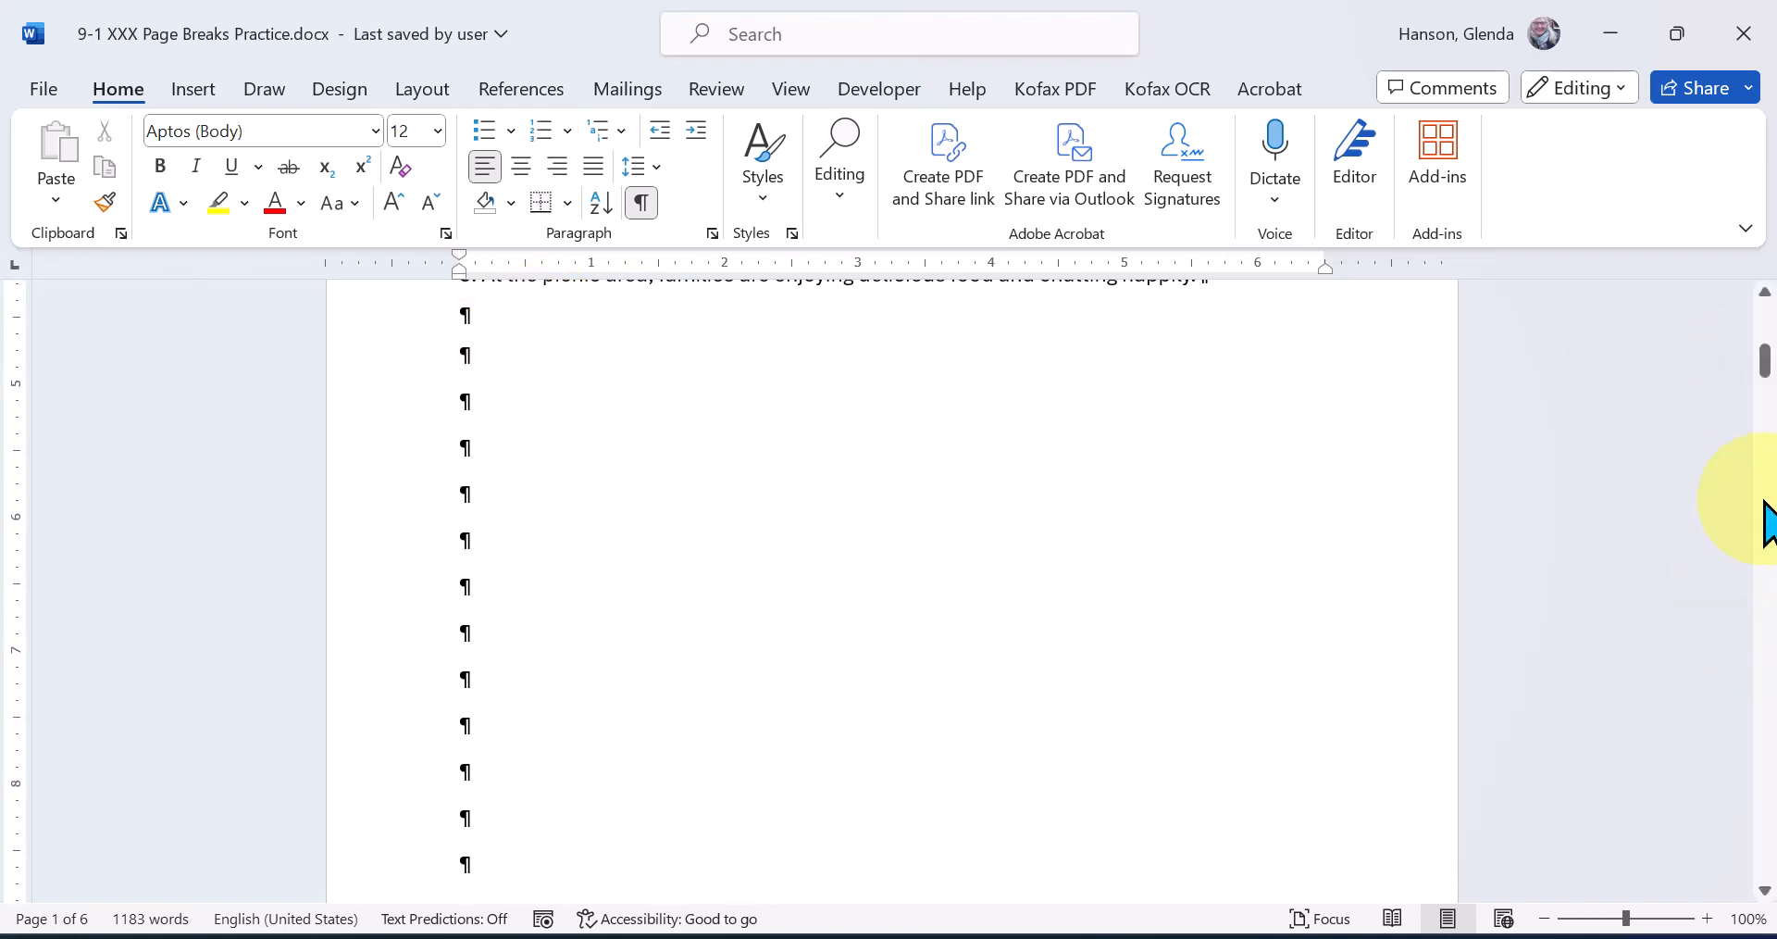
mouse_move(1768, 384)
mouse_down()
mouse_move(1773, 426)
mouse_move(1768, 363)
mouse_up()
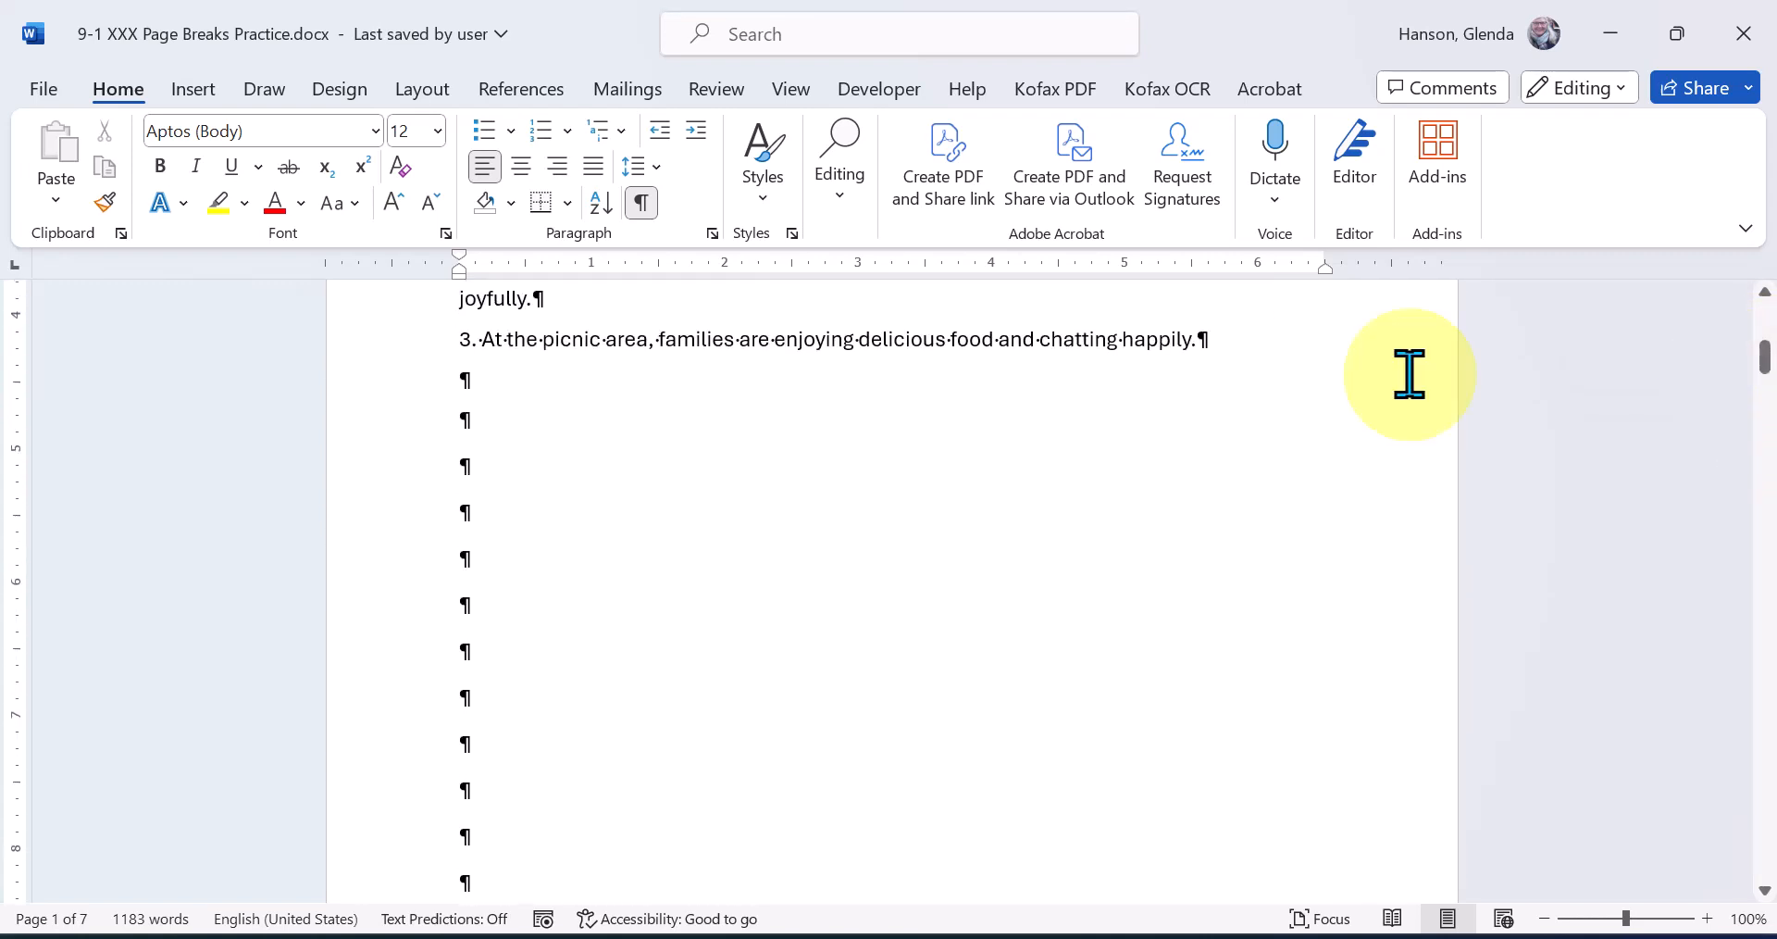
Delete the extra empty paragraphs above the My Typical Morning heading, leaving two below the picnic-area sentence
click(468, 417)
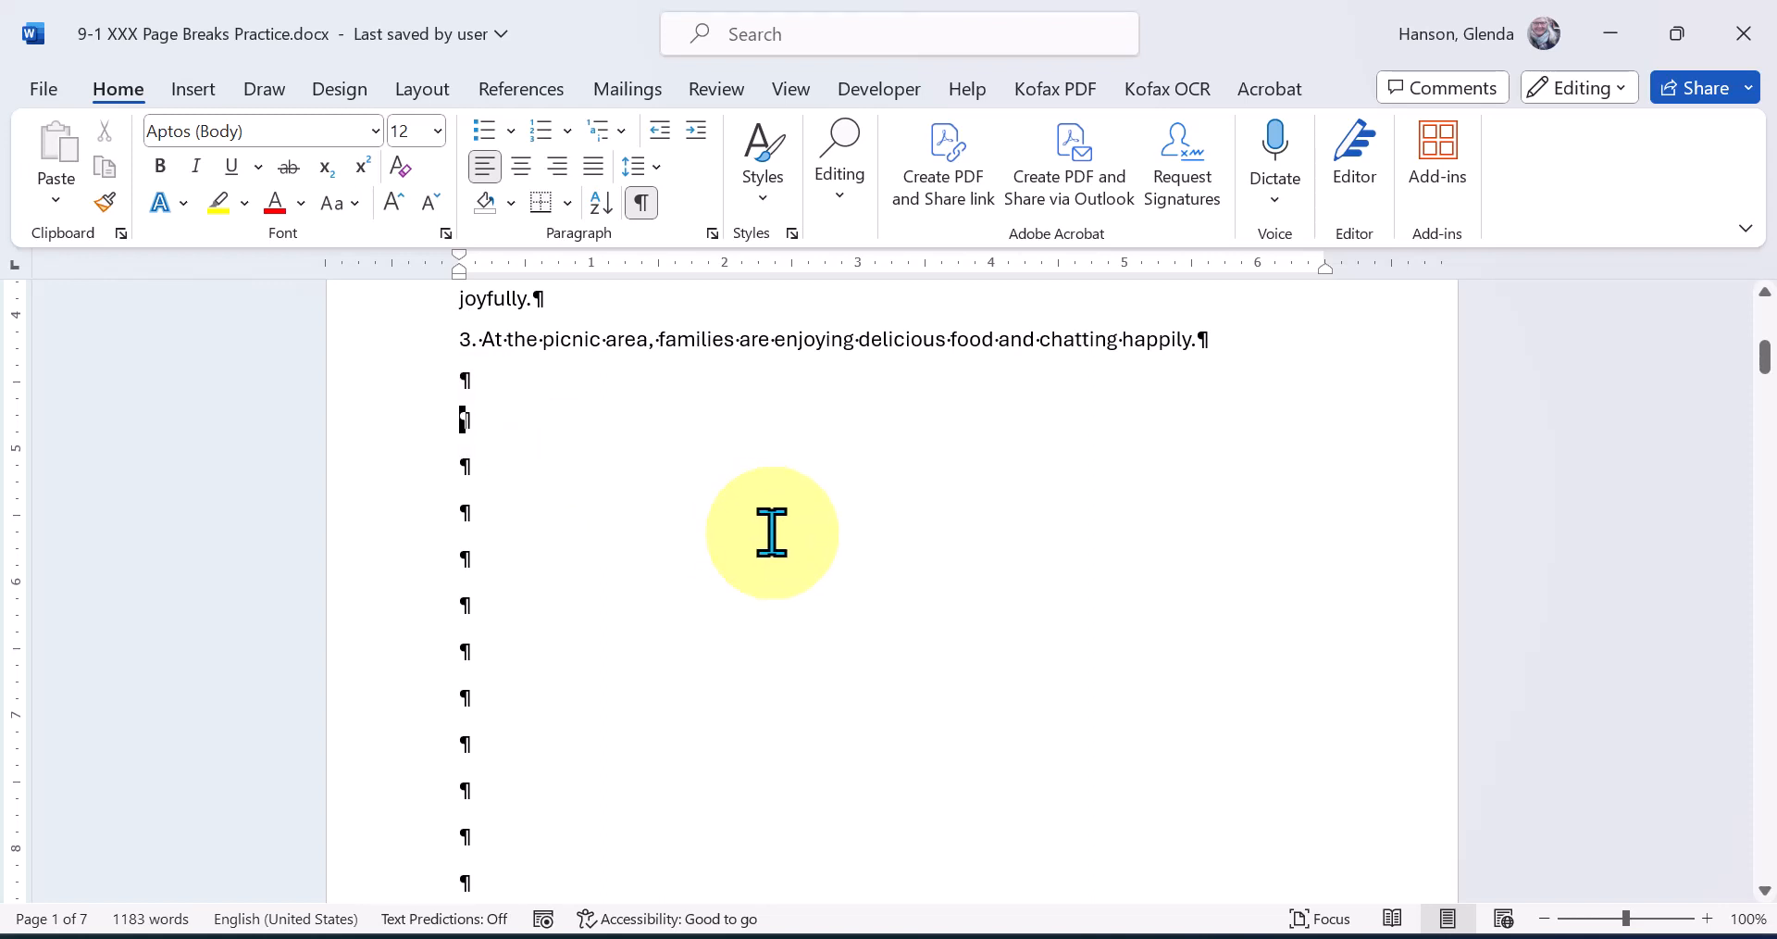
key(Delete)
key(Delete)
key(Delete)
key(Delete)
key(Delete)
key(Delete)
key(Delete)
key(Delete)
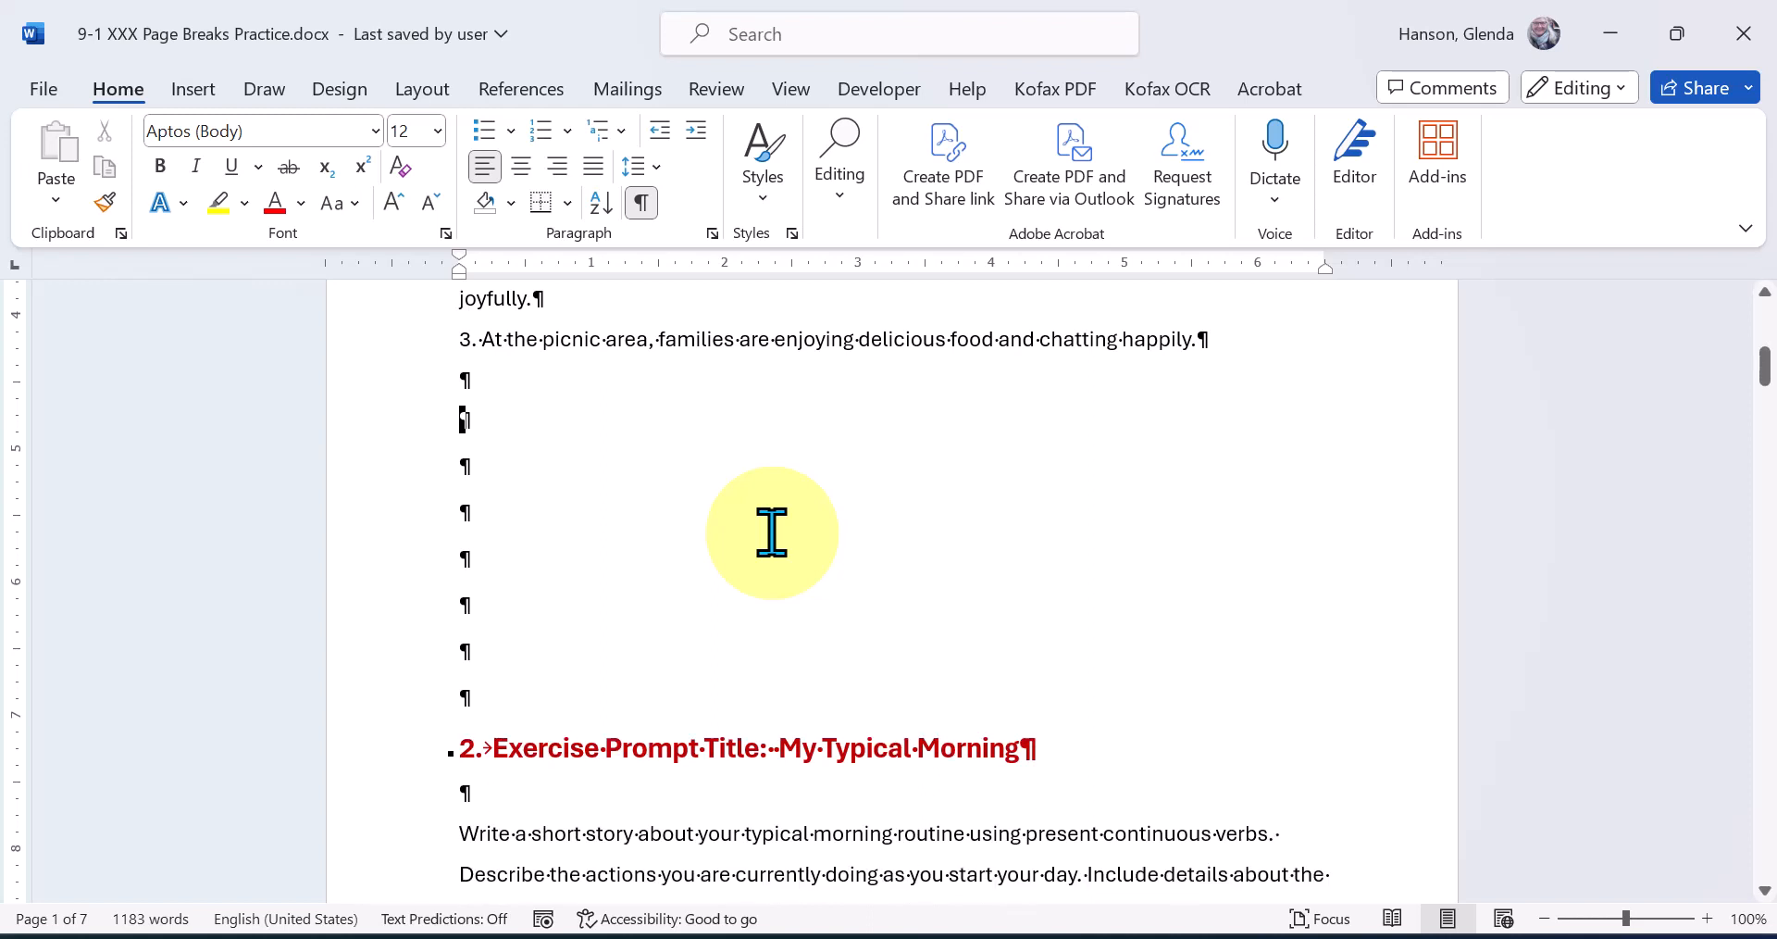
key(Delete)
key(Delete)
key(Delete)
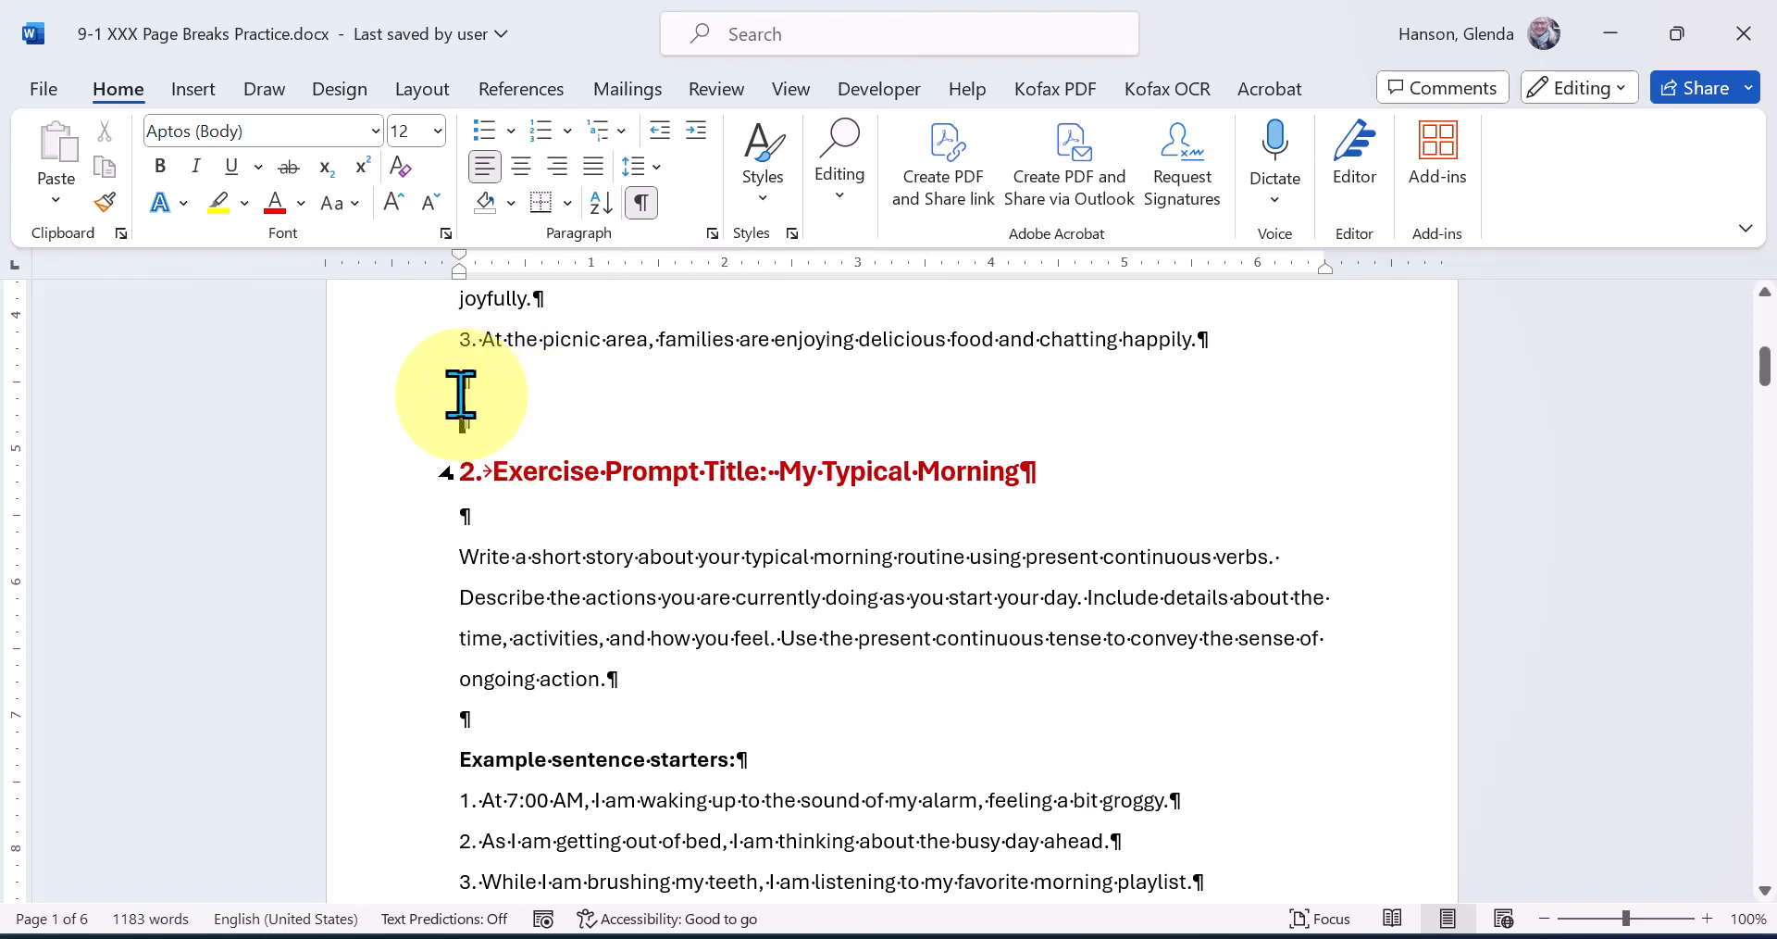
Examine the paragraph marks of the empty lines within and after the My Typical Morning exercise
click(463, 720)
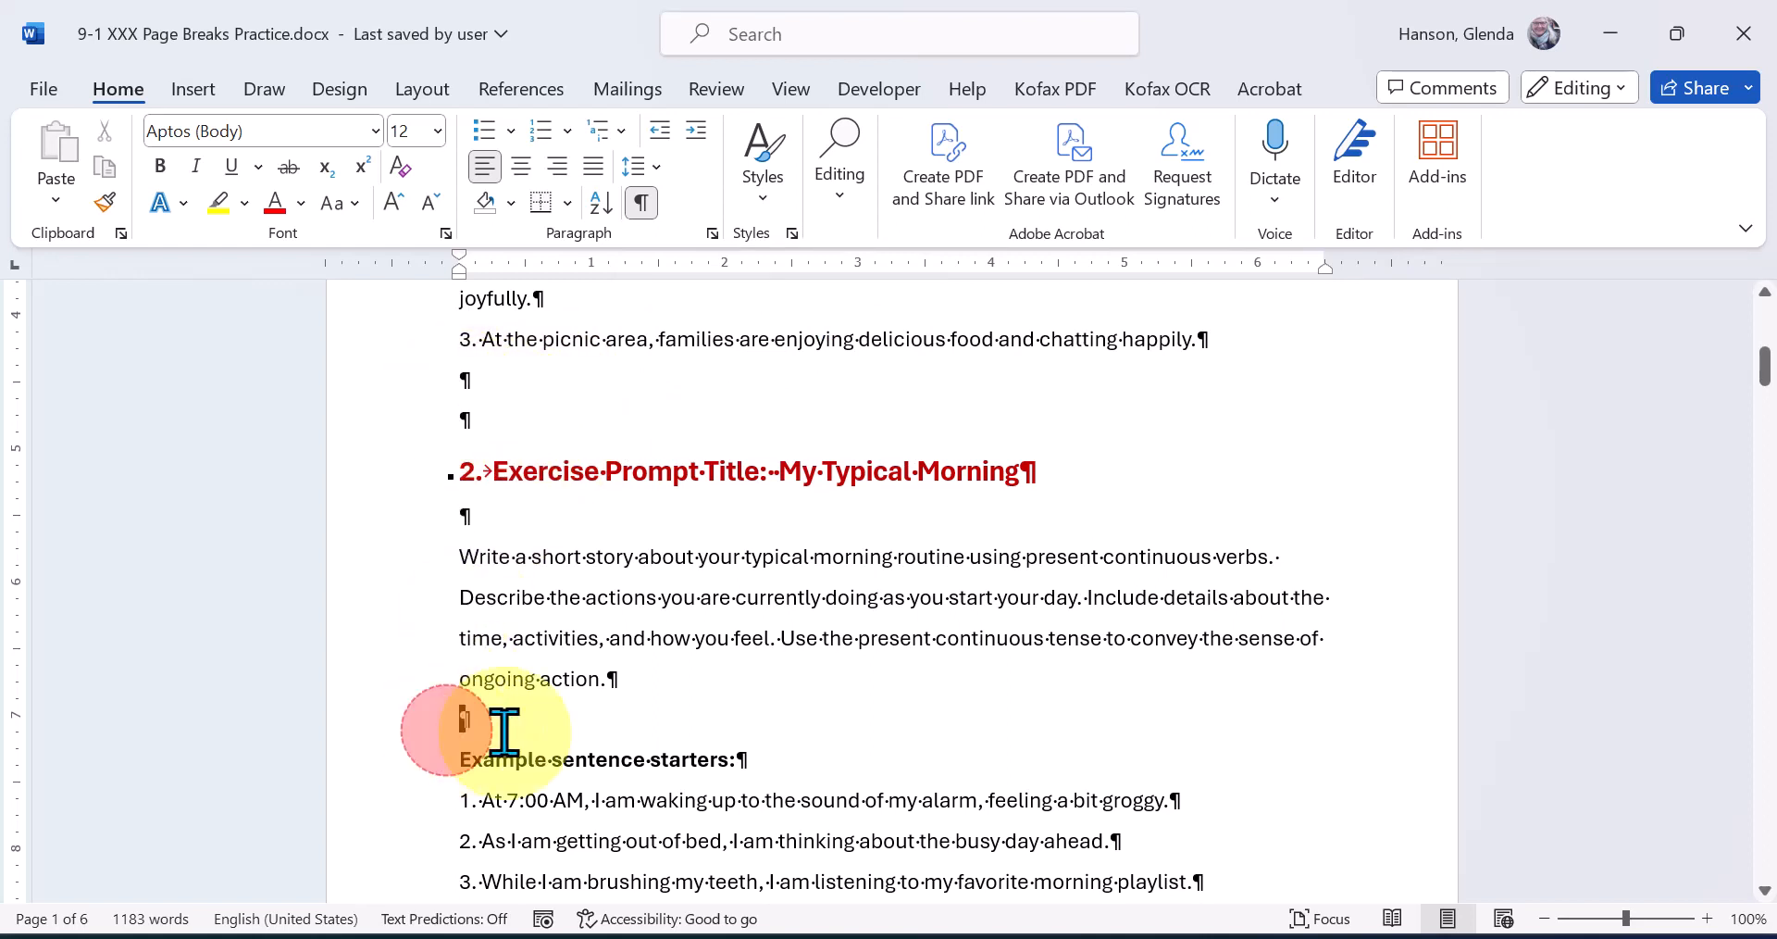
click(470, 515)
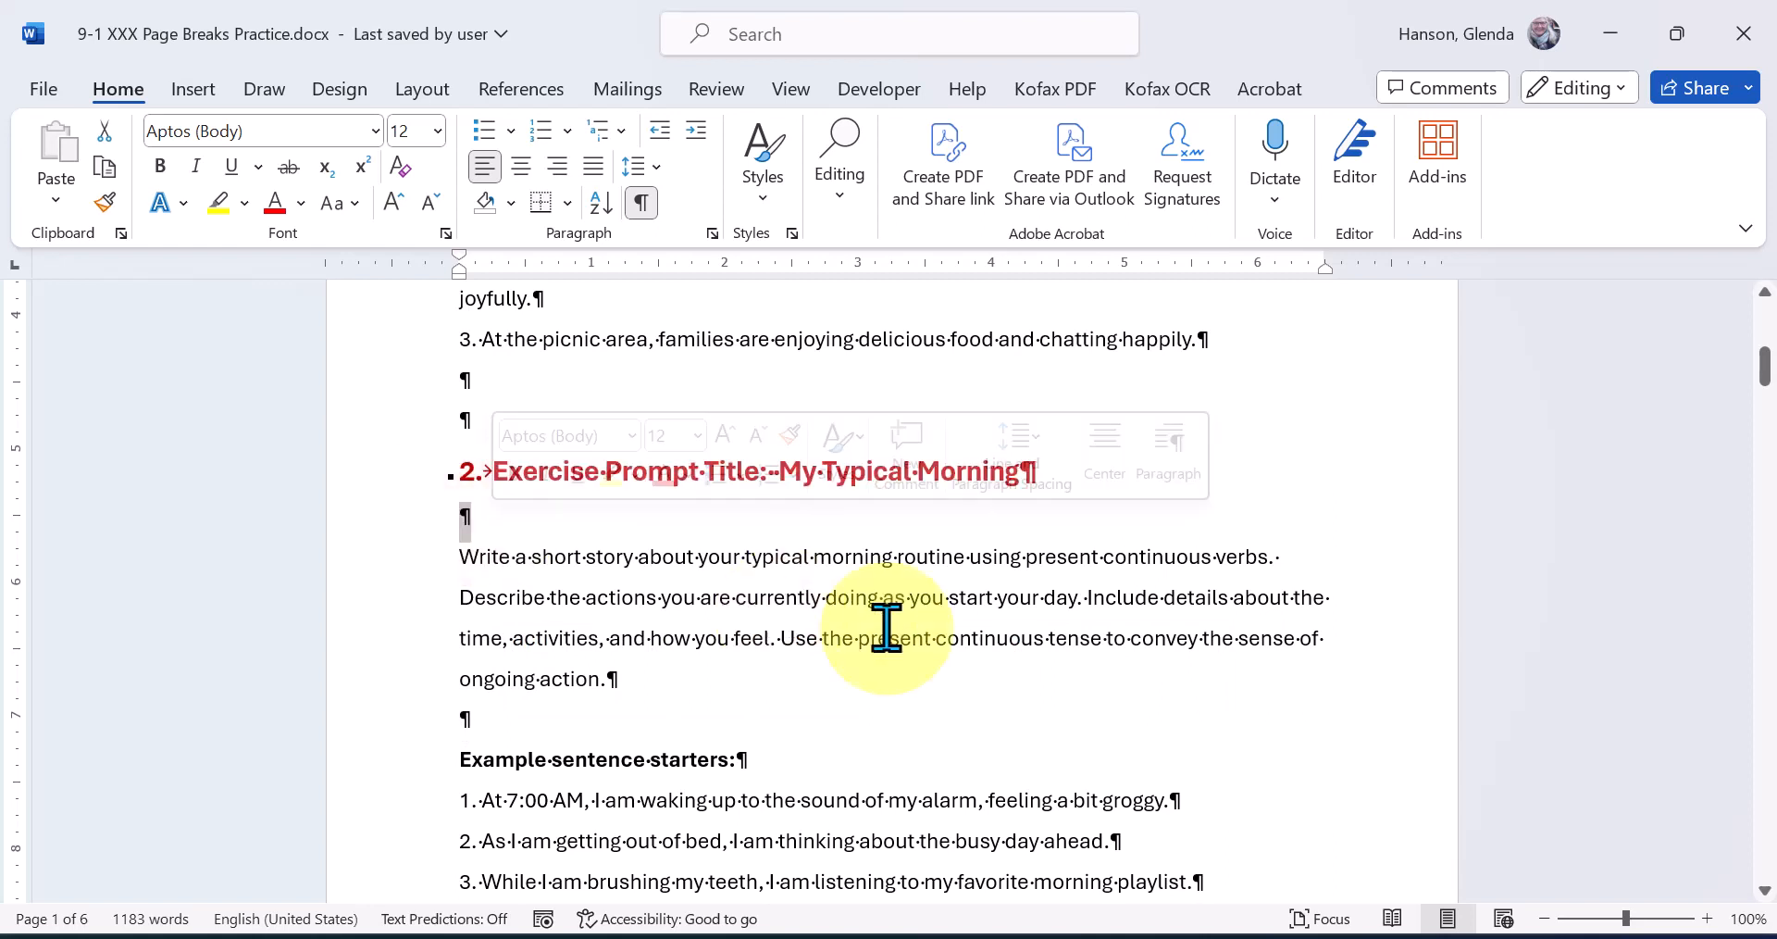
drag(1766, 369, 1770, 404)
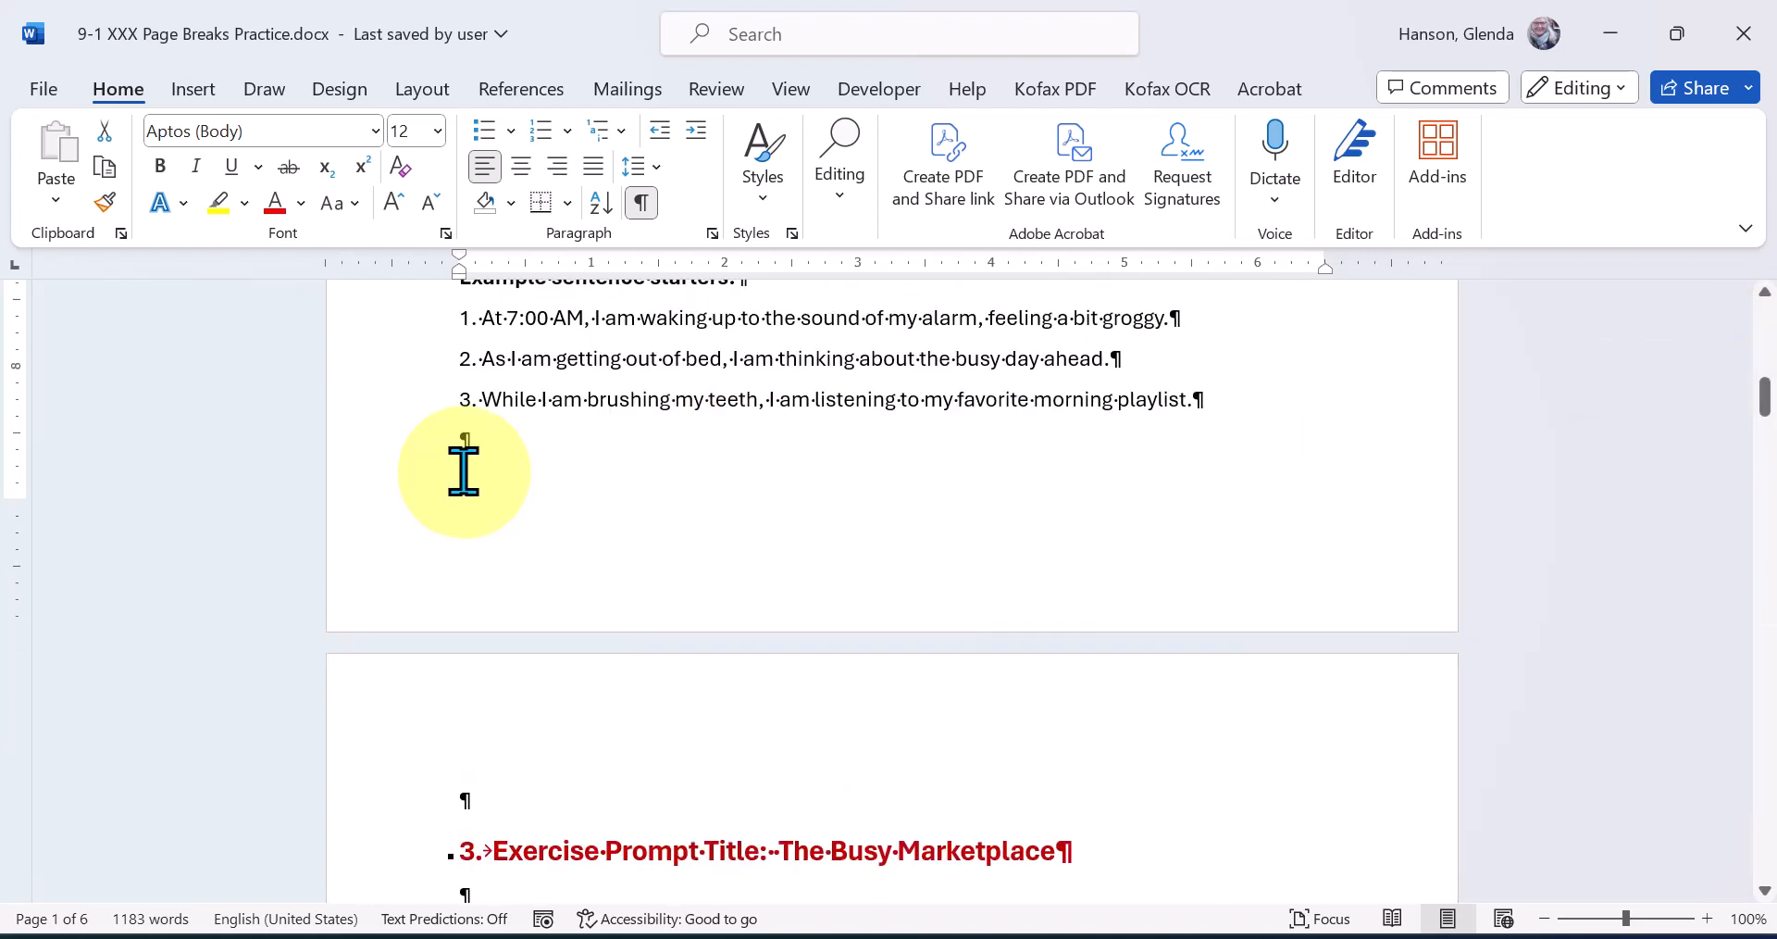
click(464, 444)
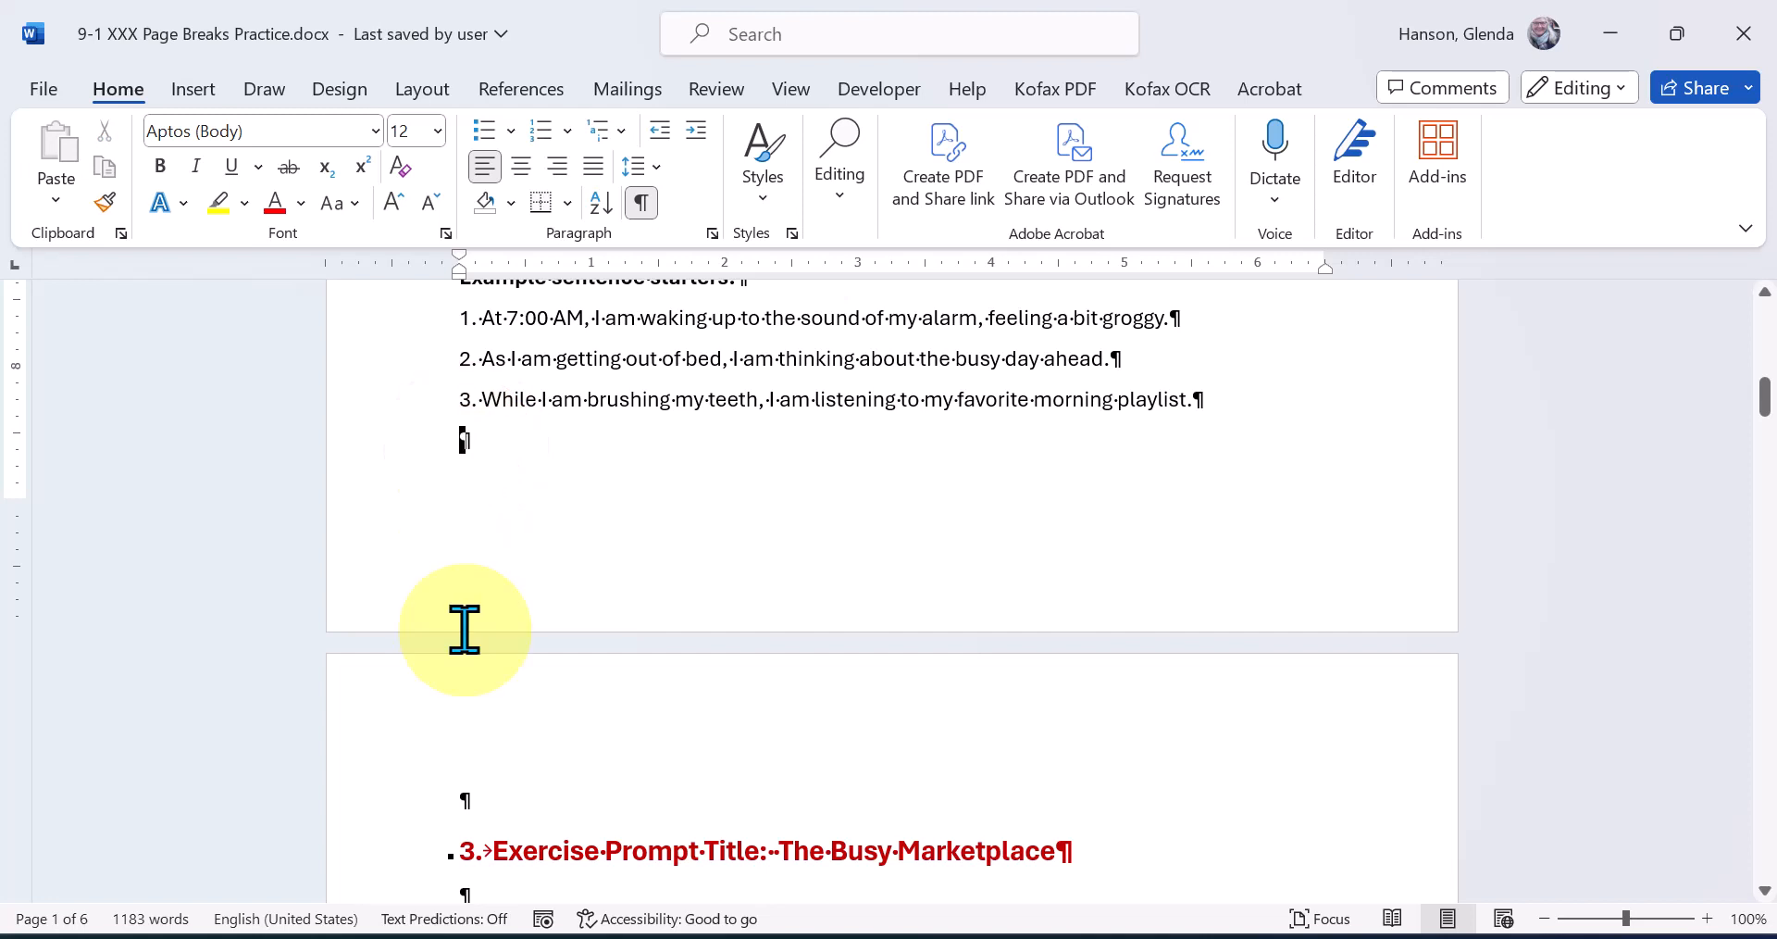
Toggle the formatting marks off and on twice to compare the two views, leaving them shown
click(646, 205)
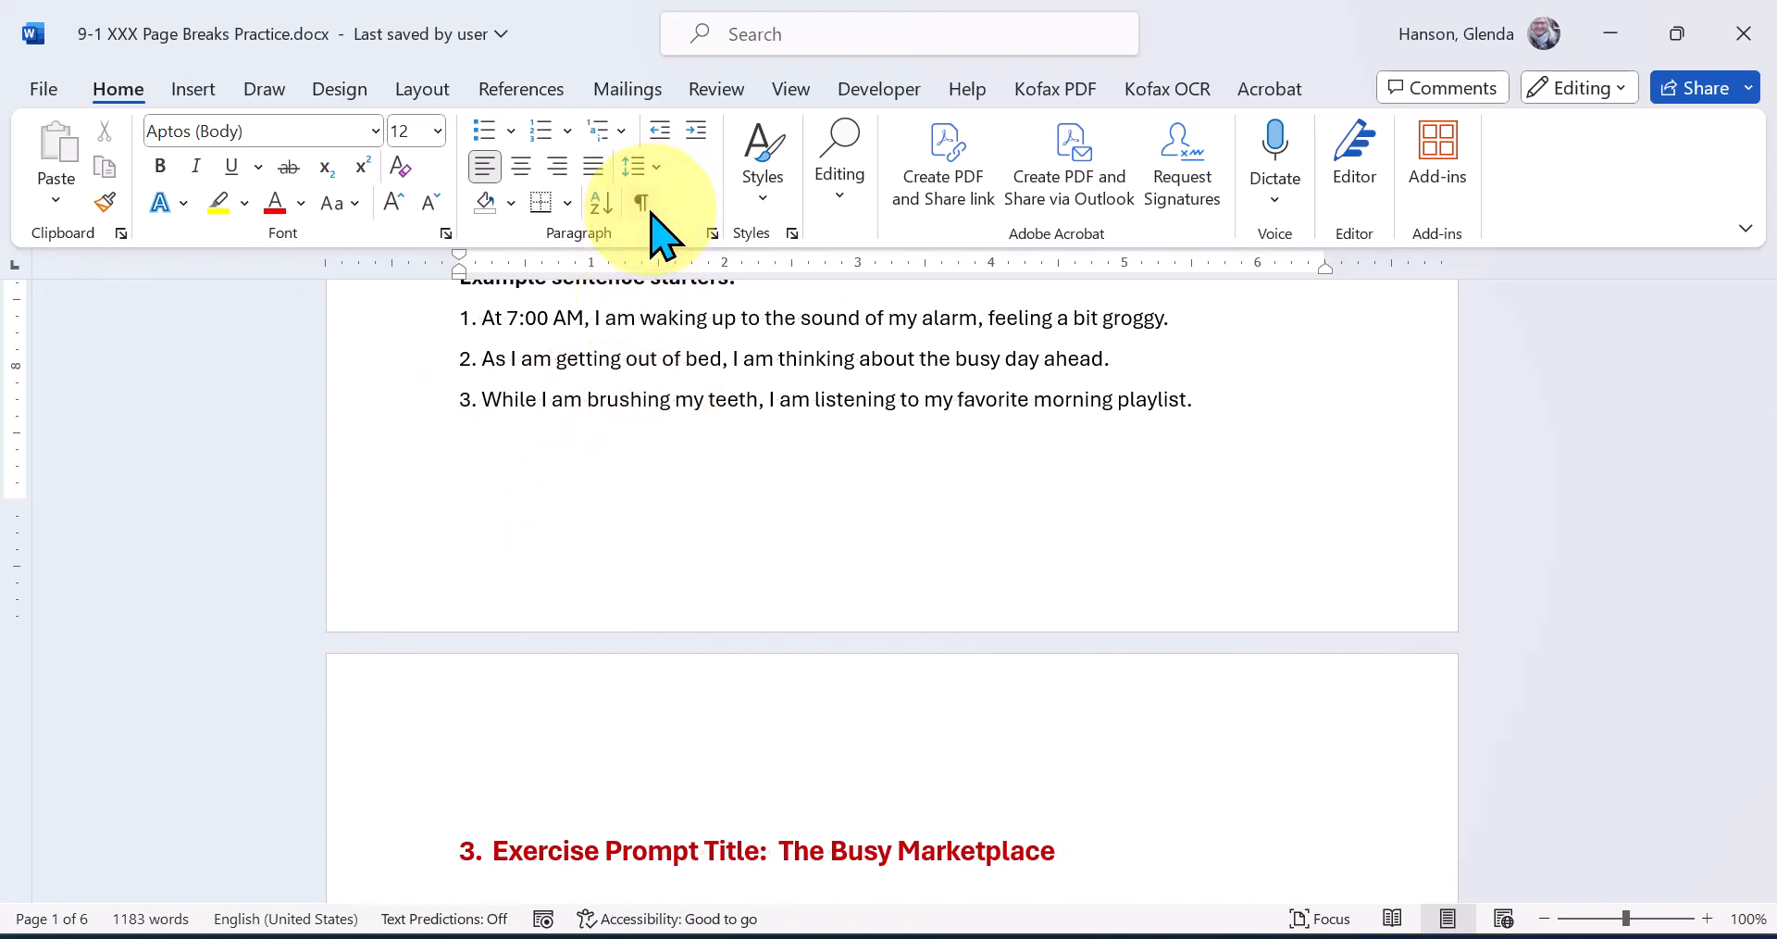
click(648, 210)
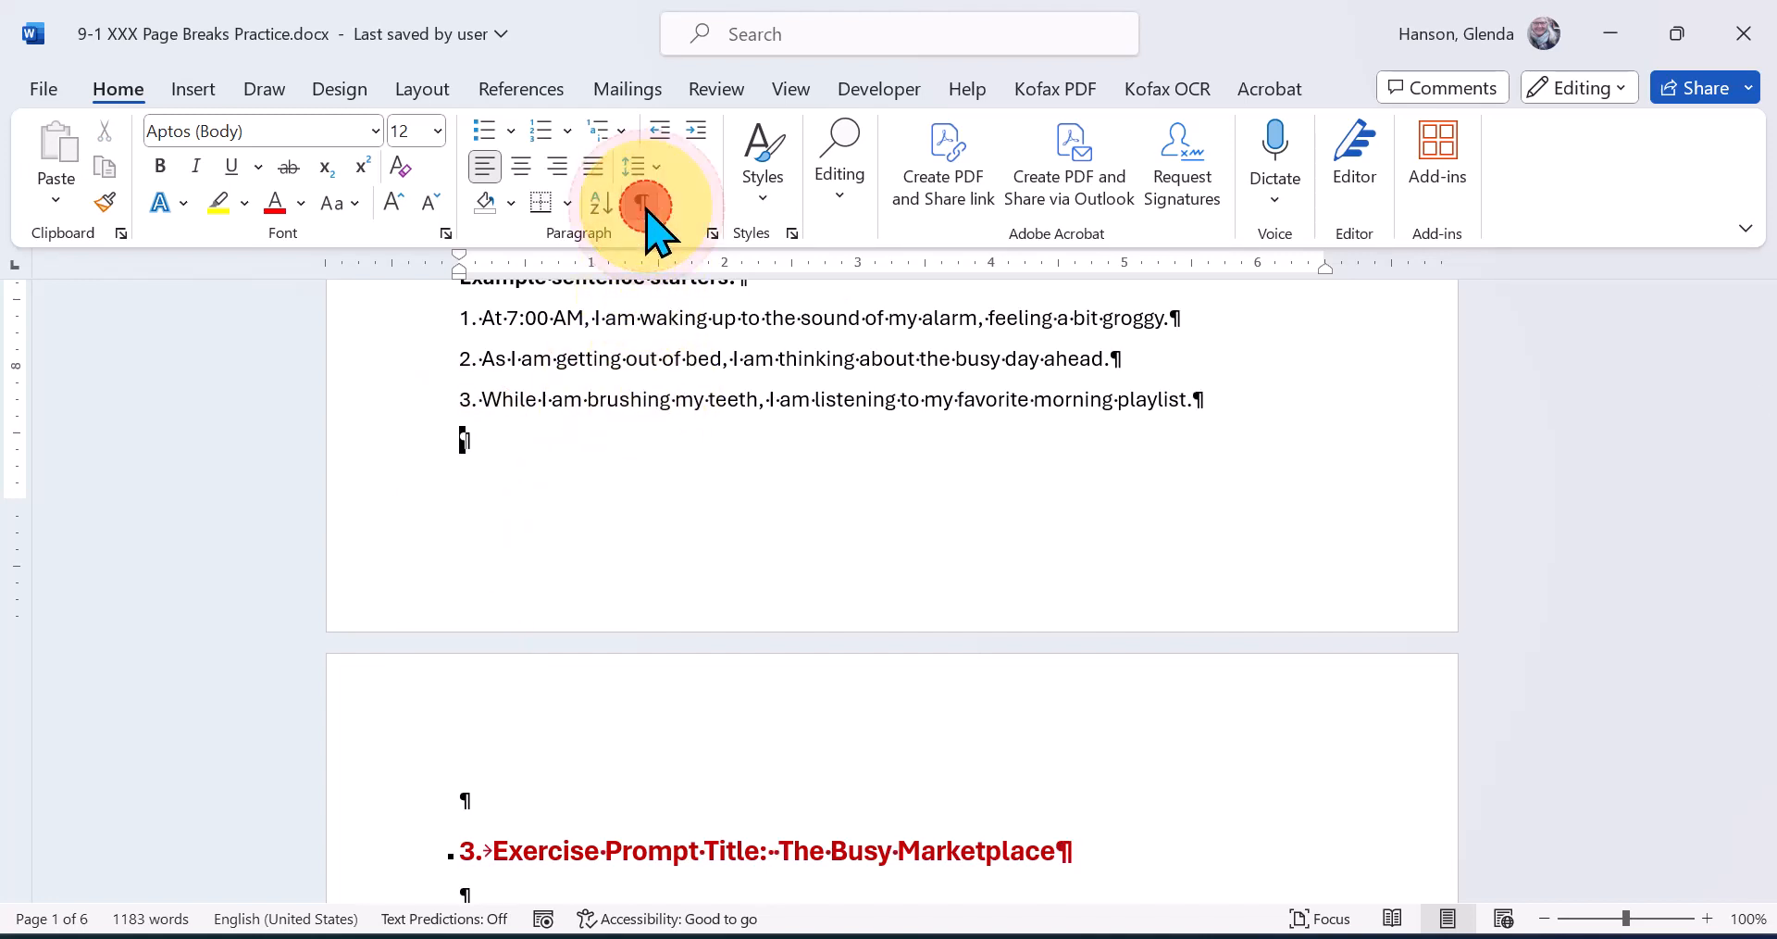
click(646, 209)
click(646, 209)
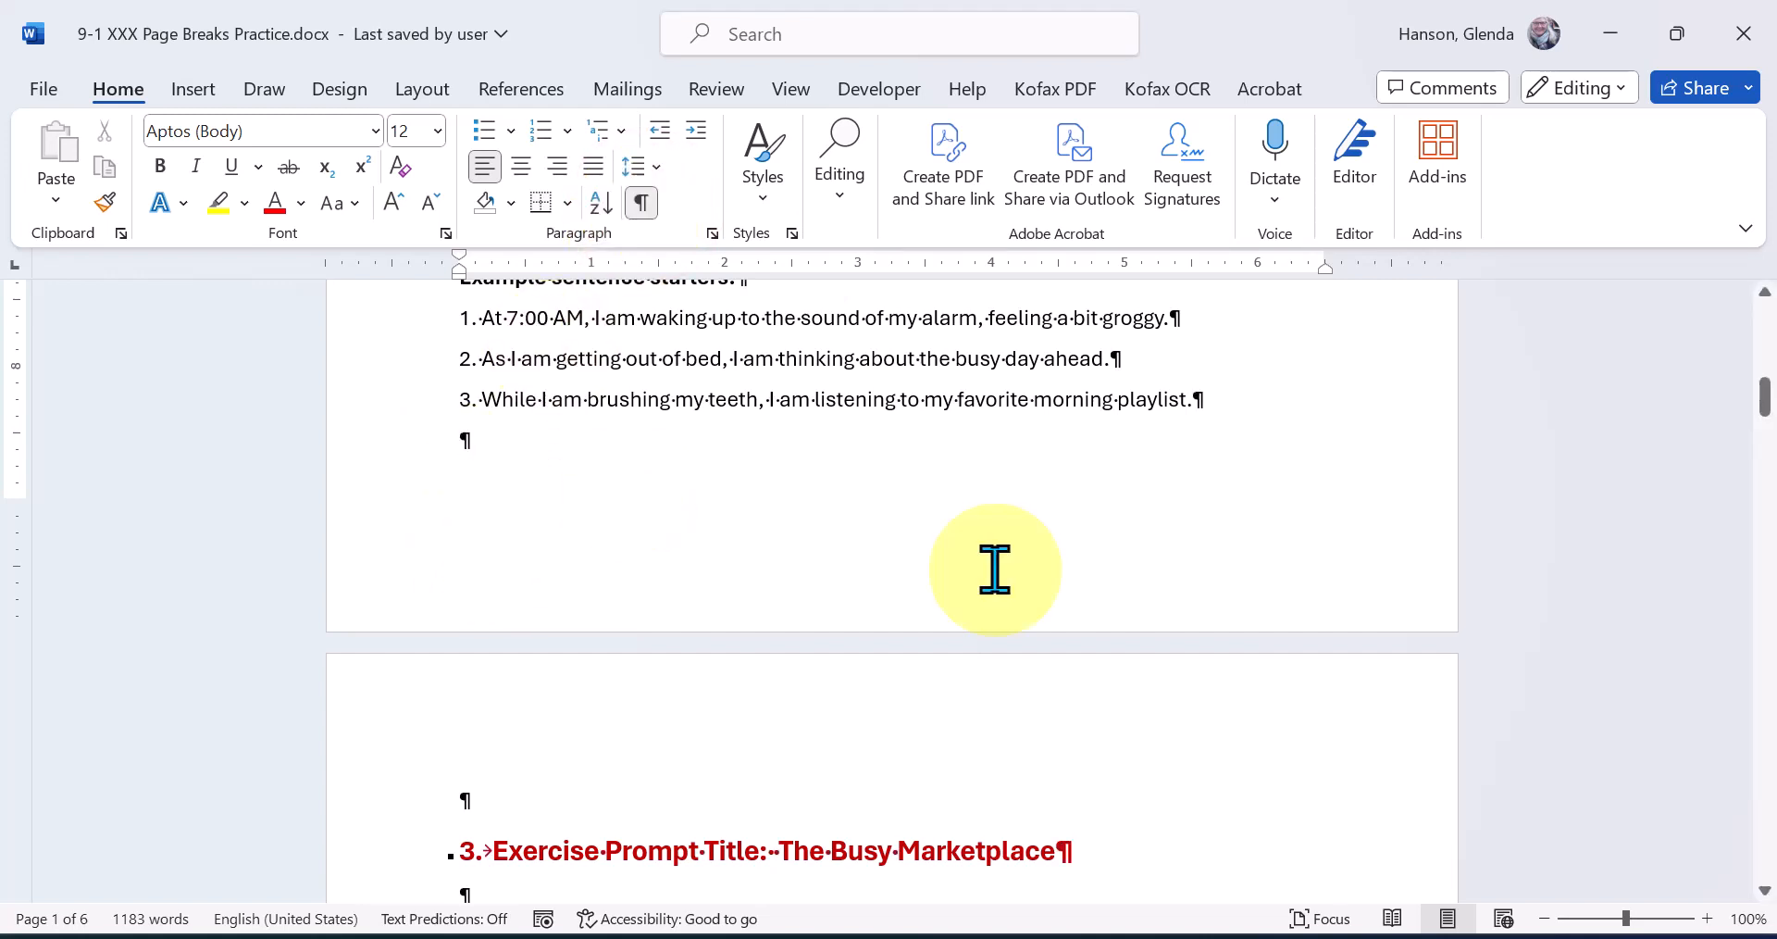
Select the paragraph mark ending the 7:00 AM sentence starter to inspect it, and clear the selection
drag(1765, 396, 1764, 375)
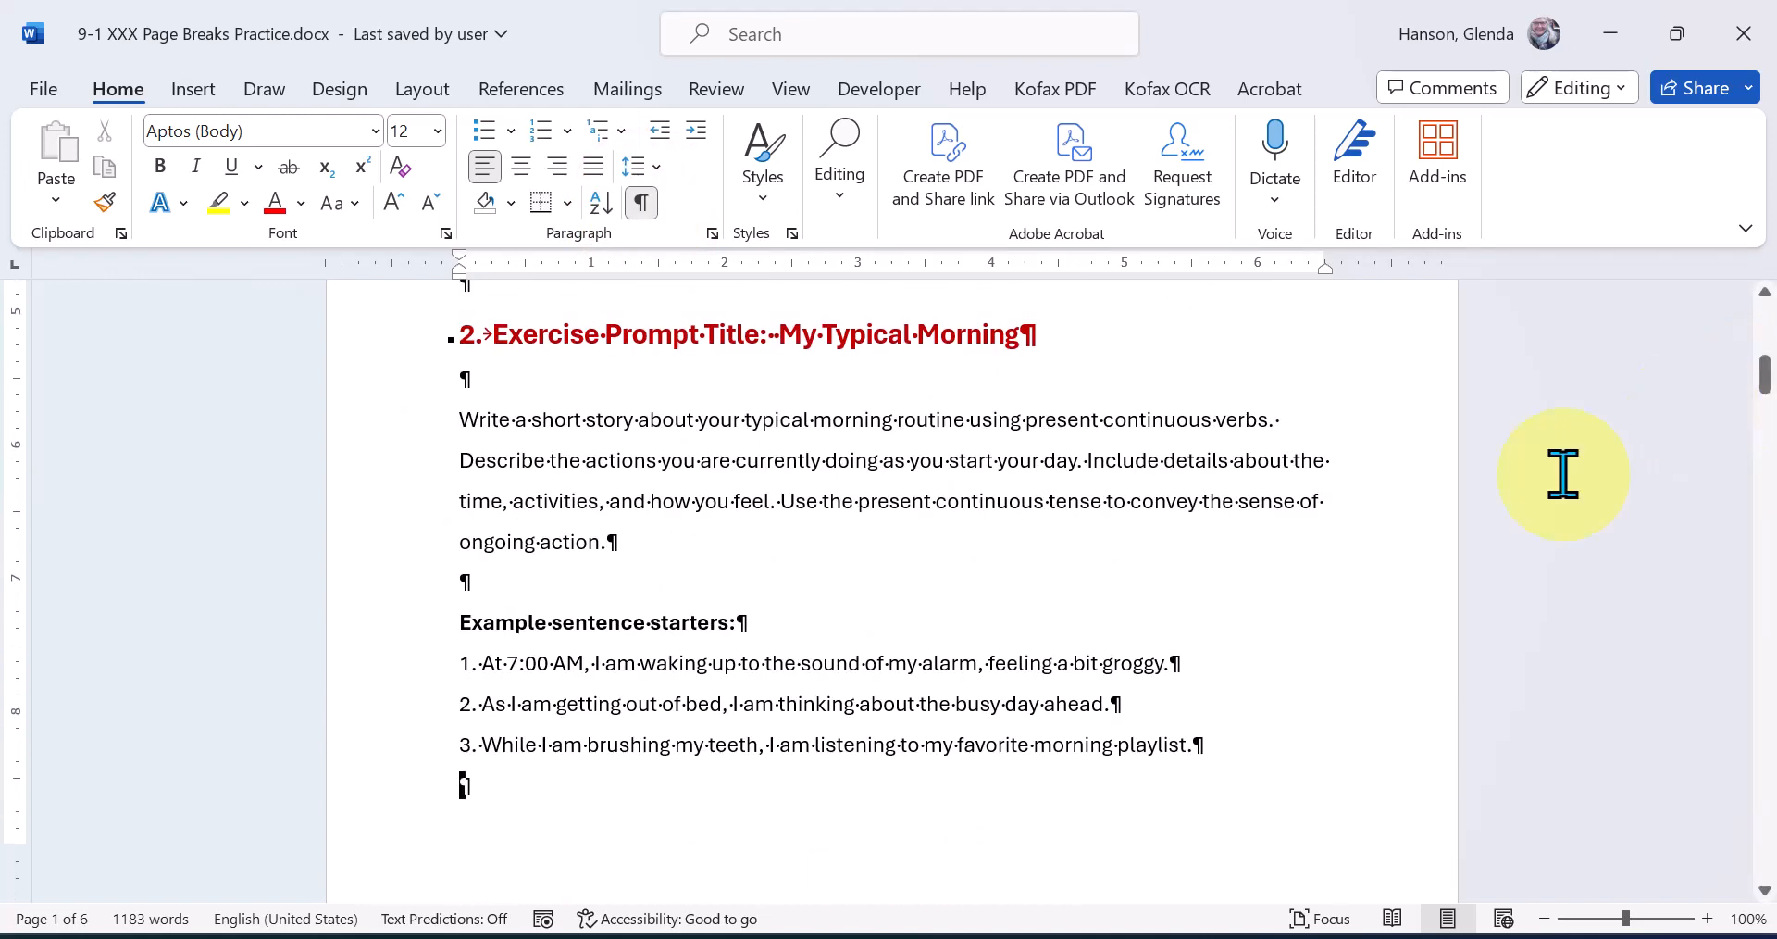
double_click(1174, 670)
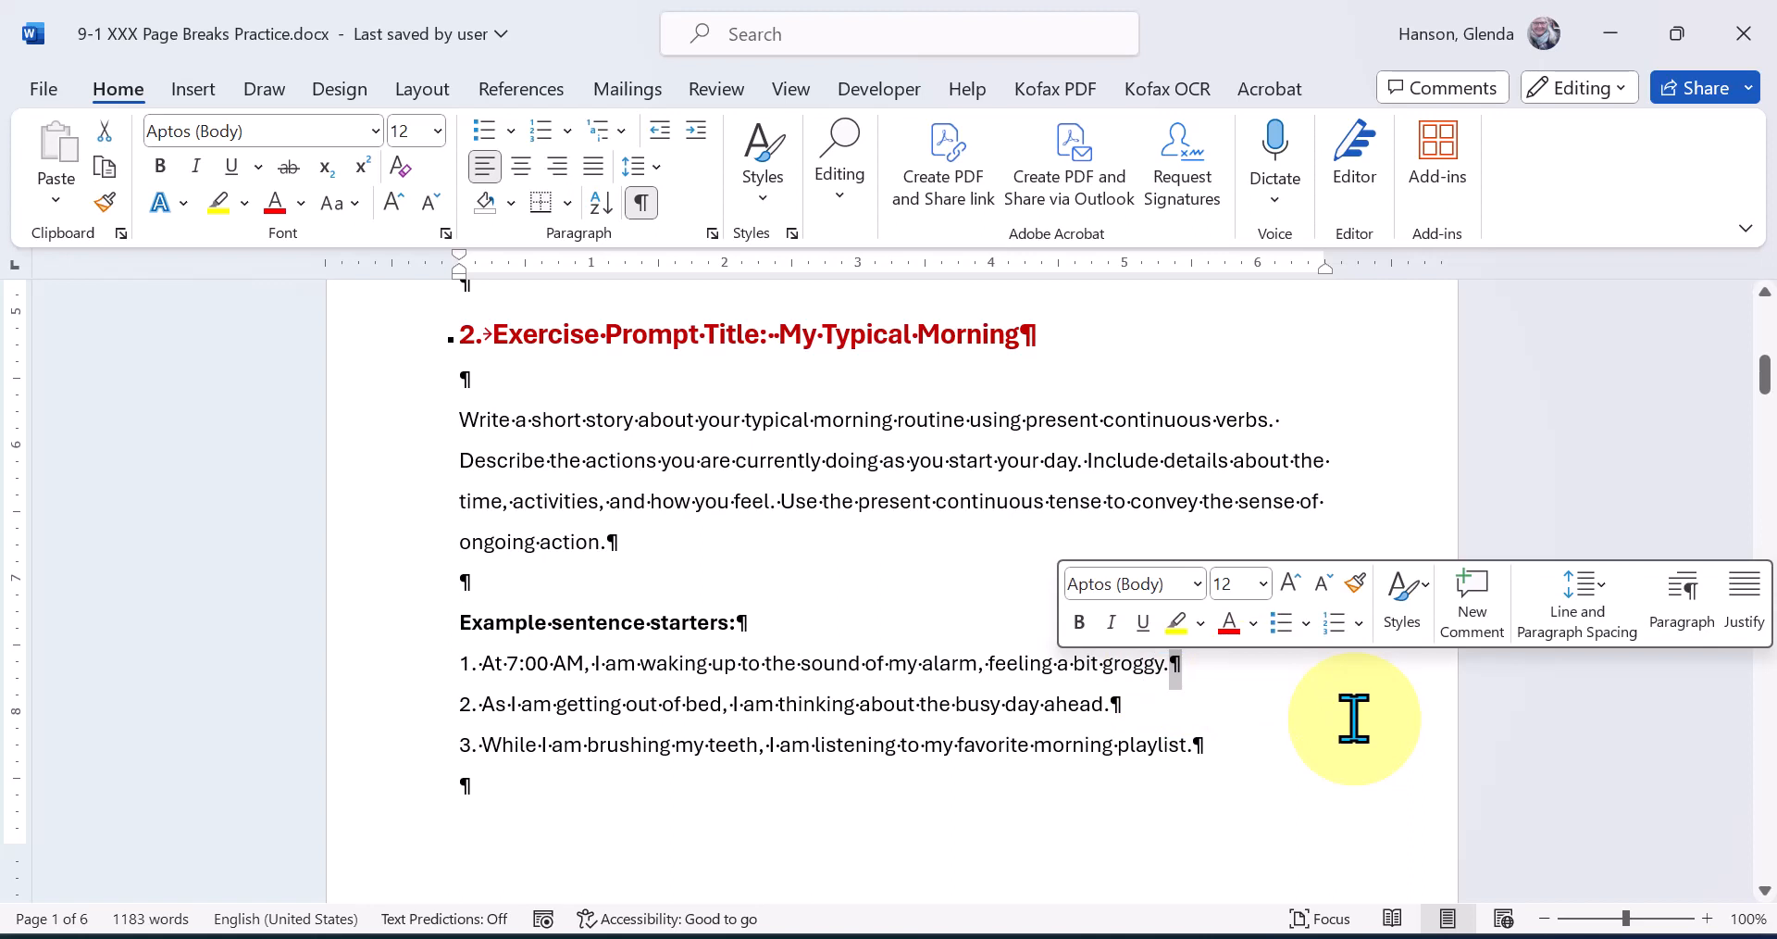
click(1175, 464)
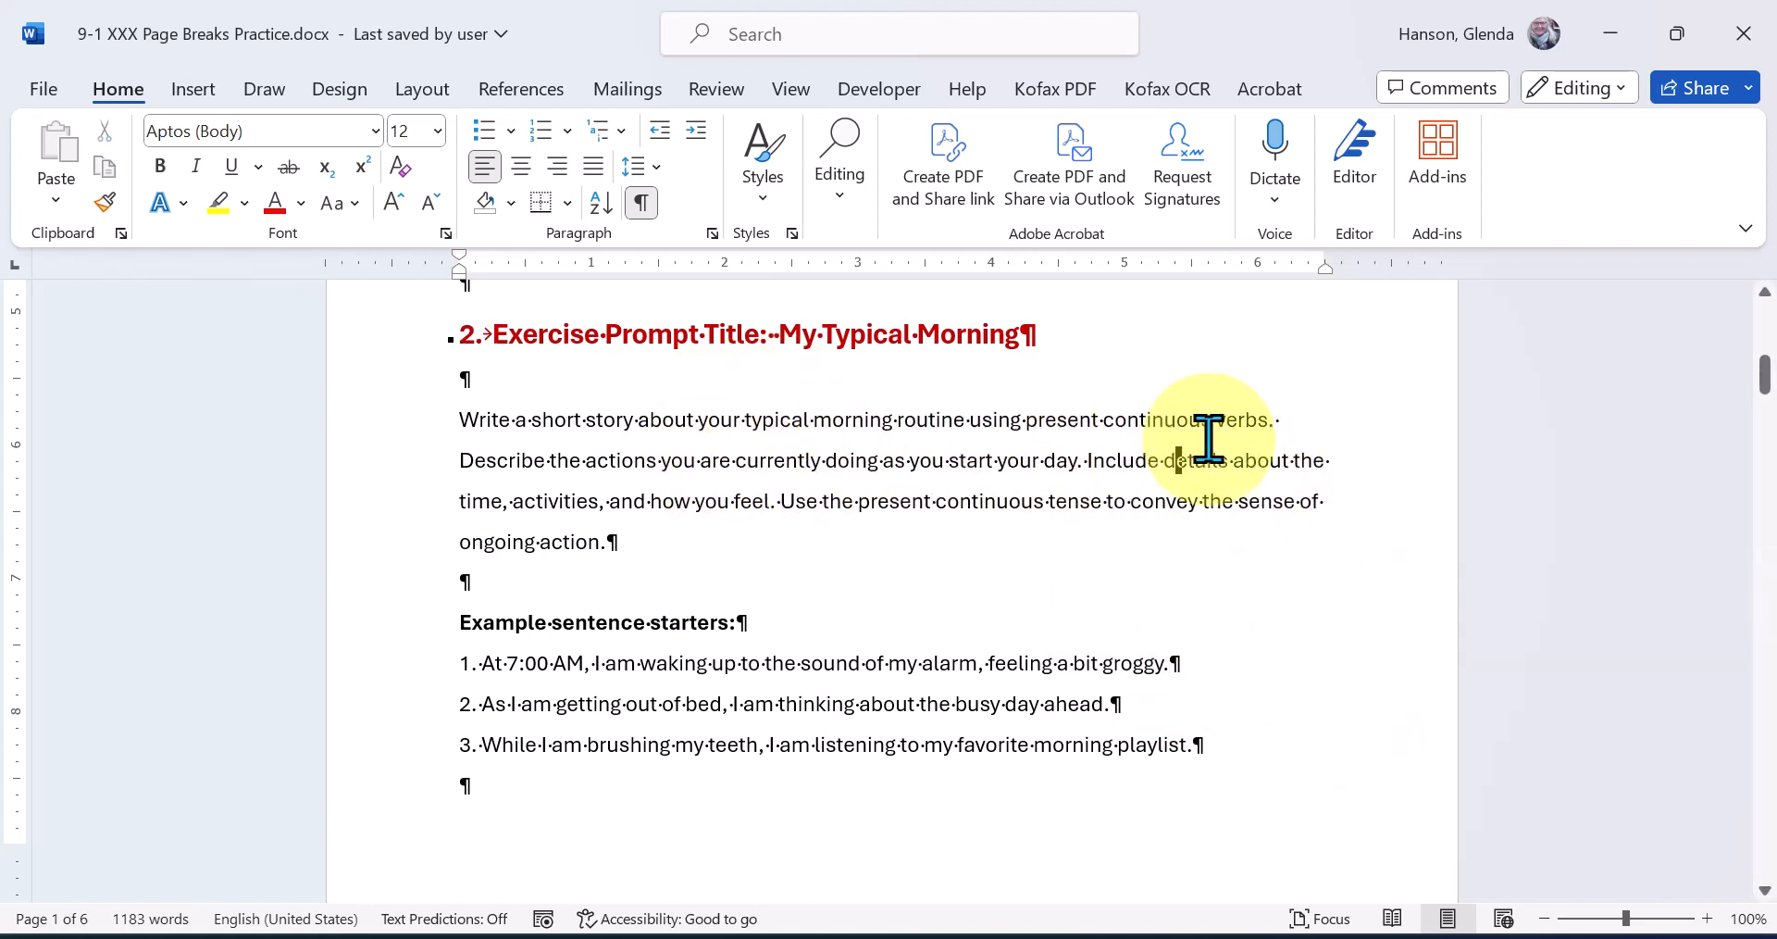
Insert random filler text before "continuous verbs" in the My Typical Morning prompt to see the lines wrap, and undo it
click(1118, 422)
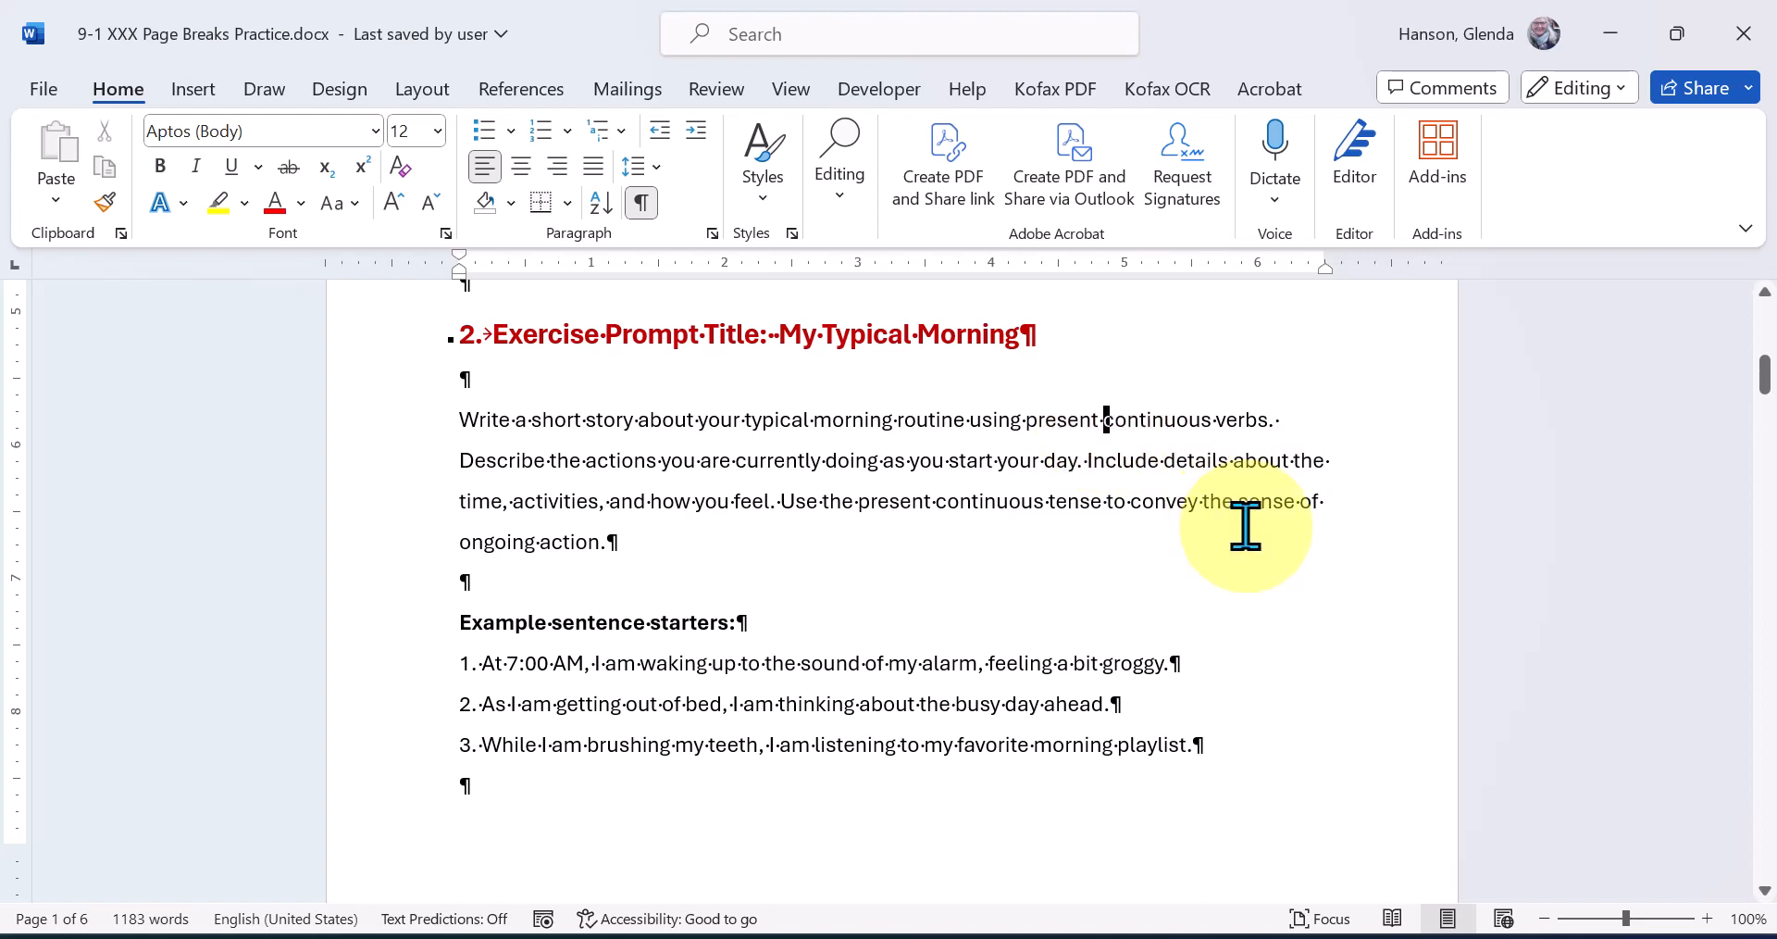
text(djhkdsfk dfkjdsf dfjkds akjadskjhfdjk)
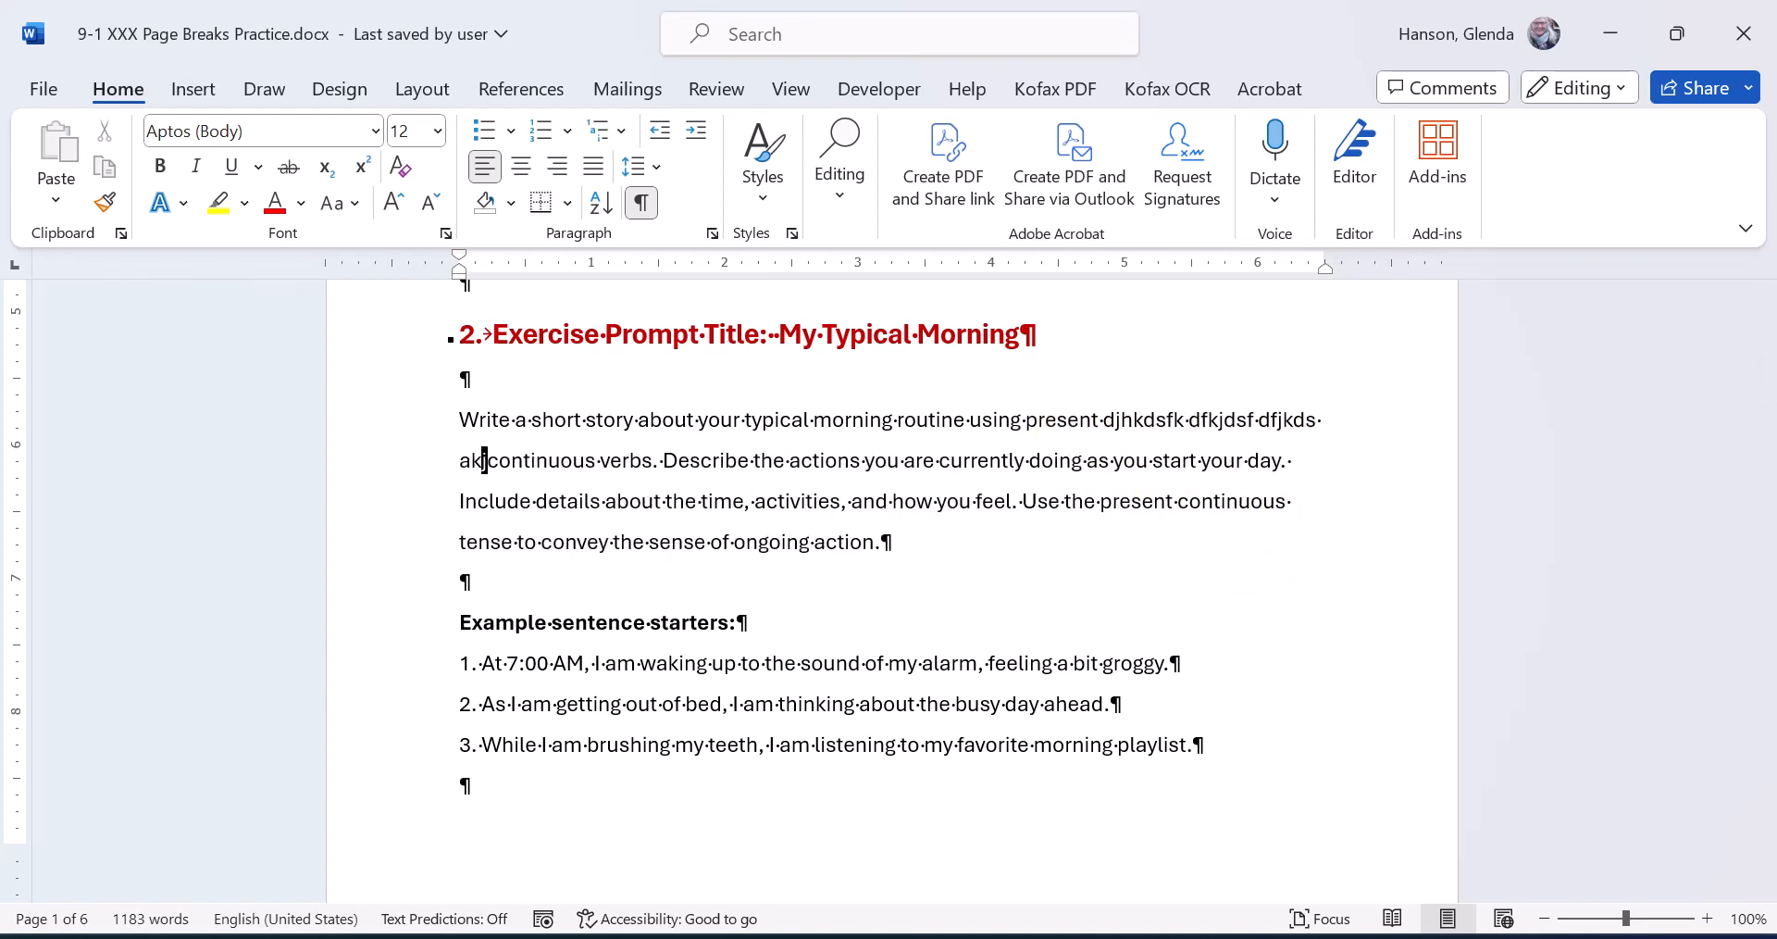
text(akfadskjashj dfsjkdsfkjdf)
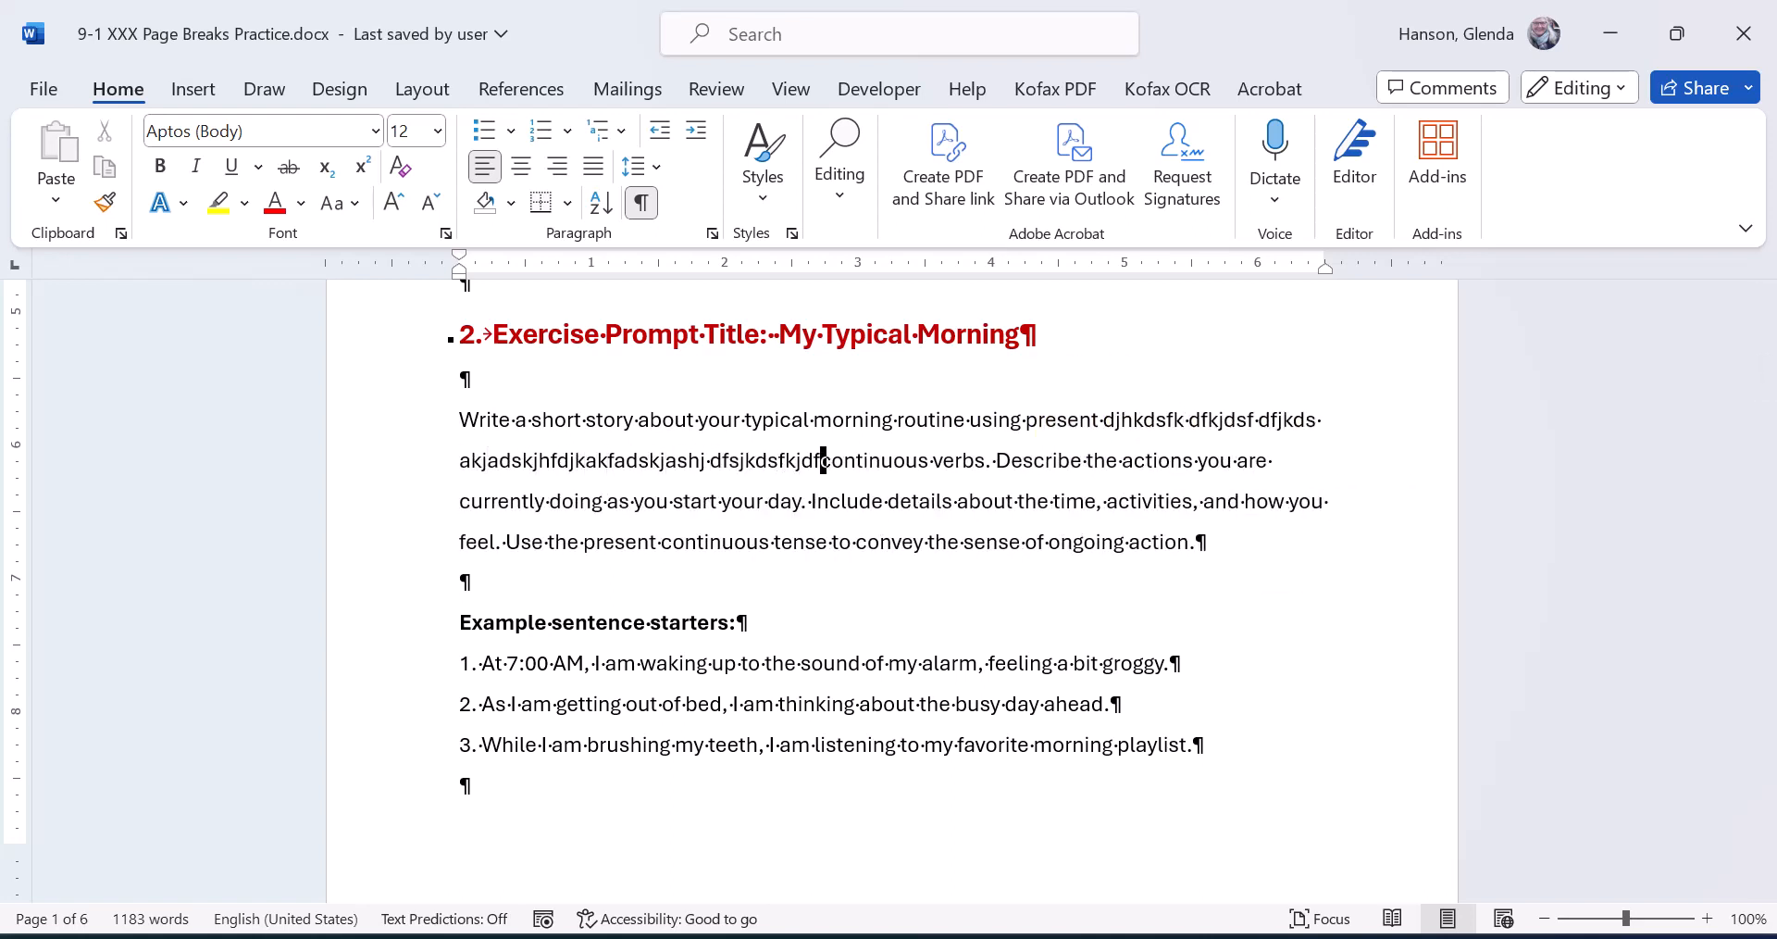
text( dfs)
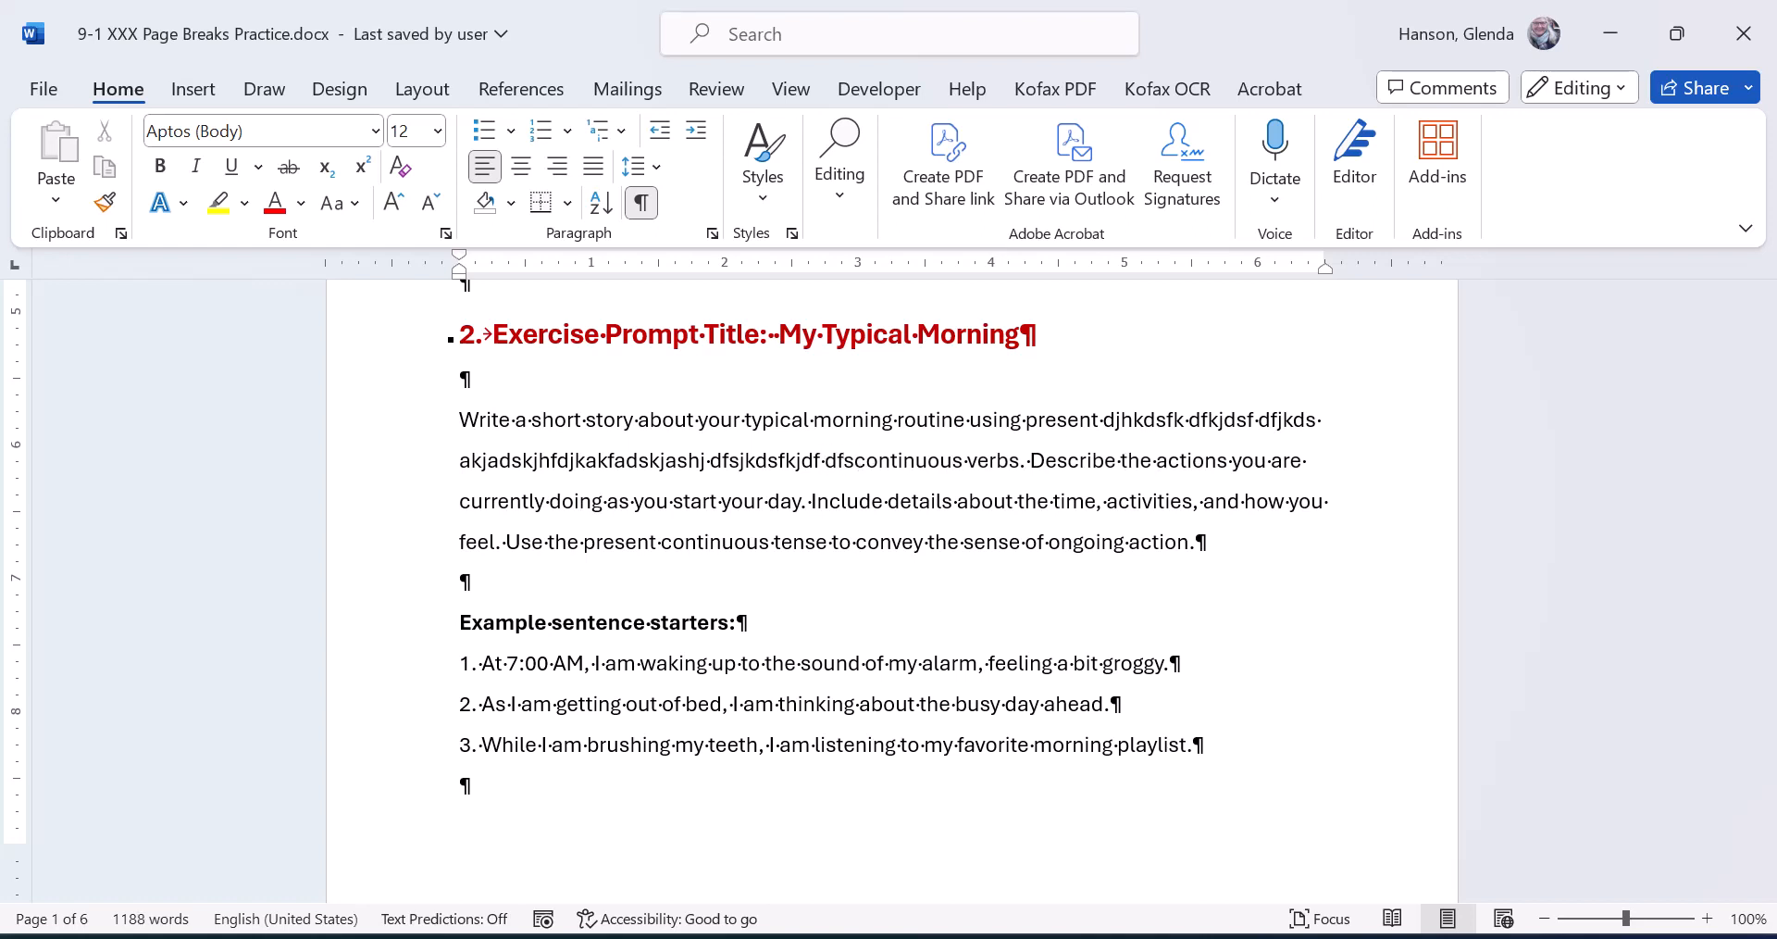
key(ctrl+z)
key(ctrl+z)
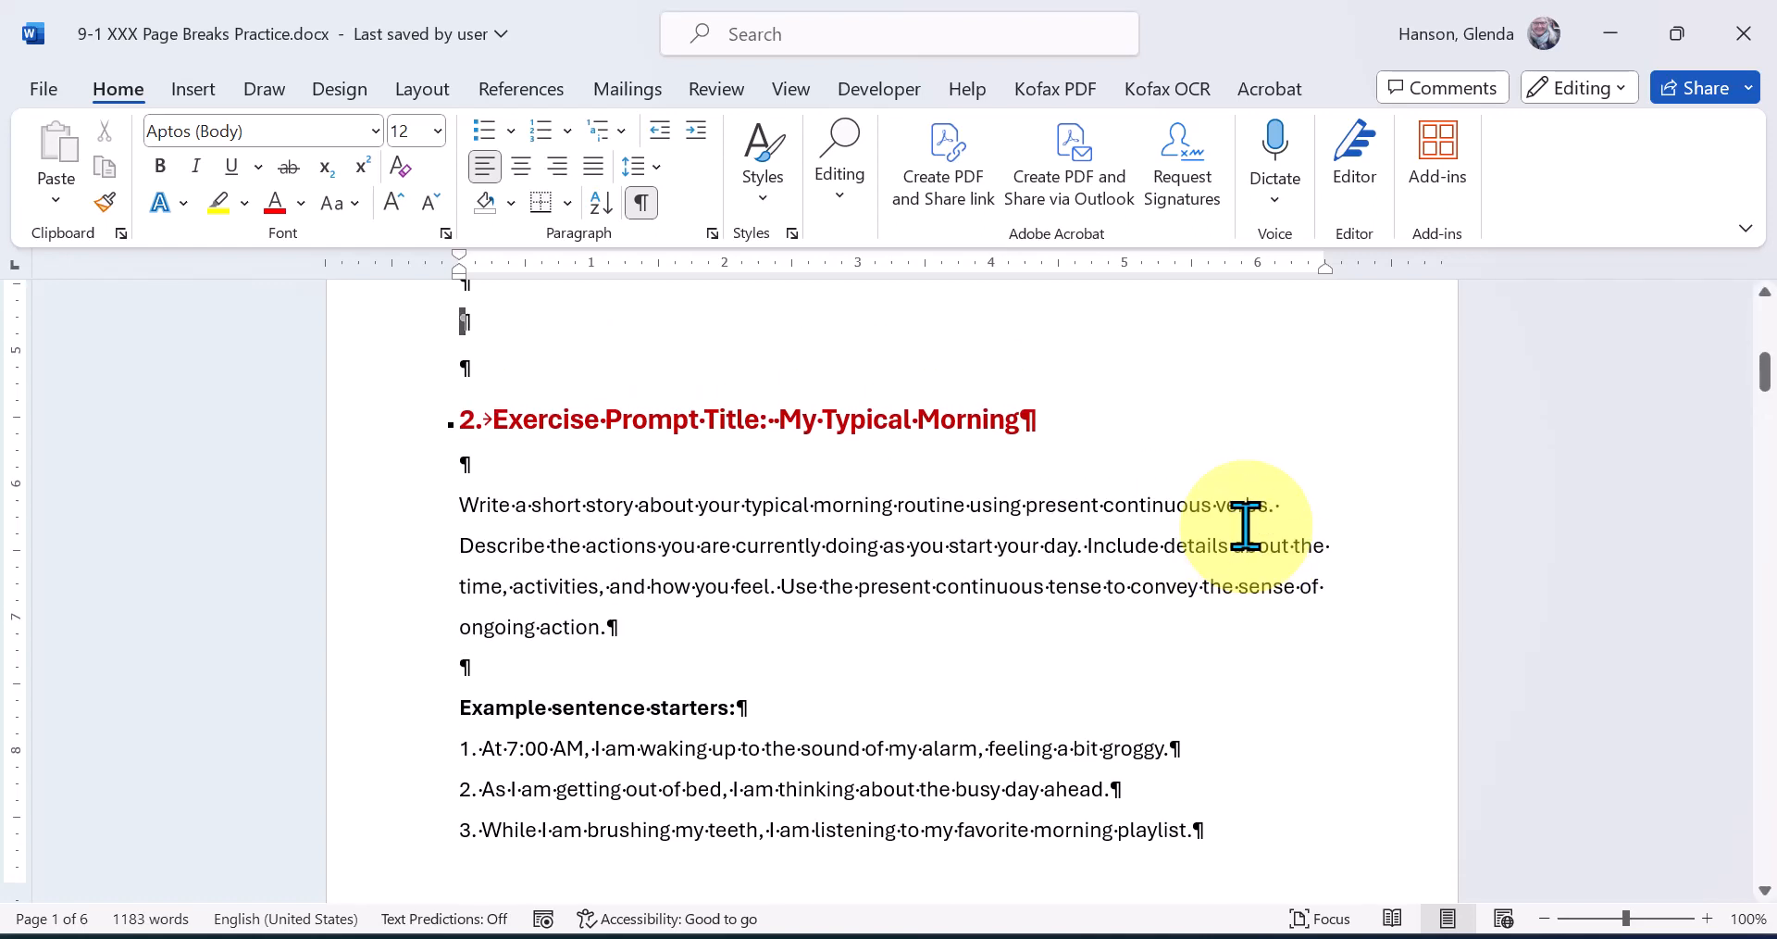
key(ctrl+z)
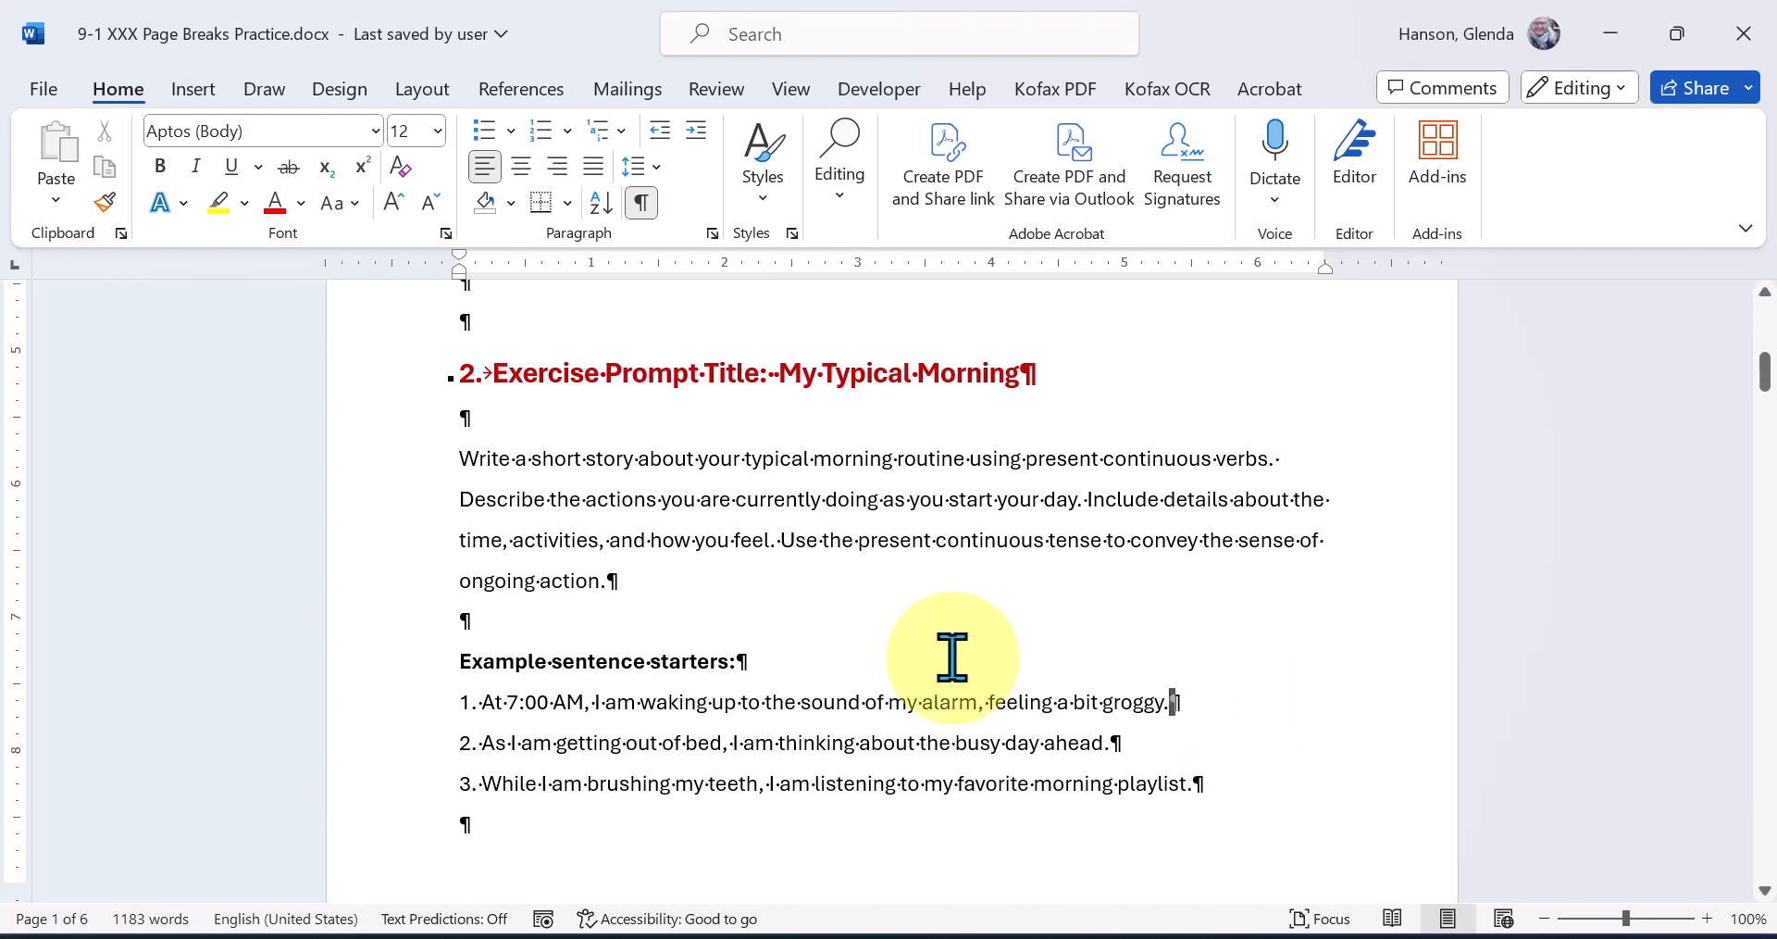
Check the paragraph mark after "groggy." once more and hide the formatting marks in the document
click(1172, 702)
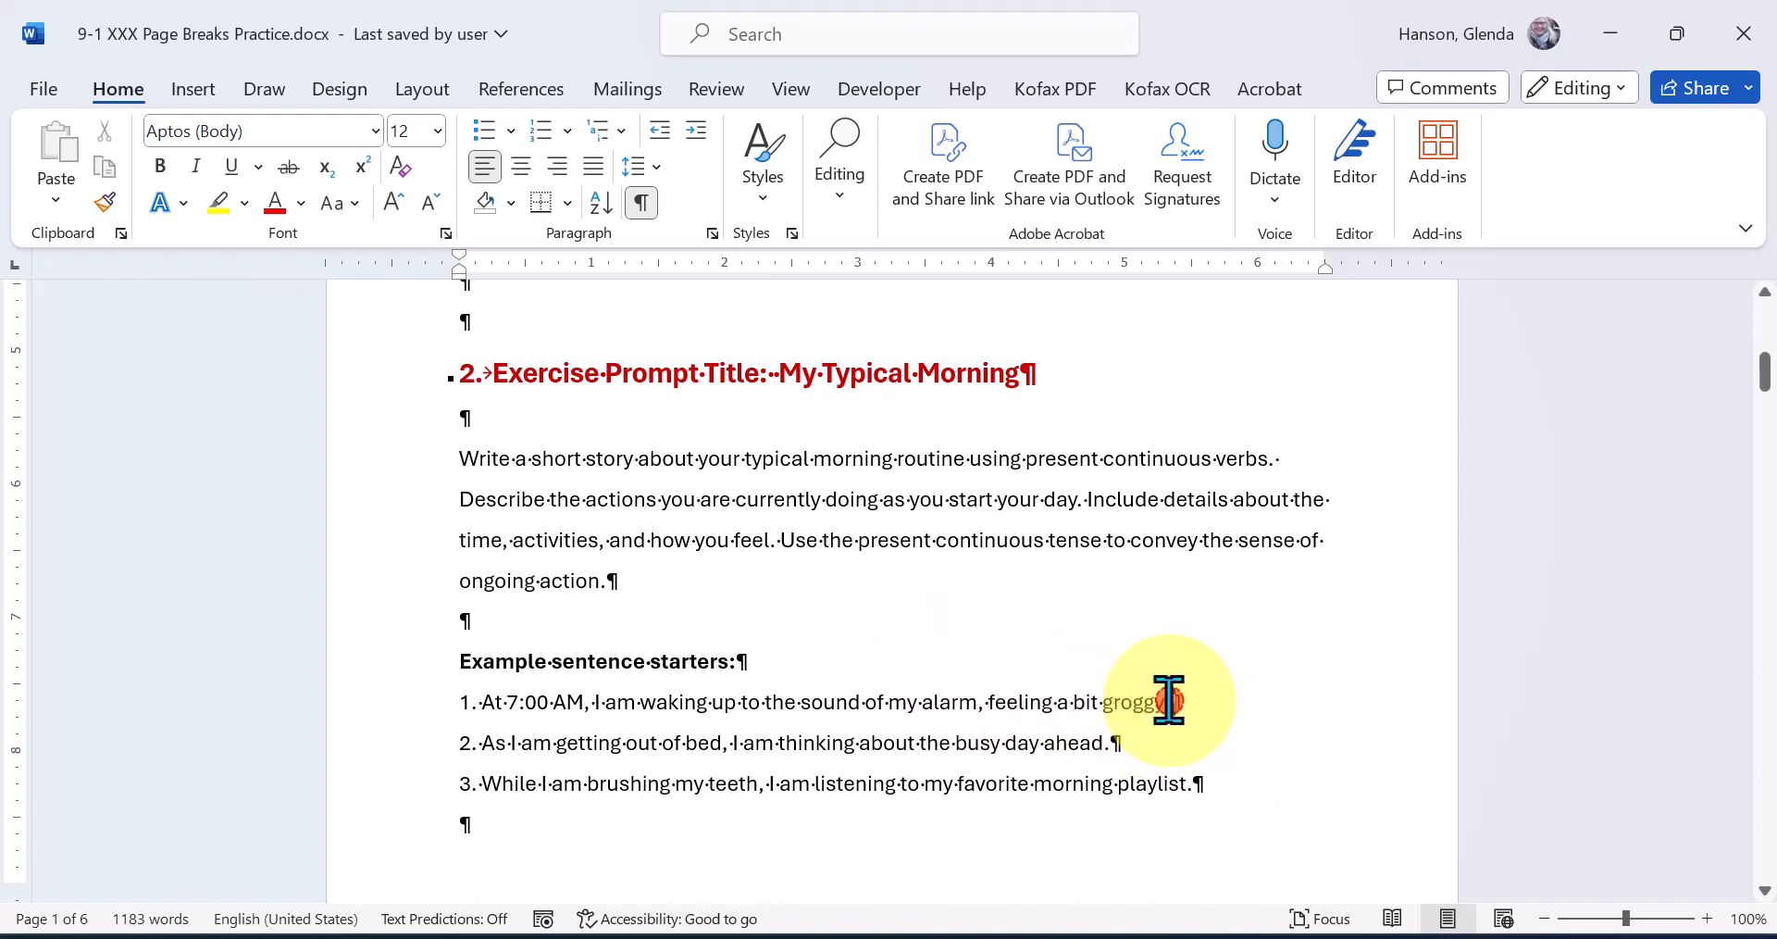
drag(1171, 702, 1198, 706)
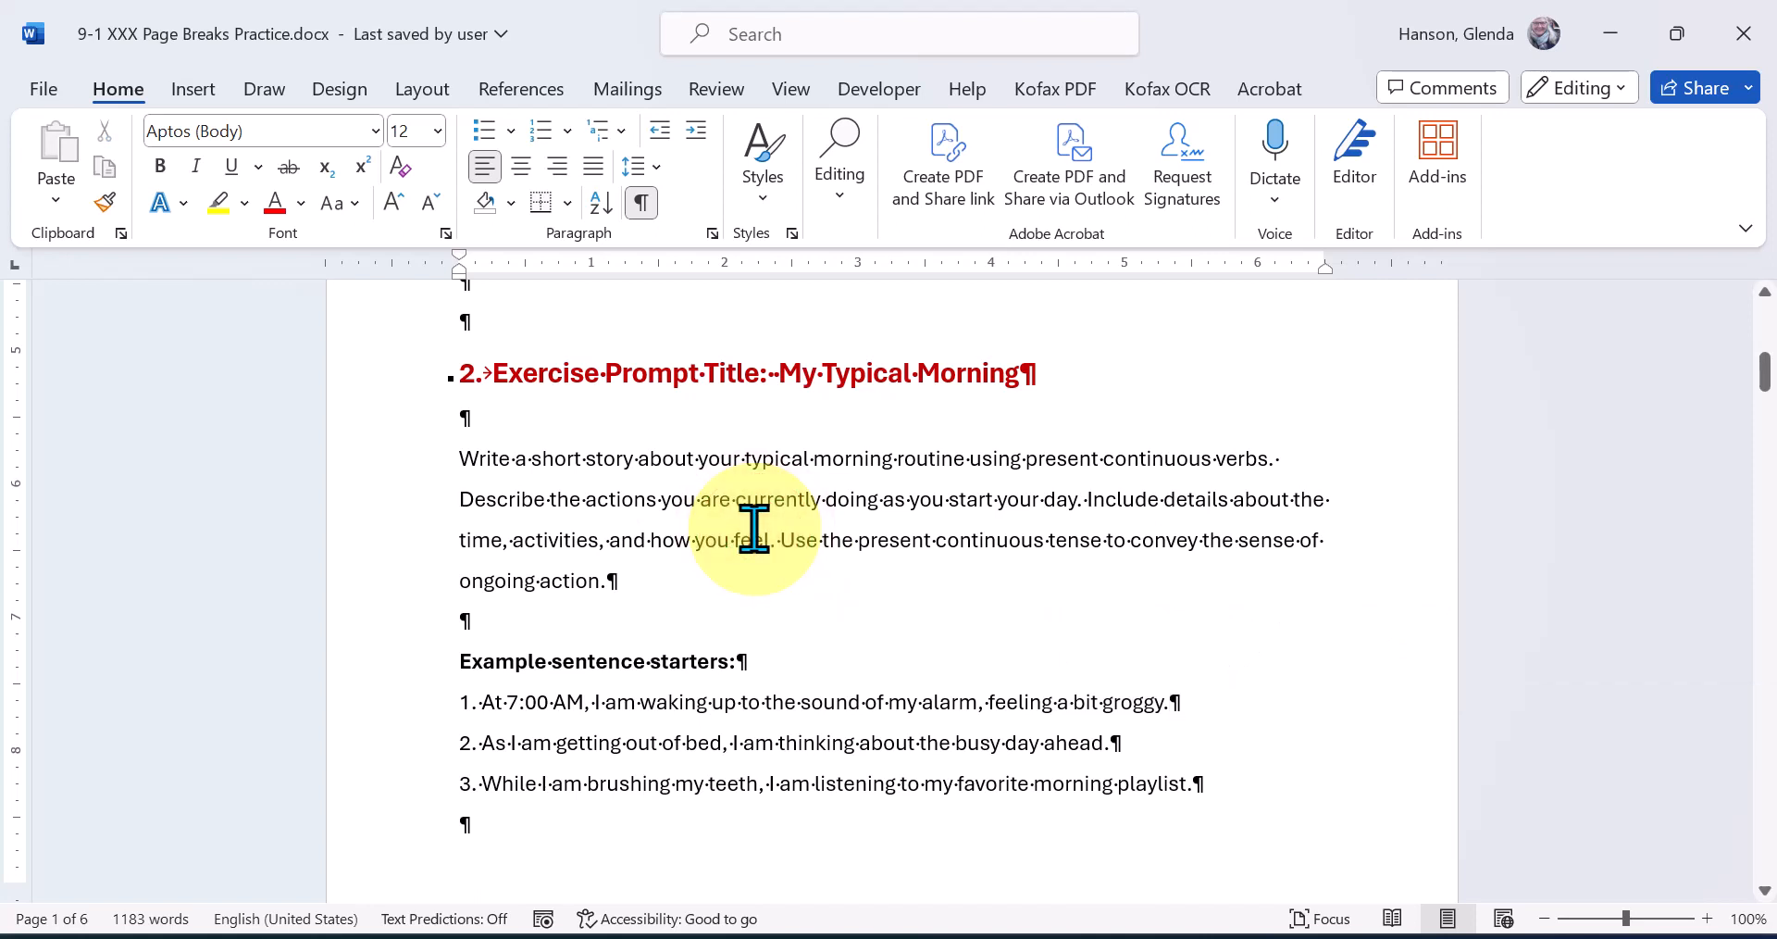
click(754, 537)
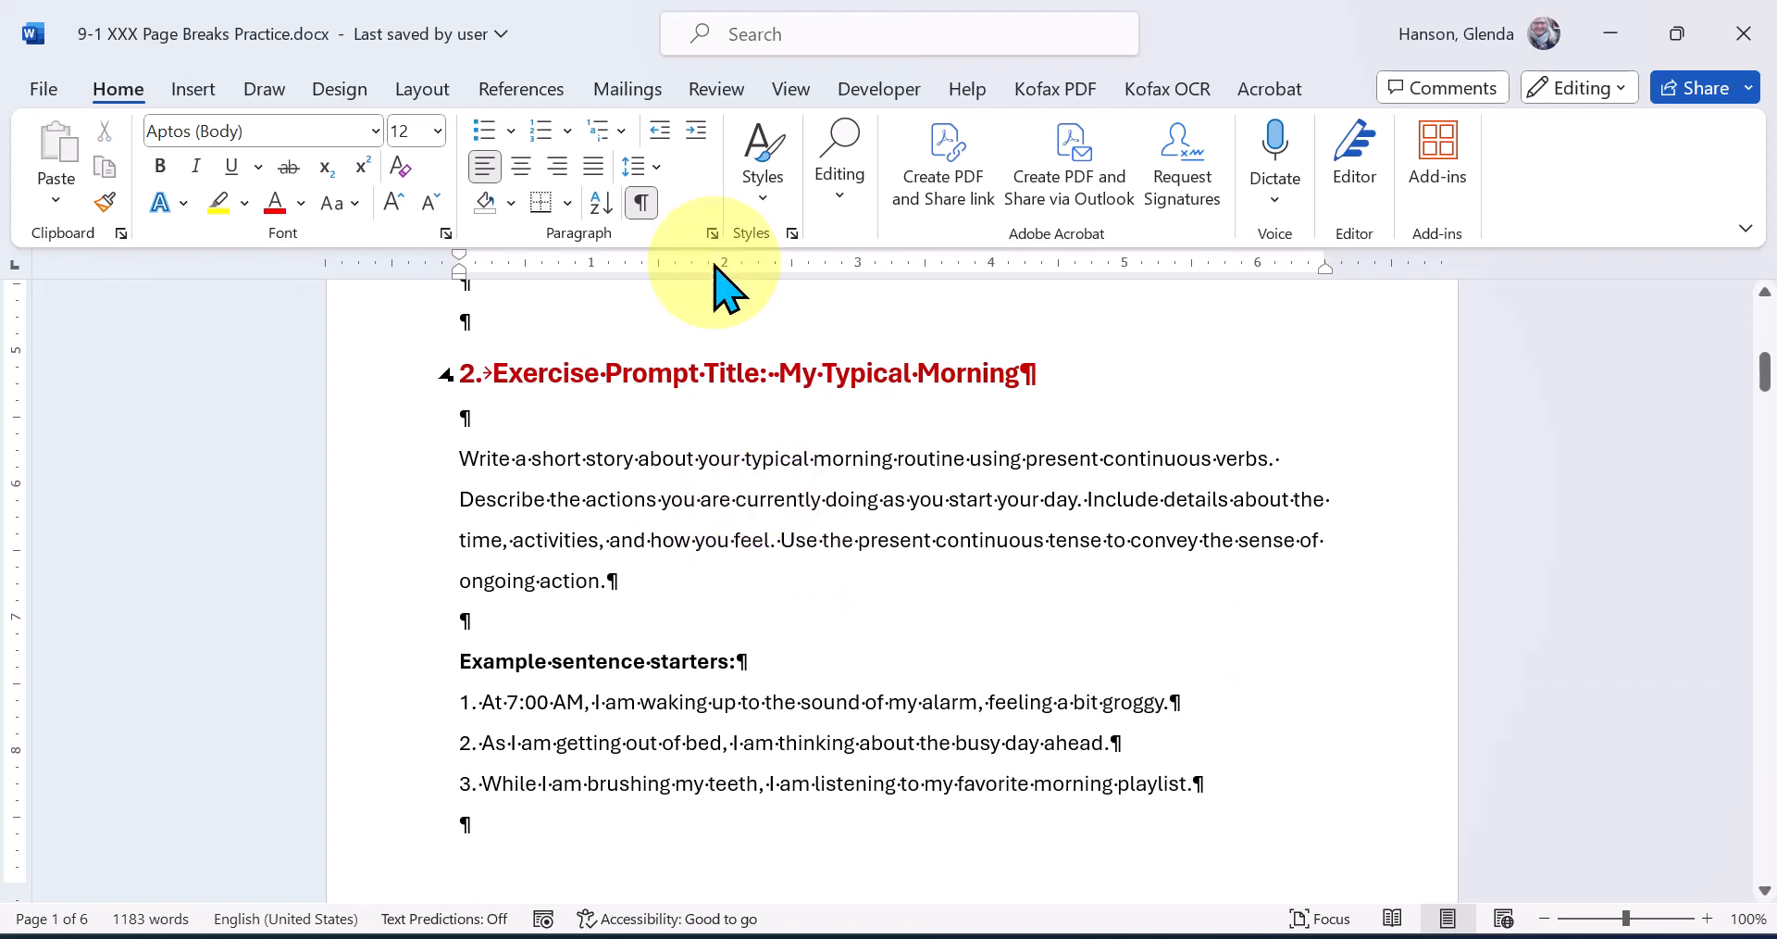
click(643, 203)
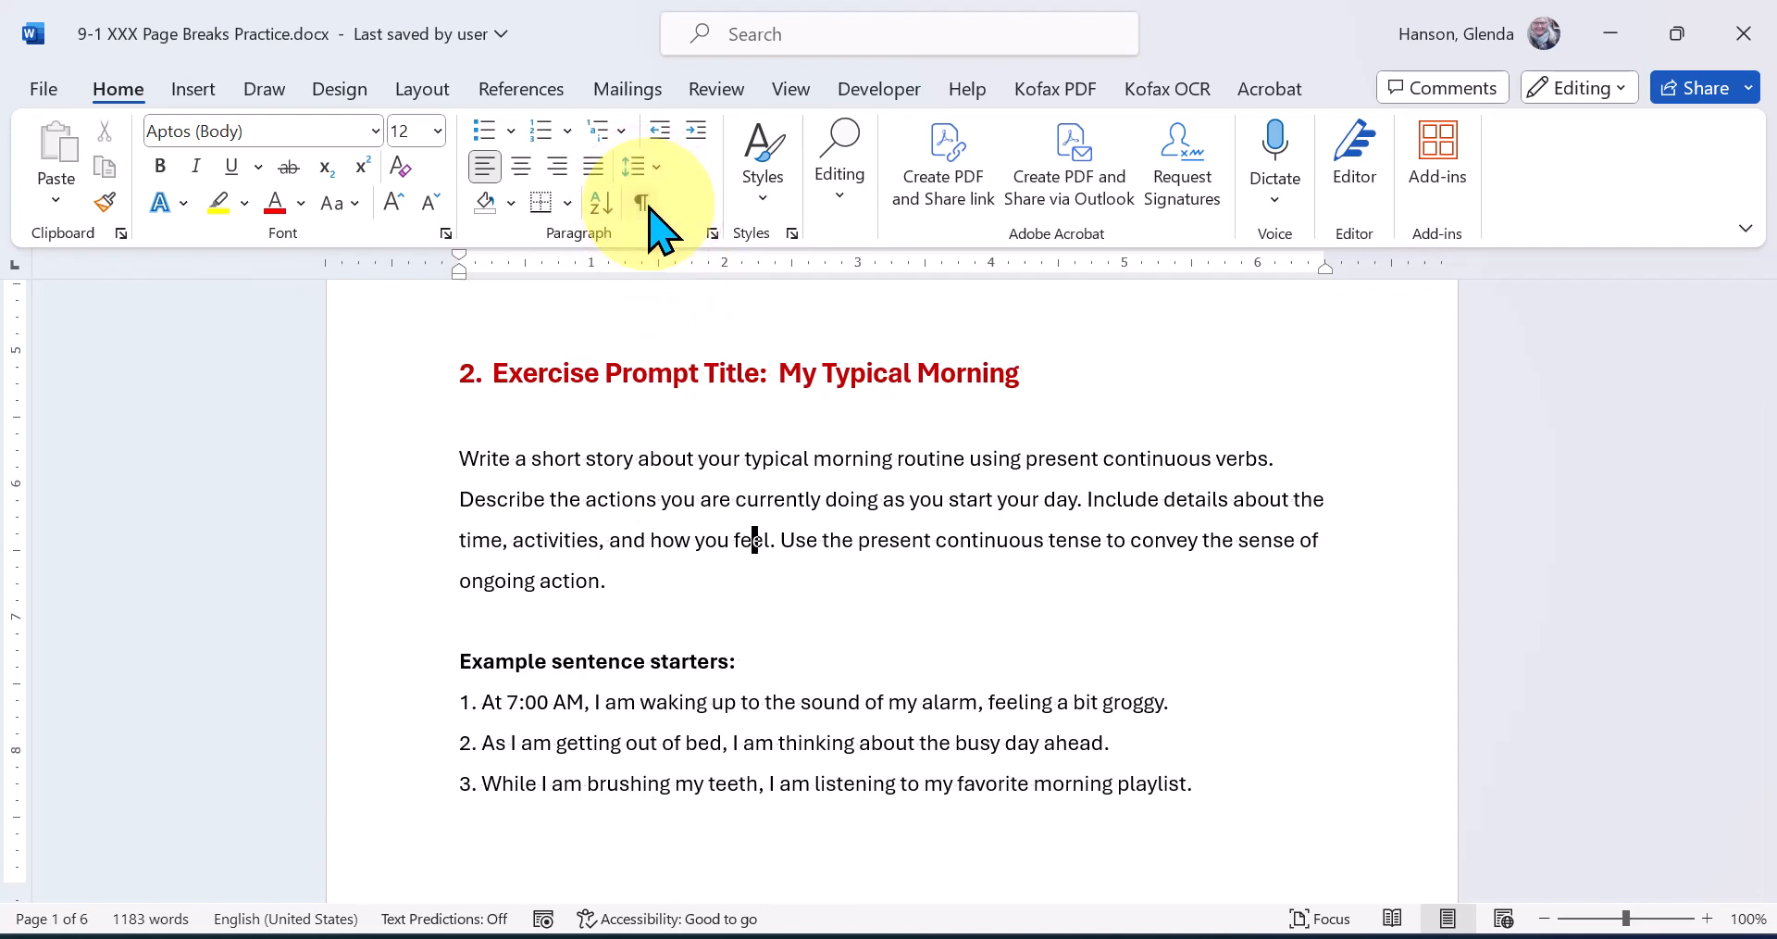
Show the formatting marks and place the cursor on the blank line just above the My Typical Morning heading
click(643, 203)
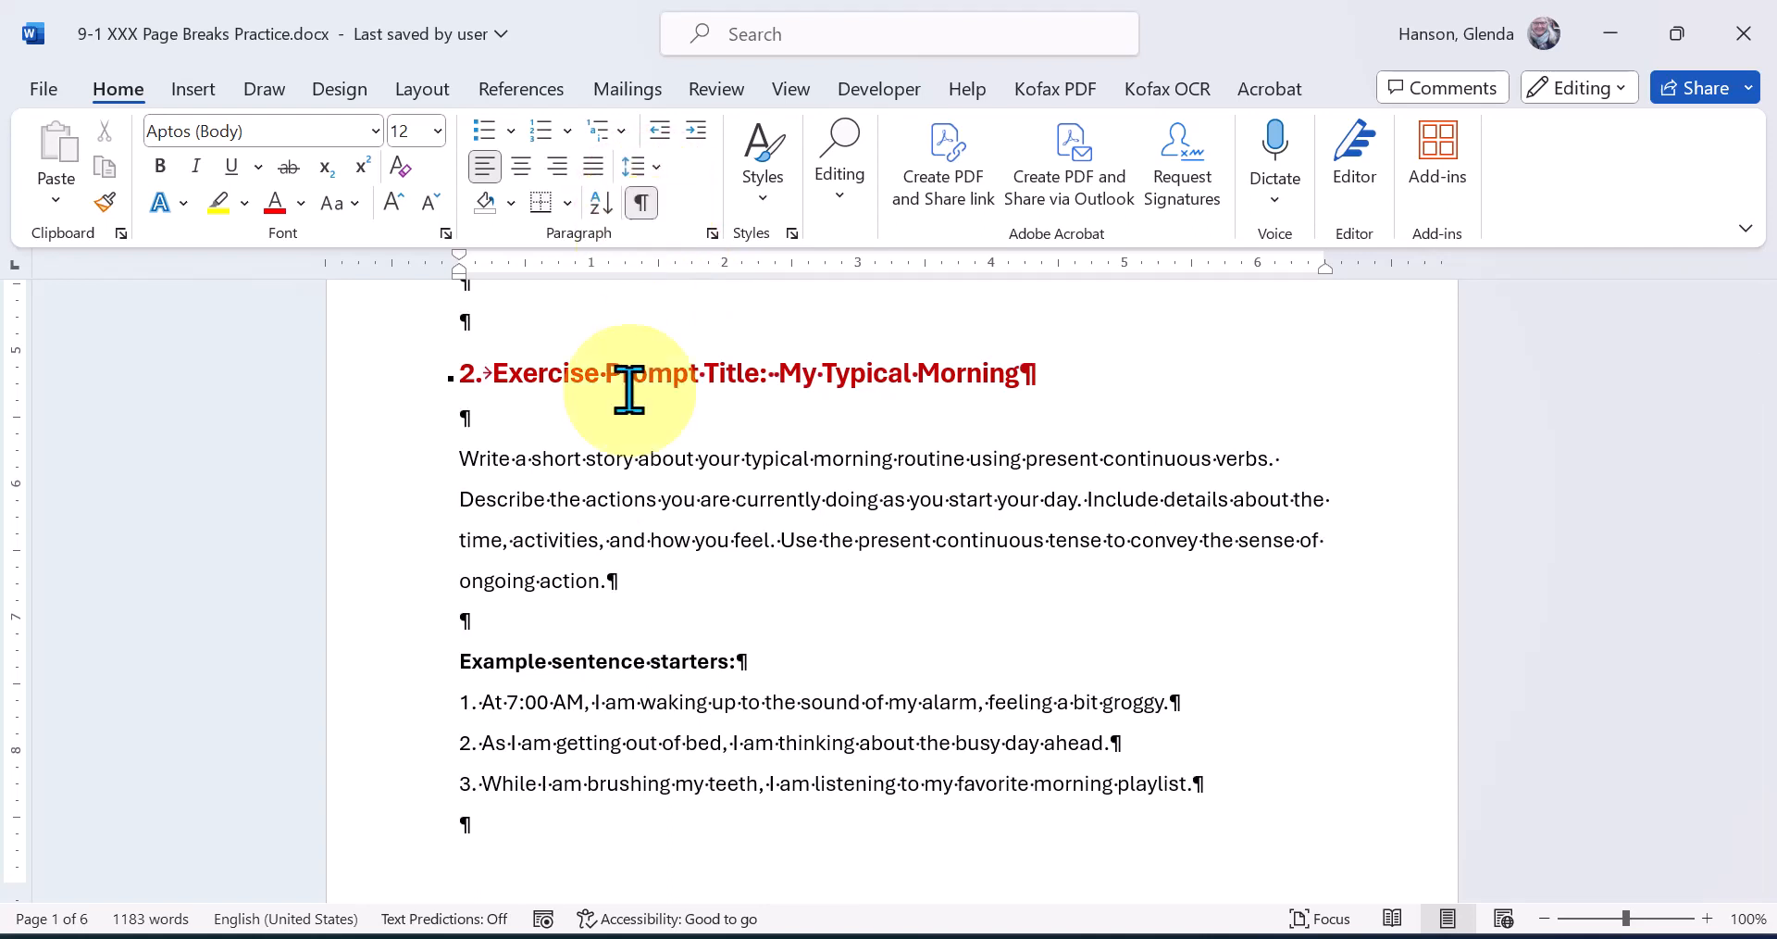
drag(1770, 375, 1769, 361)
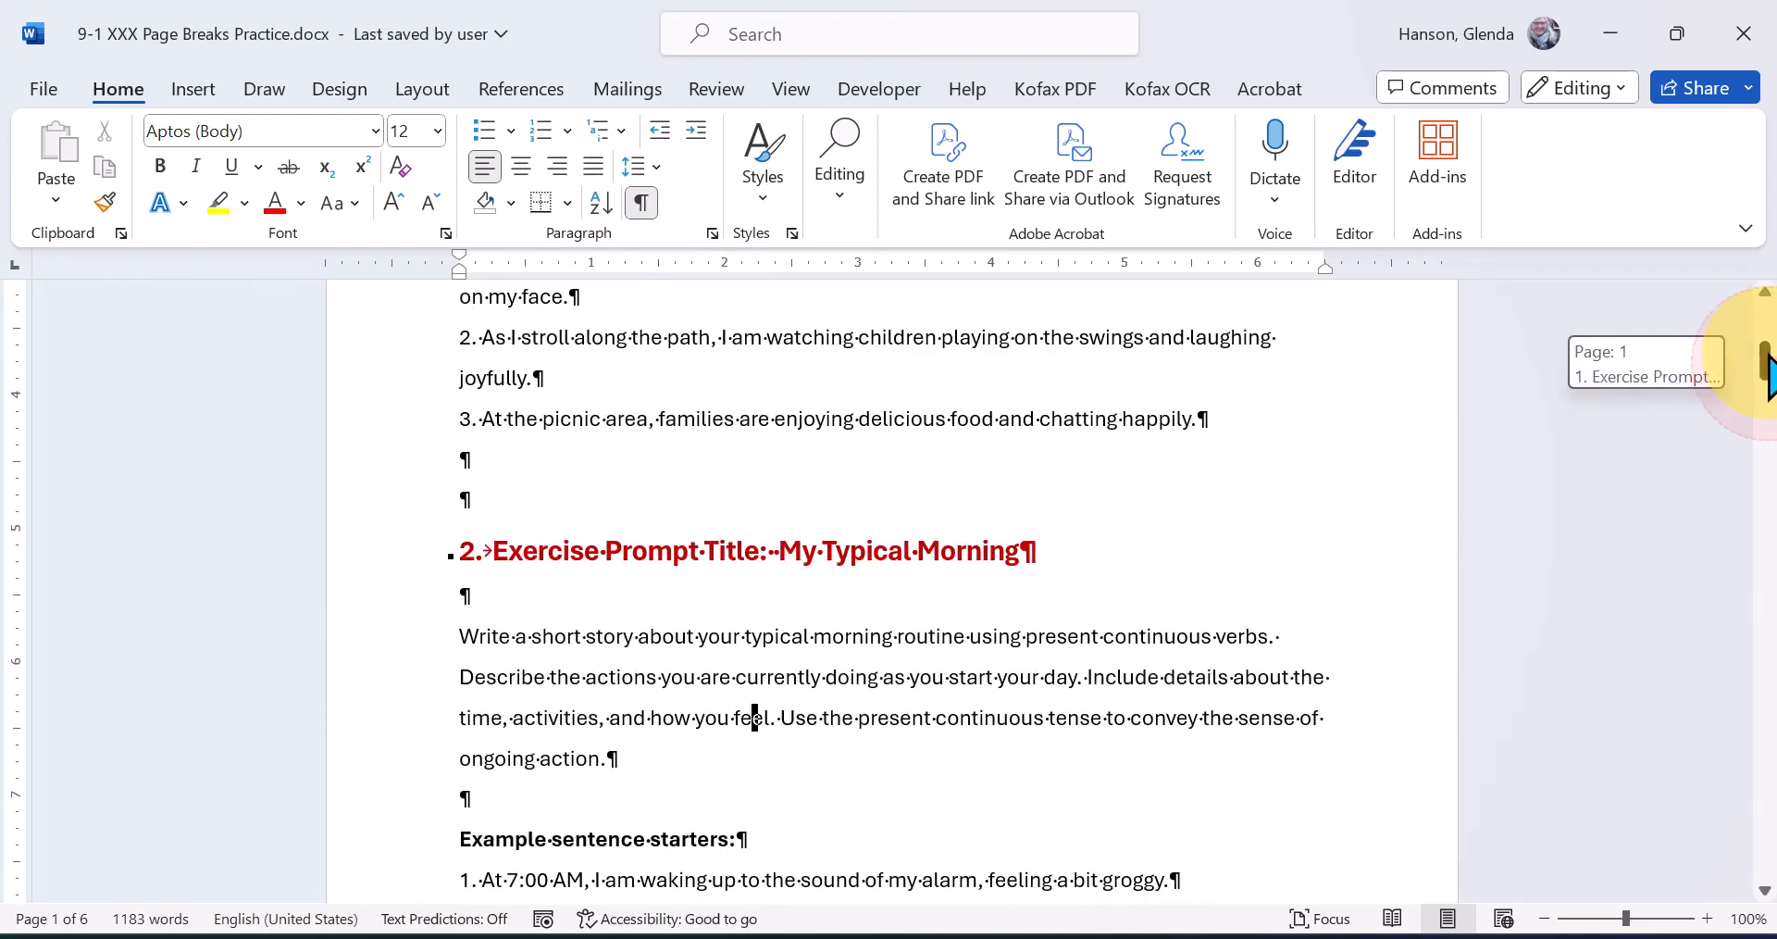
click(472, 501)
Add three blank lines above the My Typical Morning heading and remove them again
key(Return)
key(Return)
key(Return)
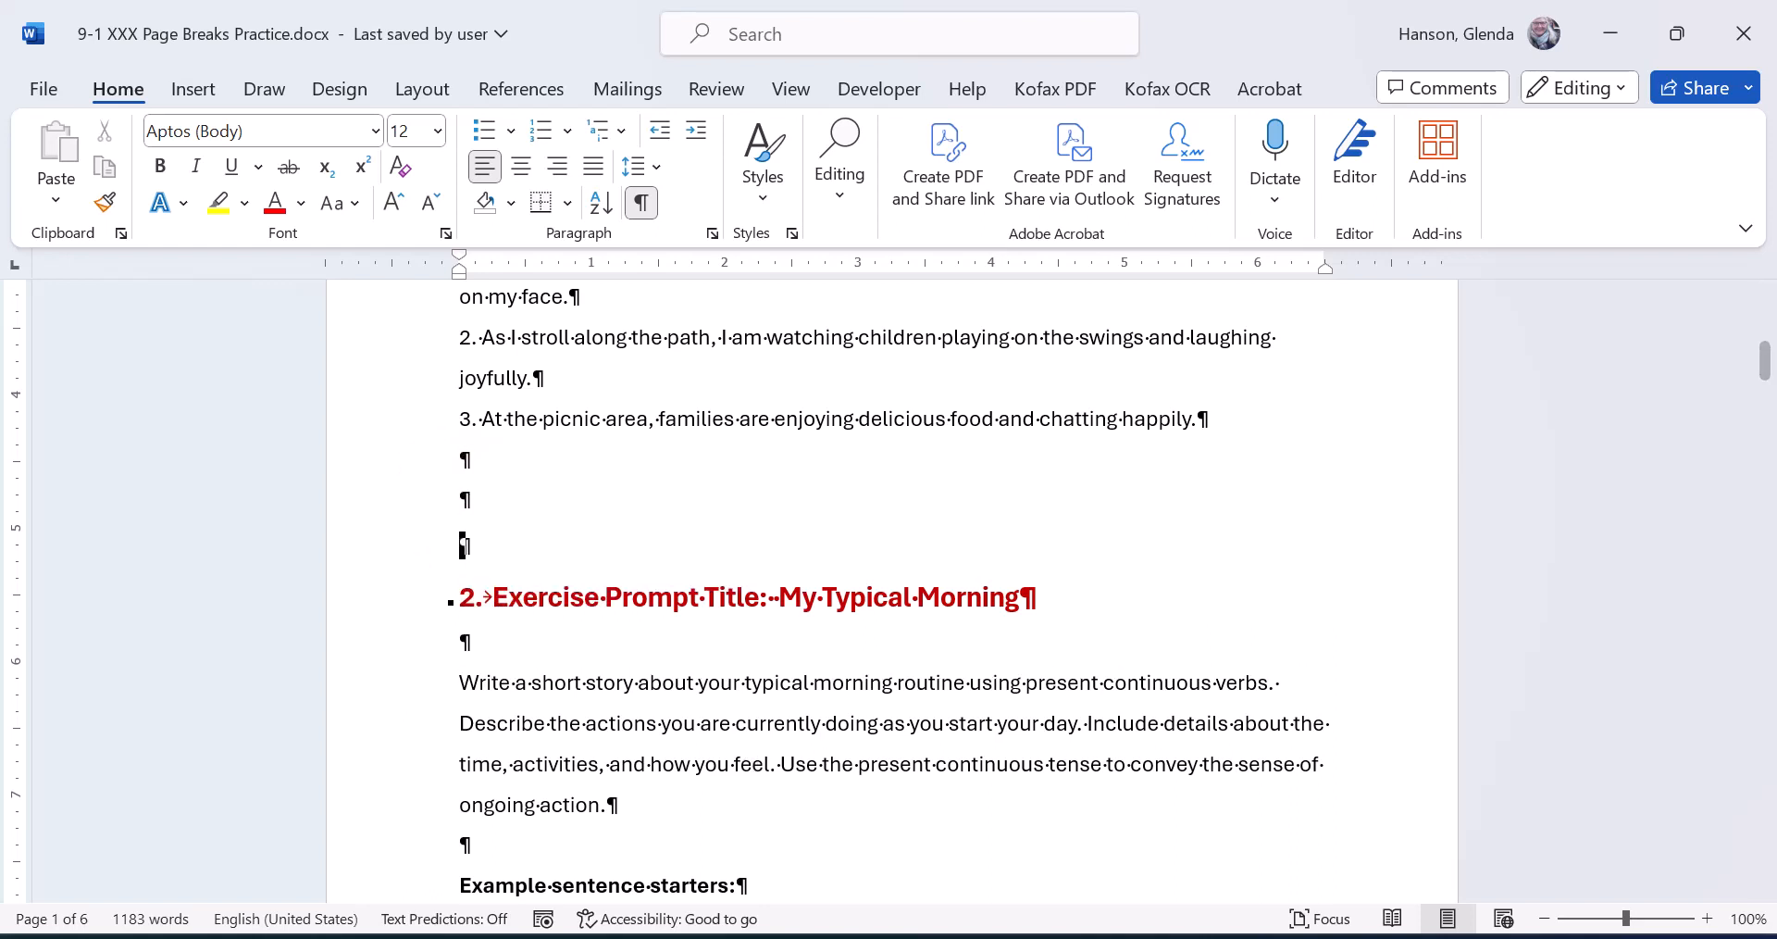
key(BackSpace)
key(BackSpace)
key(BackSpace)
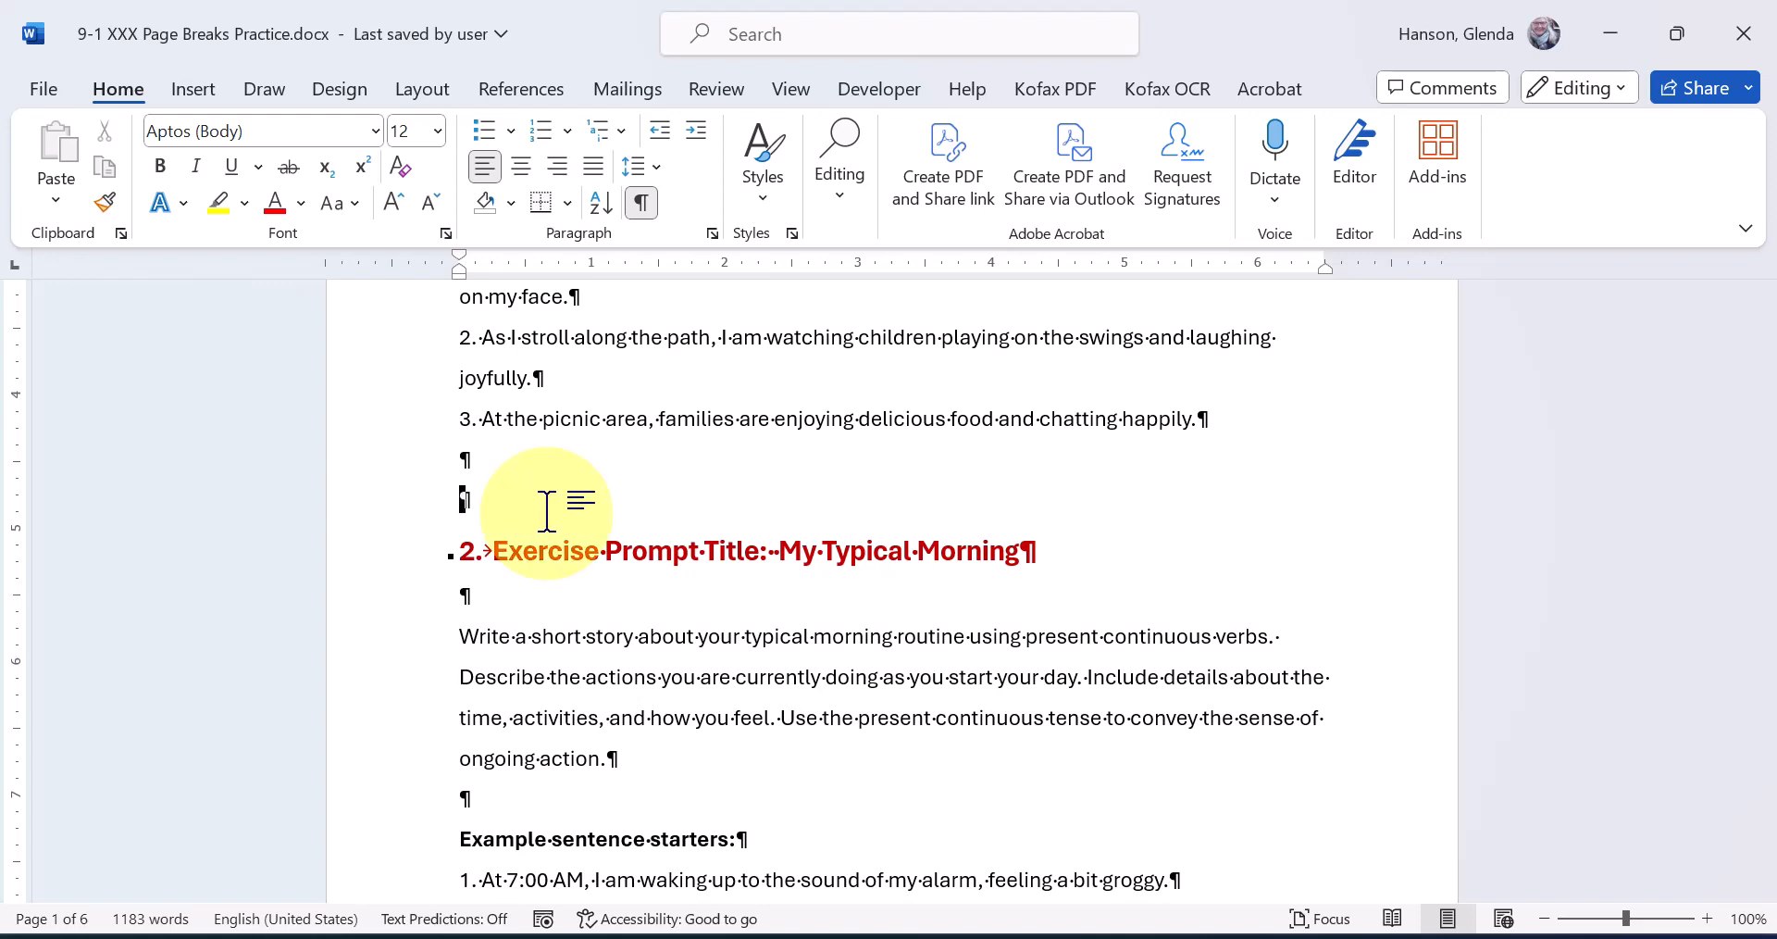
Insert a page break before the My Typical Morning heading and select the page break mark to inspect it
key(ctrl+Return)
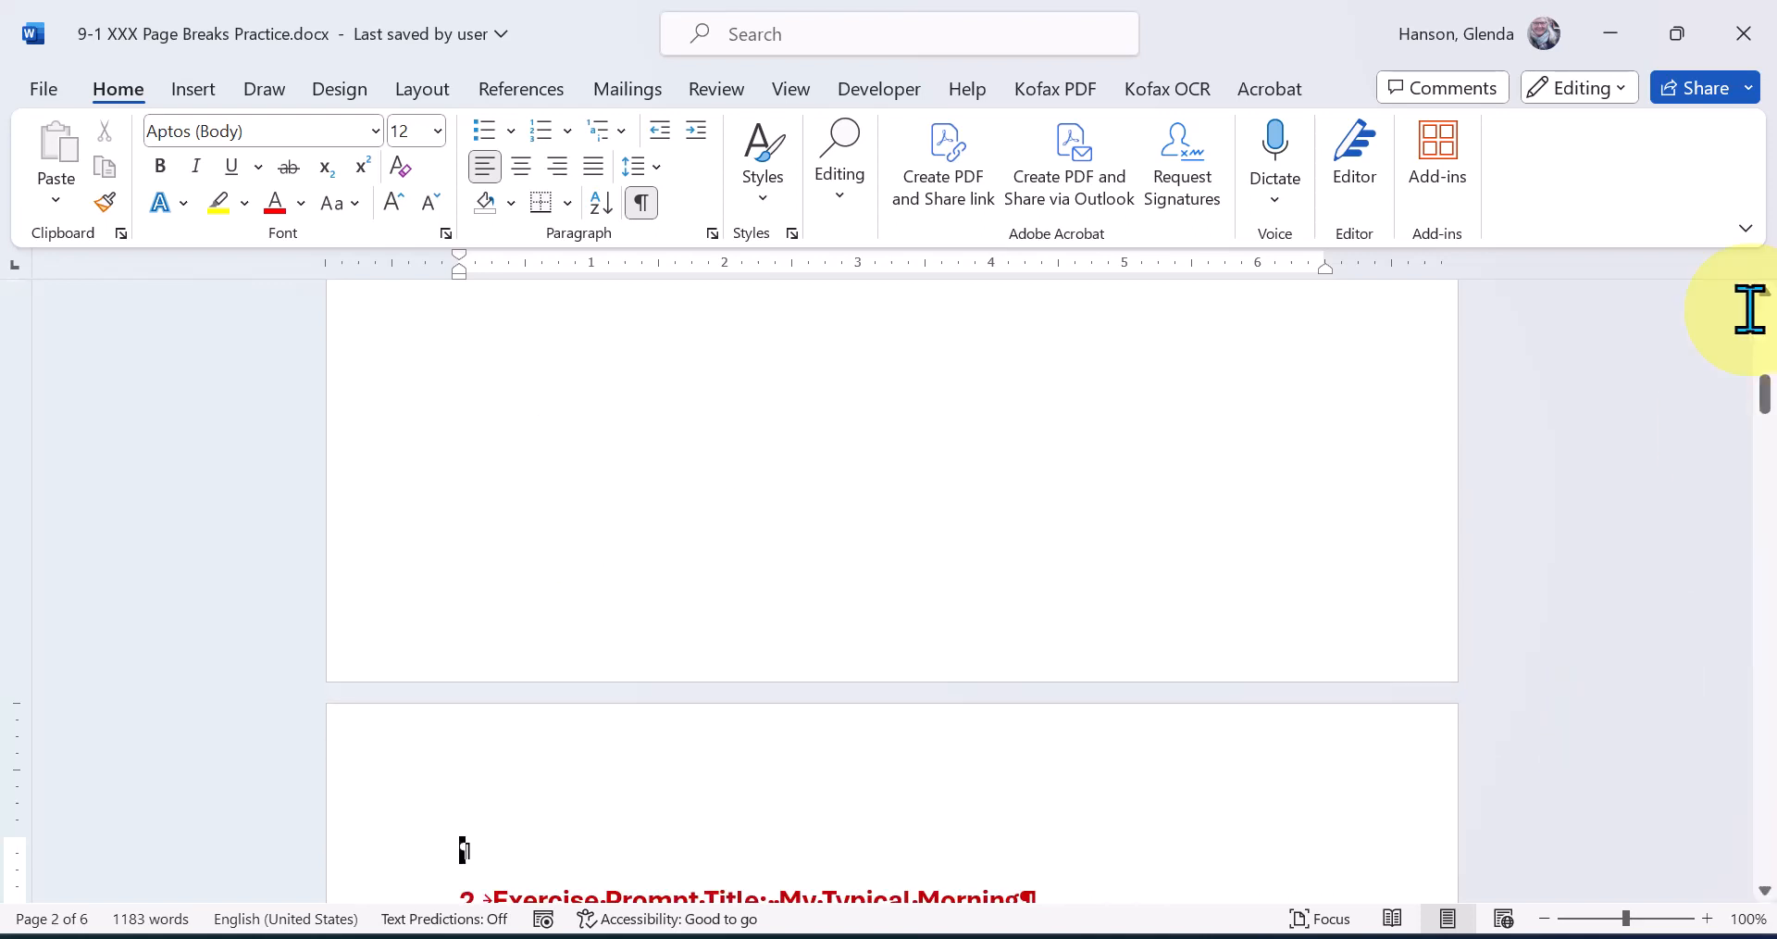
scroll(1765, 305, up, 5)
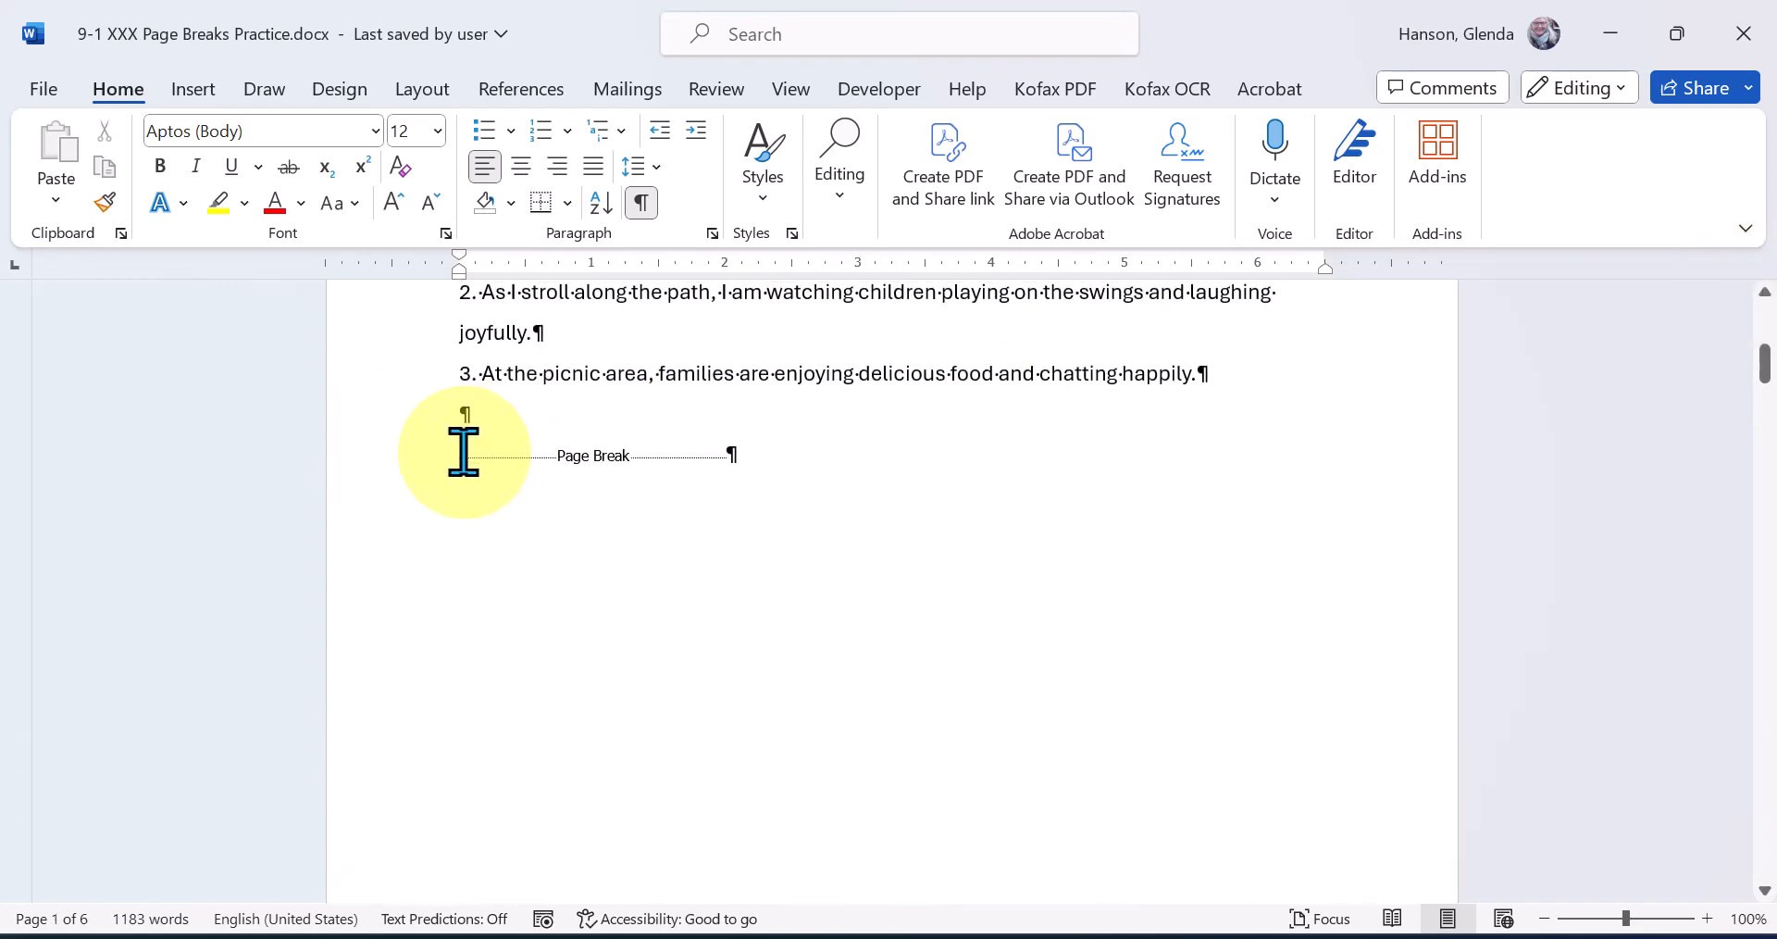
drag(463, 448, 766, 488)
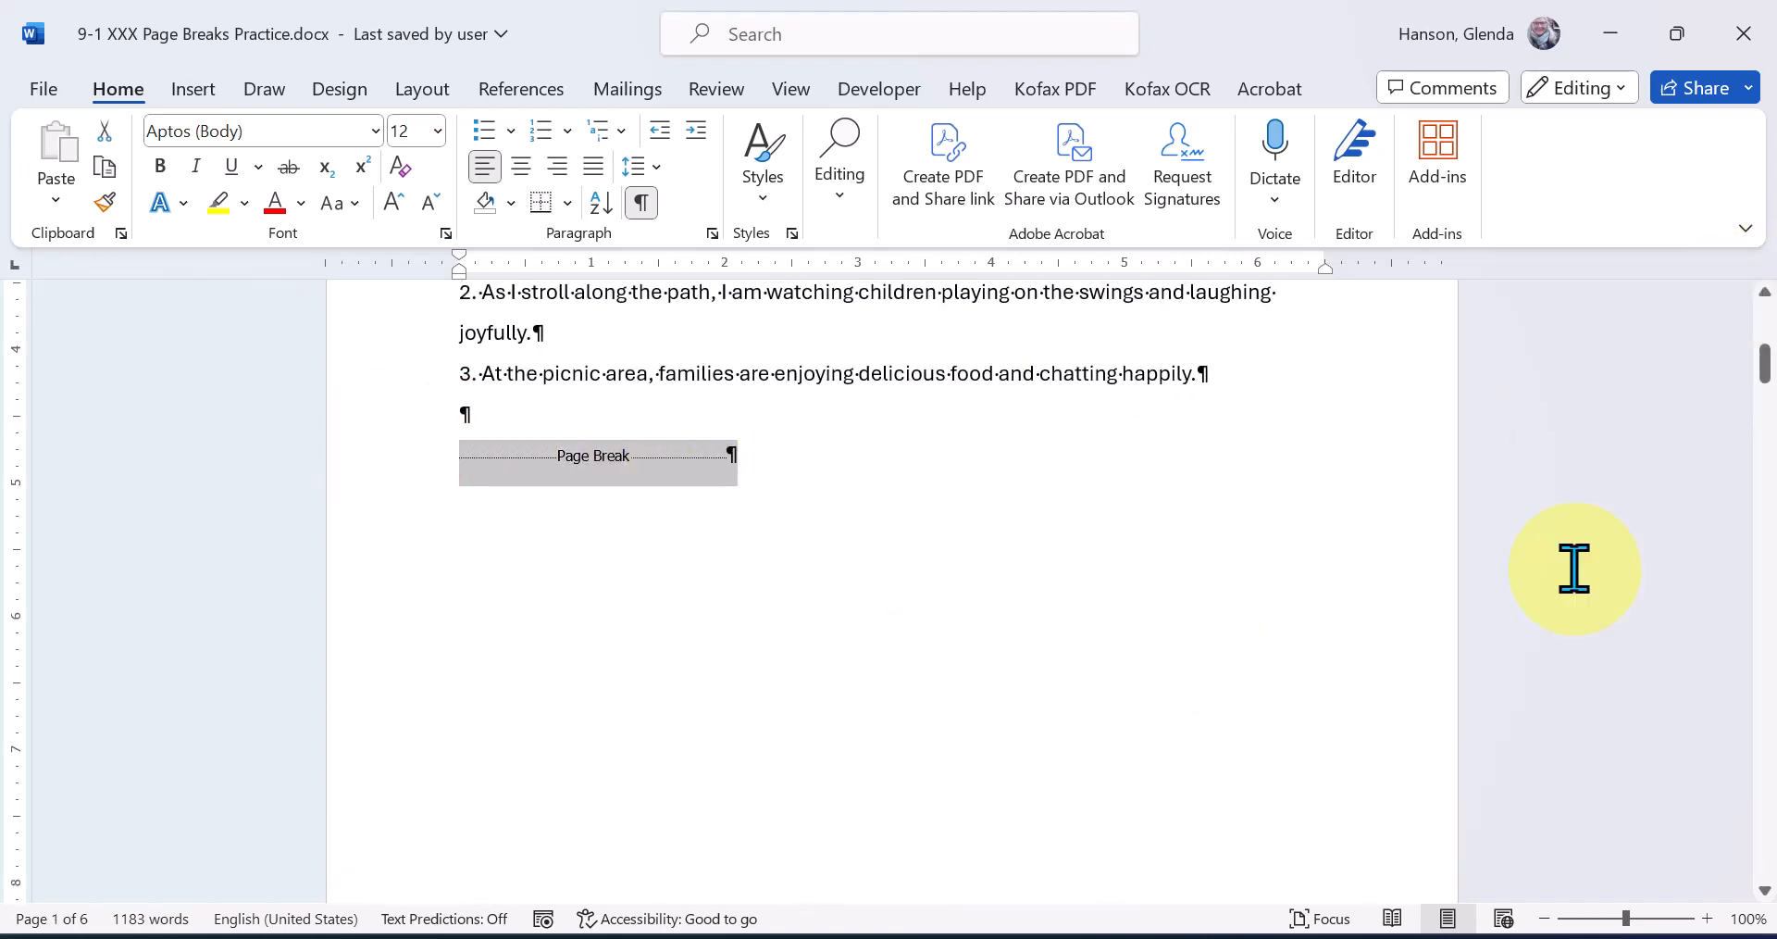
Delete the empty paragraph left above the My Typical Morning heading on the new page
drag(1767, 380, 1768, 433)
click(830, 532)
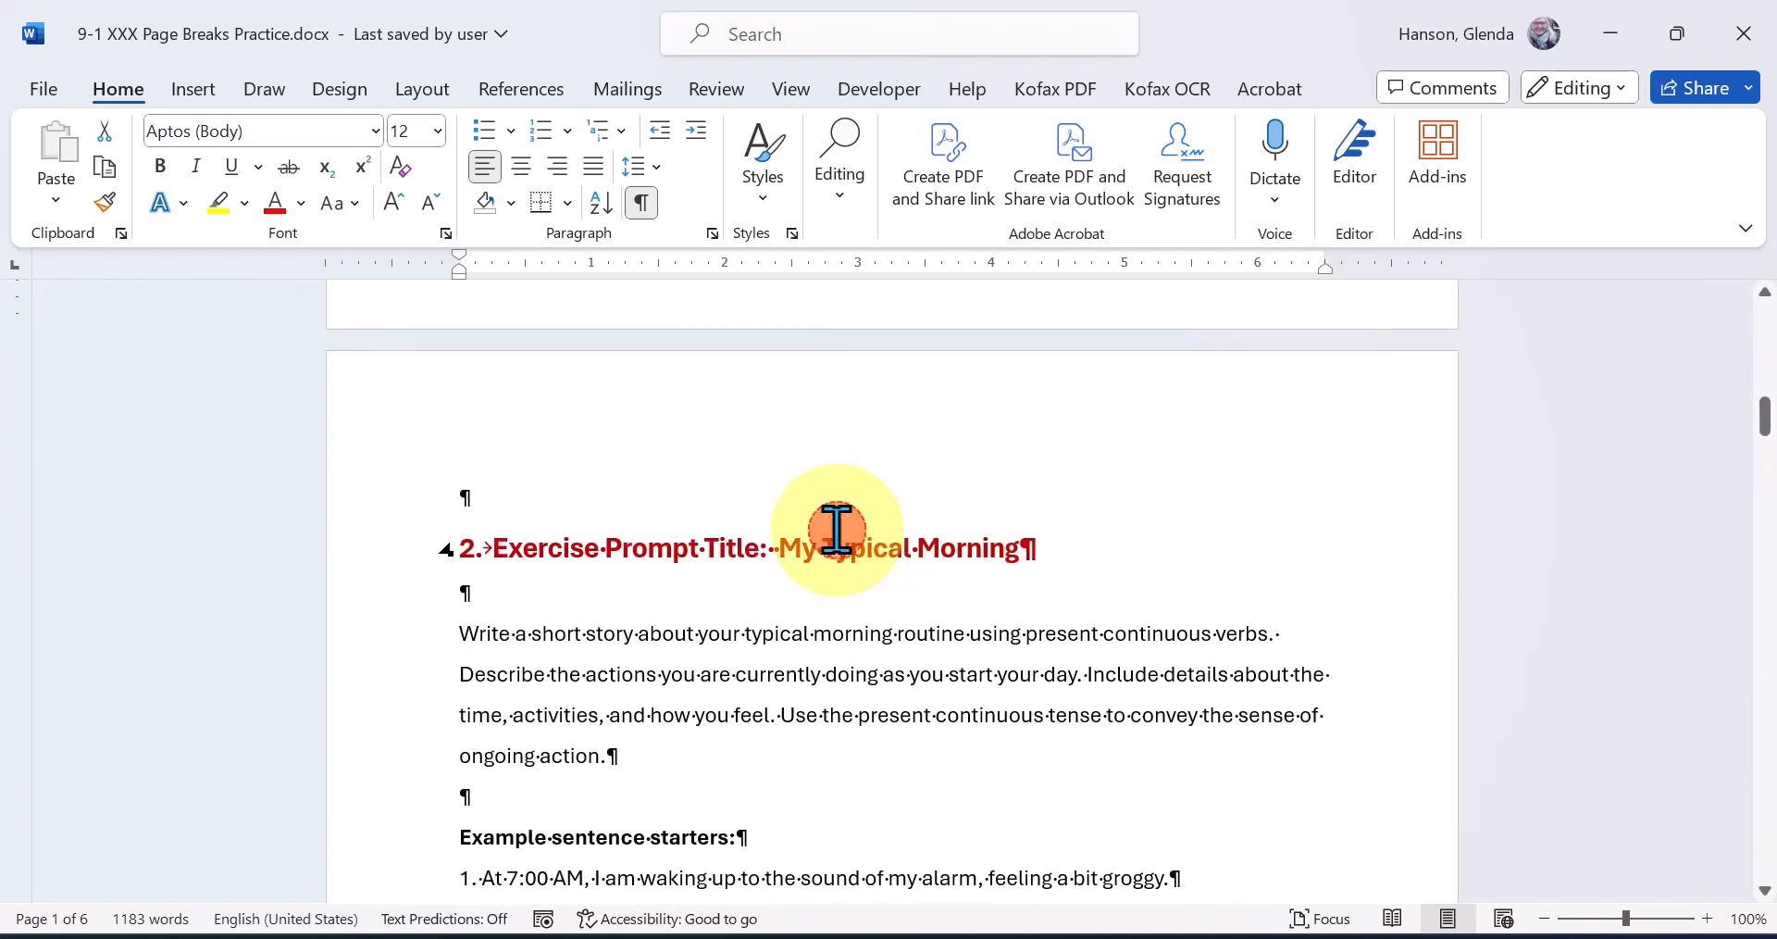
double_click(471, 496)
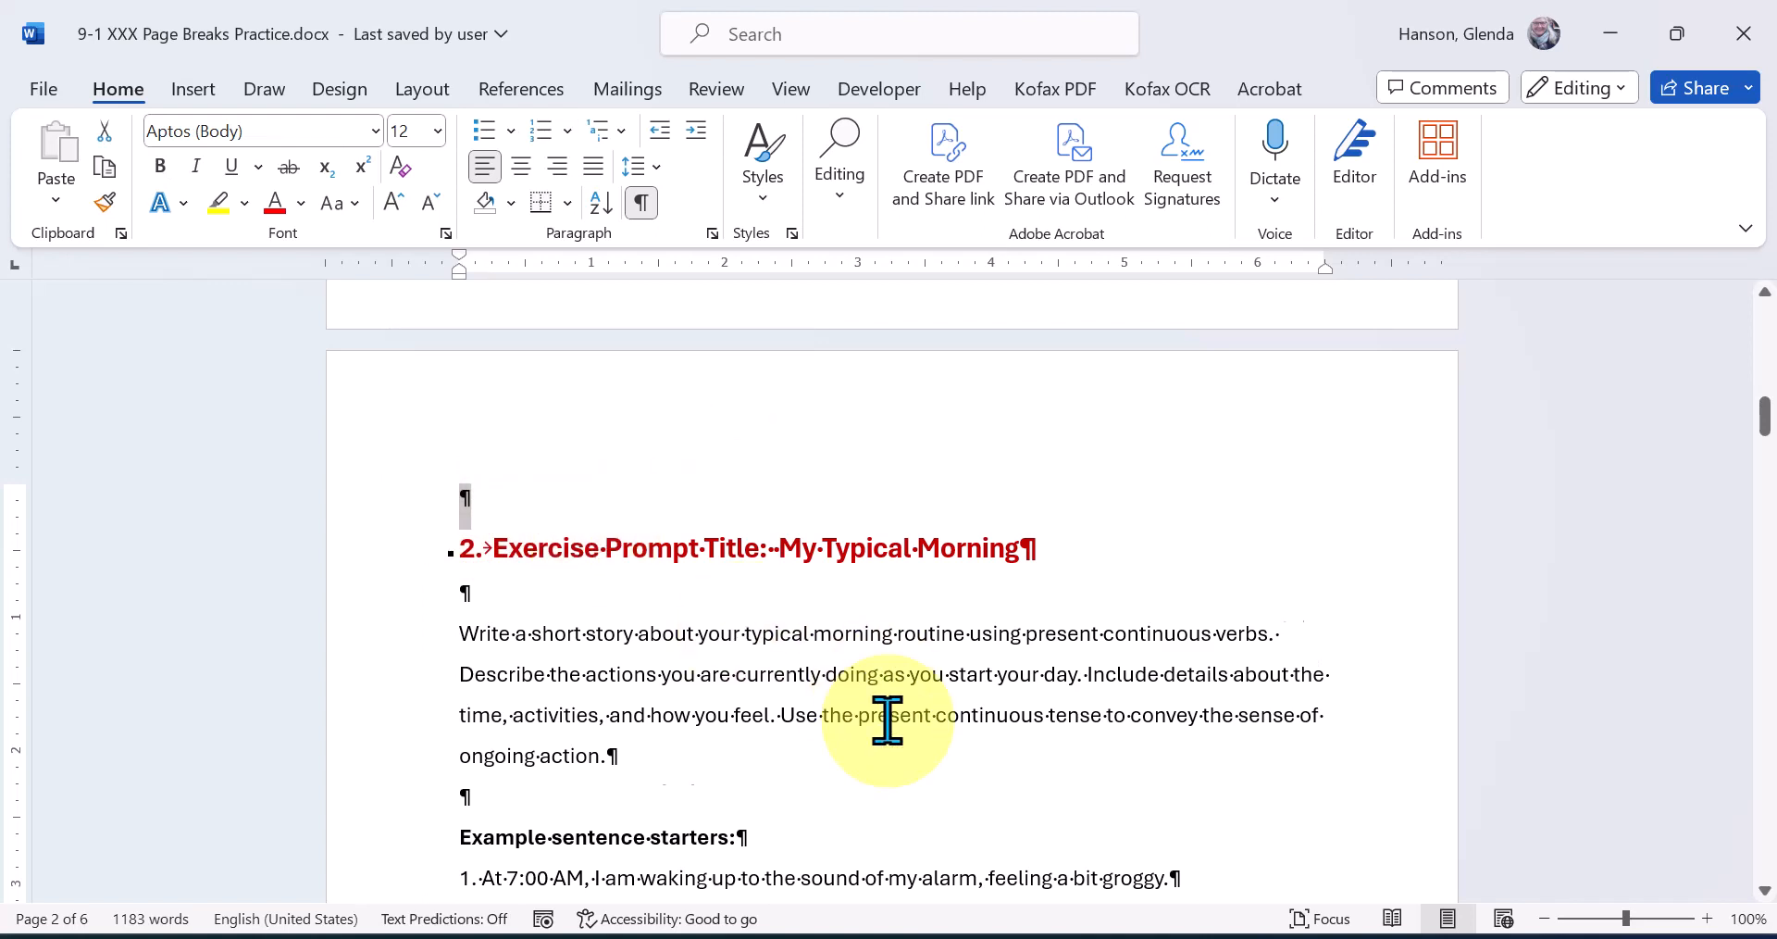
key(Delete)
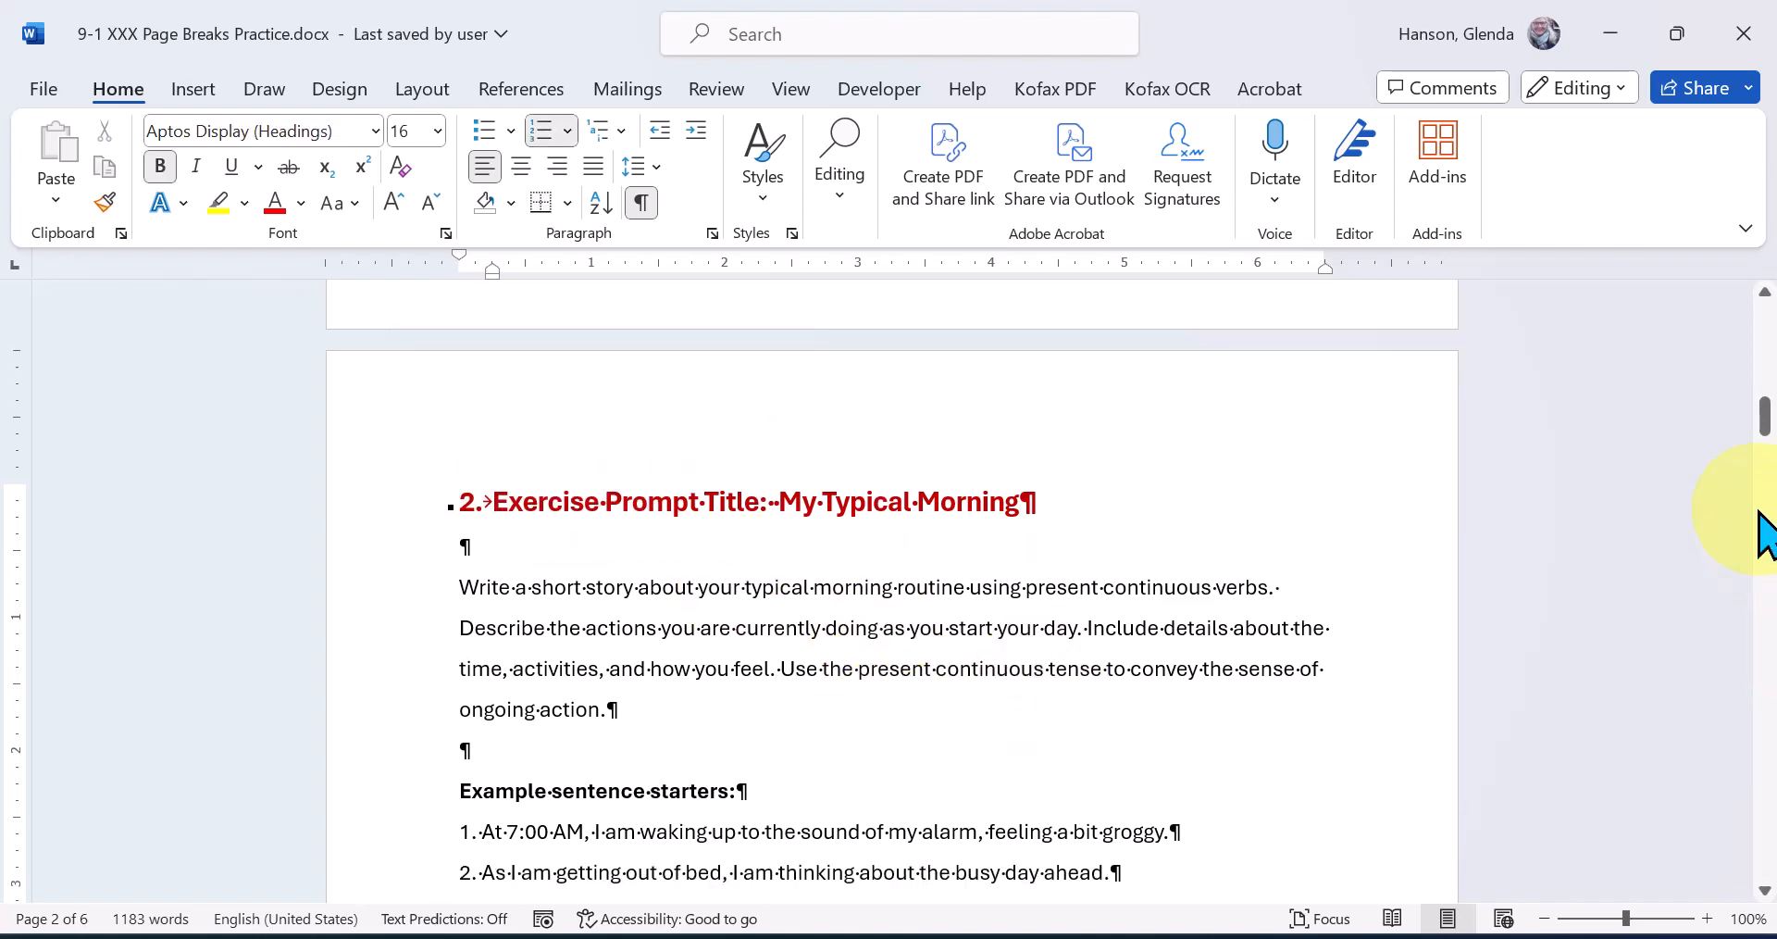
Insert a page break before The Busy Marketplace heading and delete the leftover empty paragraph above it
drag(1762, 419, 1762, 425)
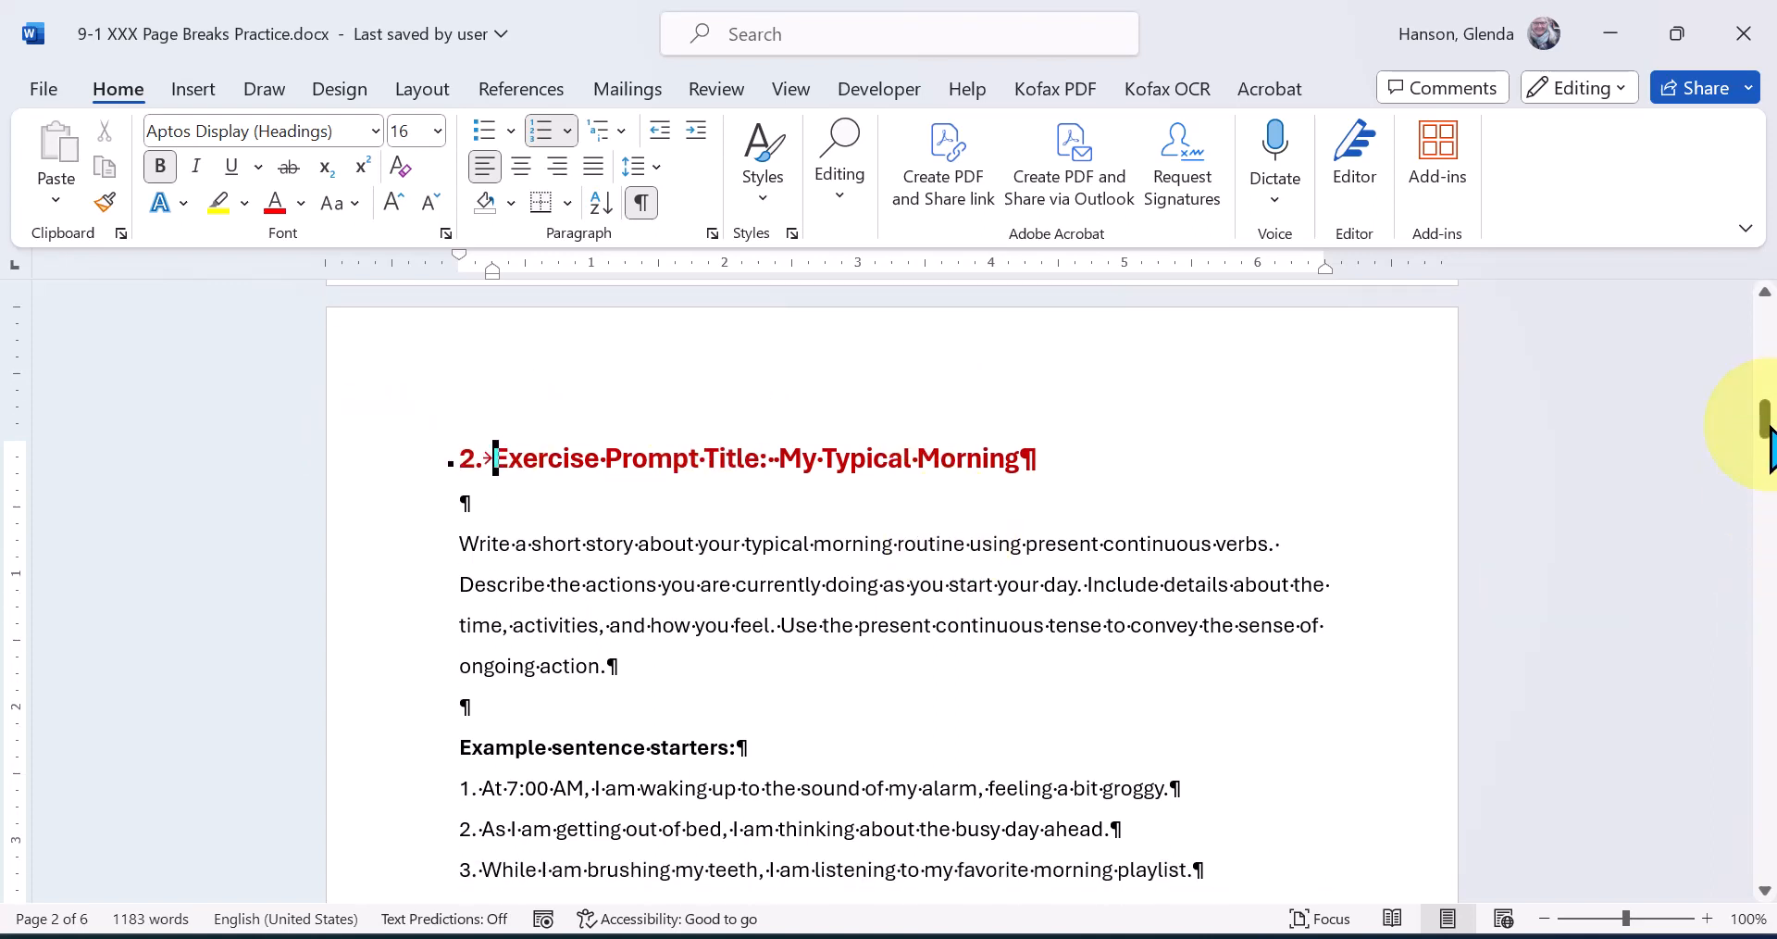
drag(1768, 426, 1768, 453)
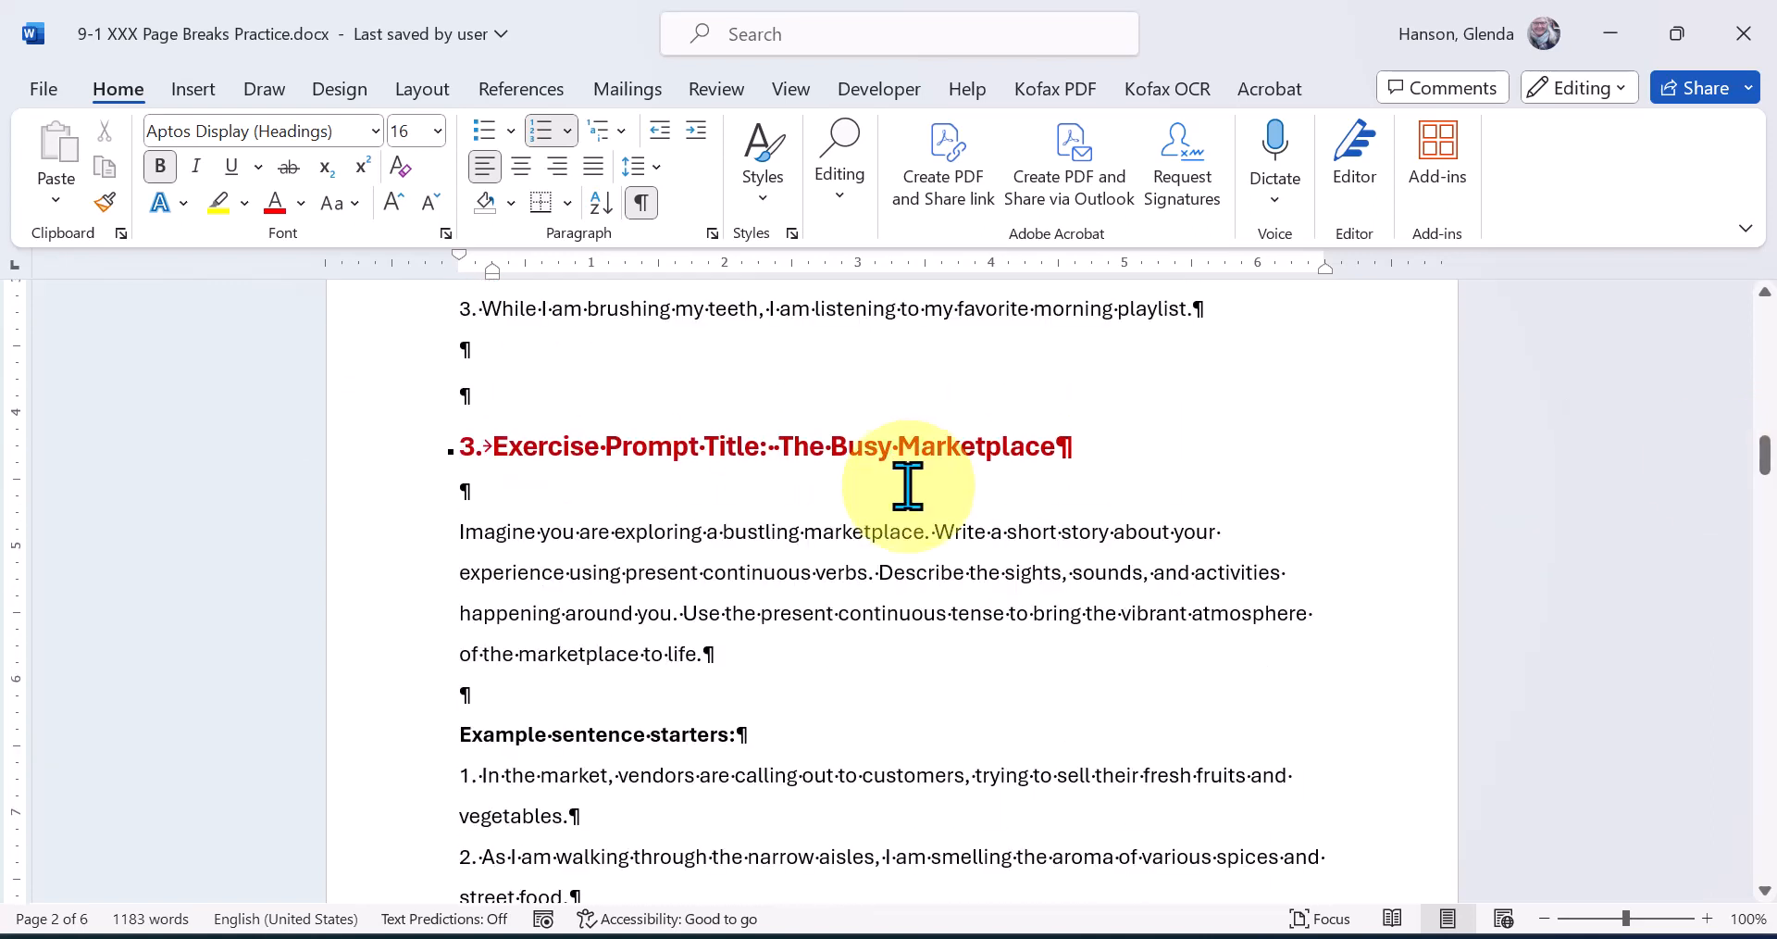
click(477, 396)
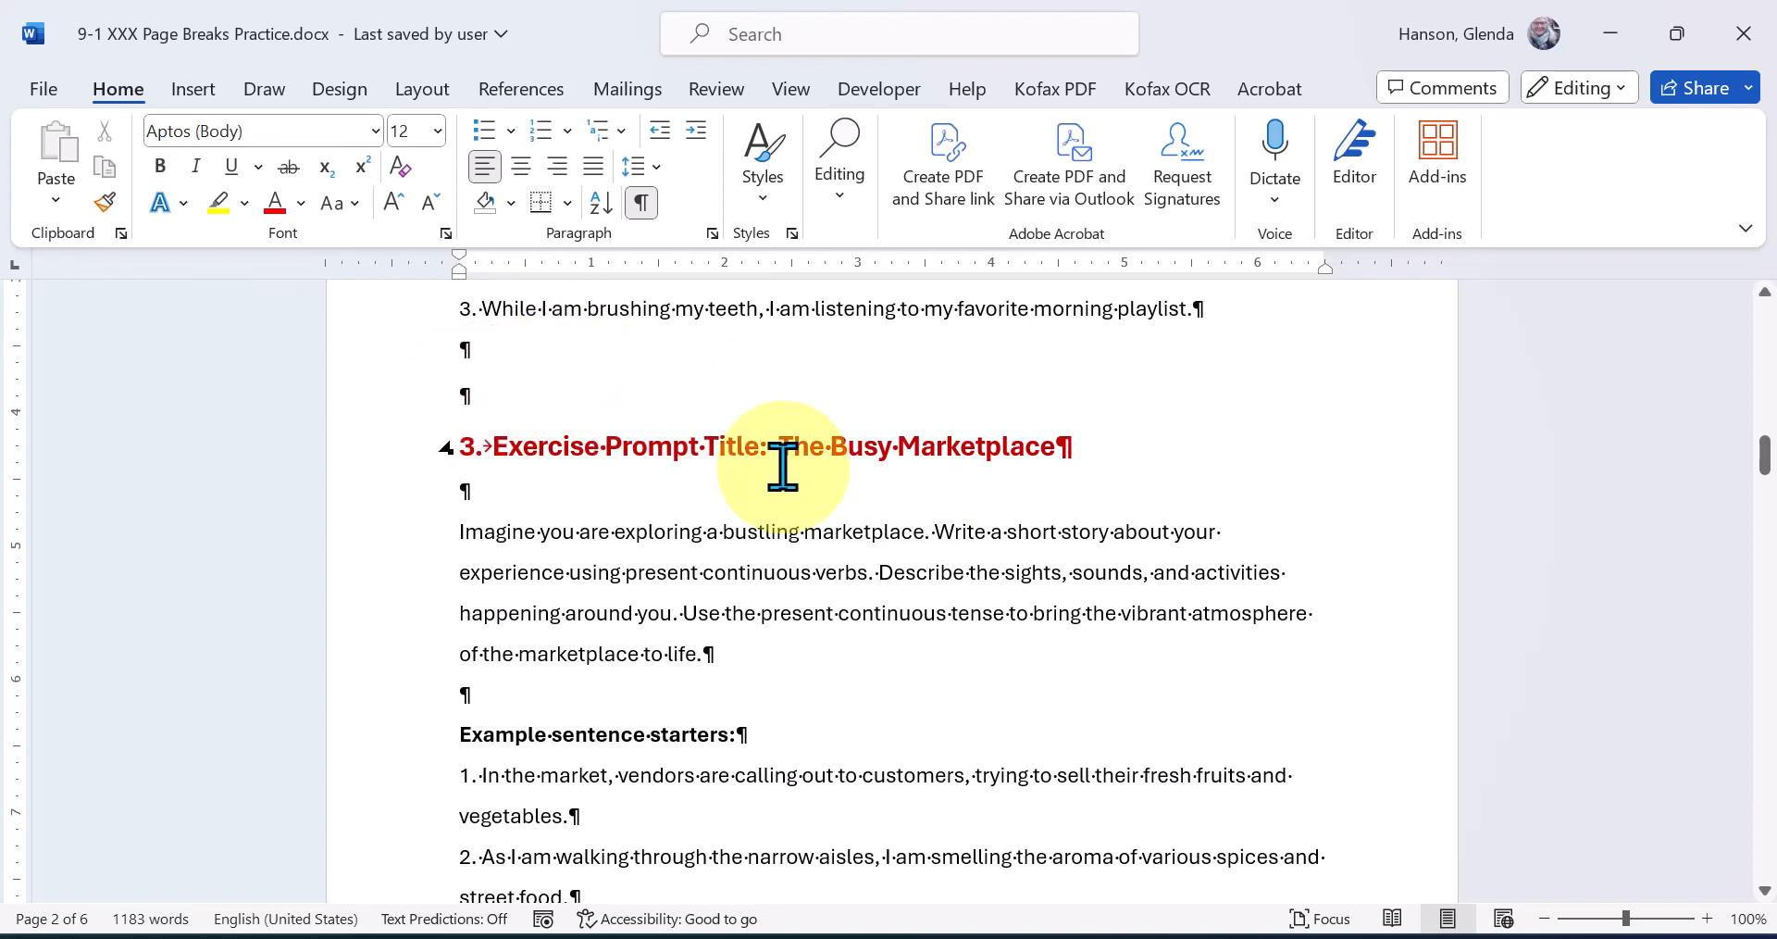
key(ctrl+Return)
key(Delete)
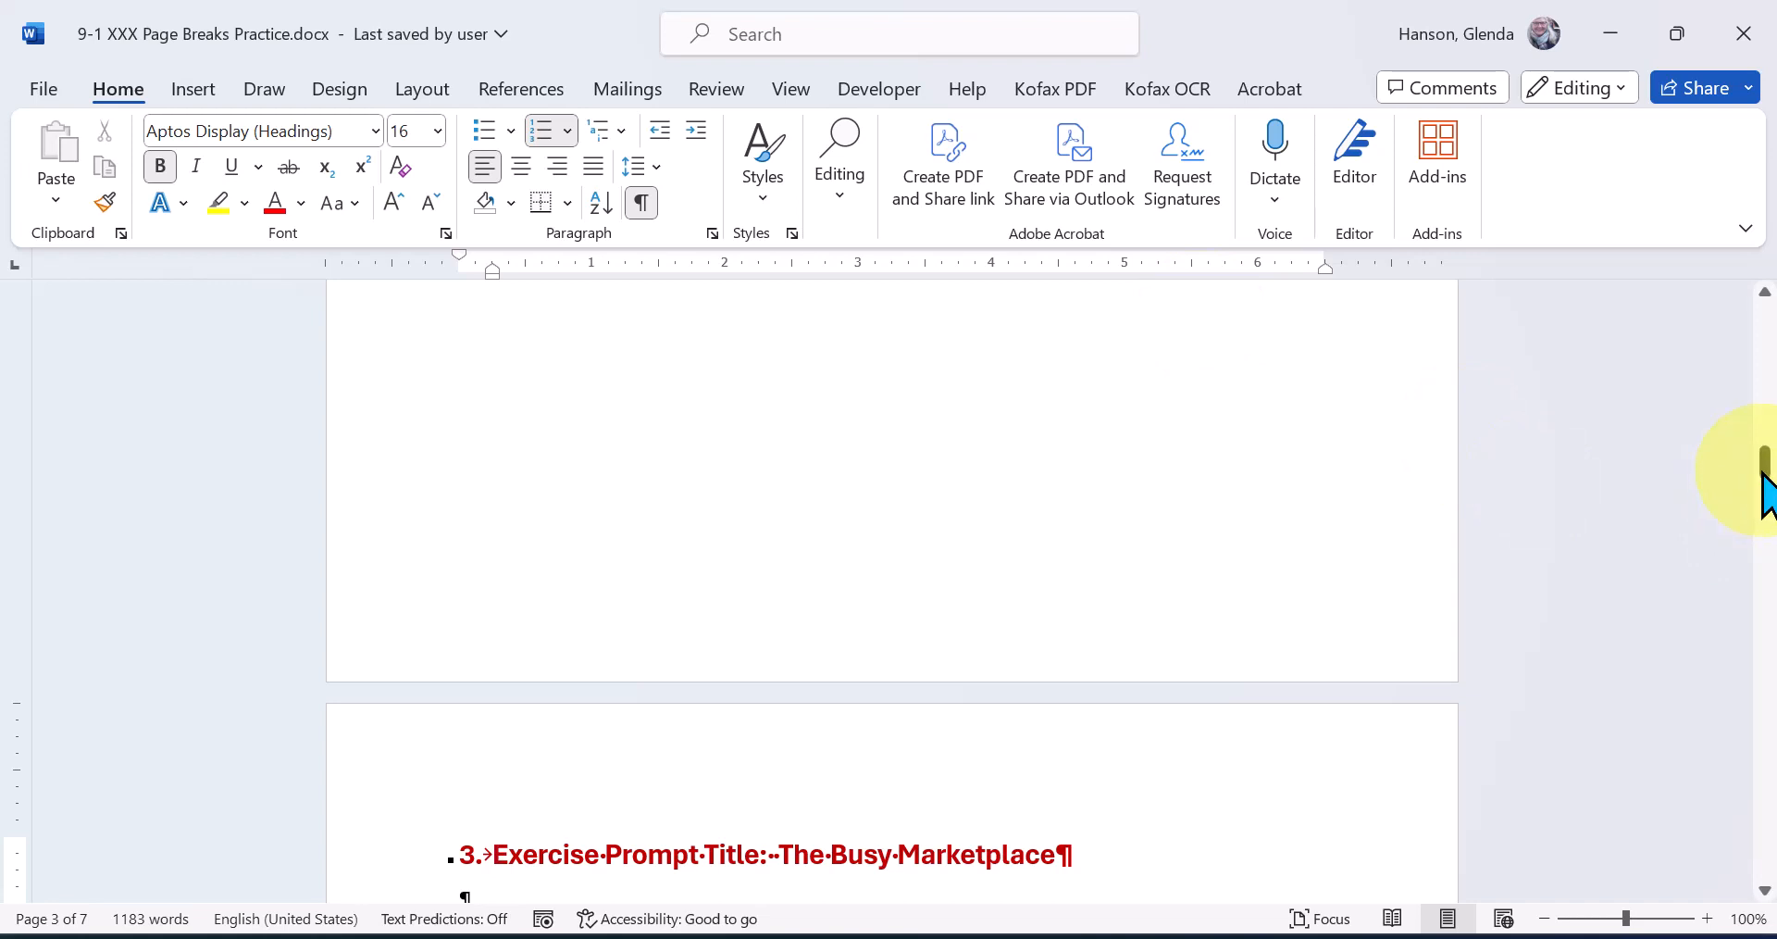
Insert a page break before the A Safe Workday heading and delete the leftover empty paragraph above it
drag(1763, 468, 1762, 511)
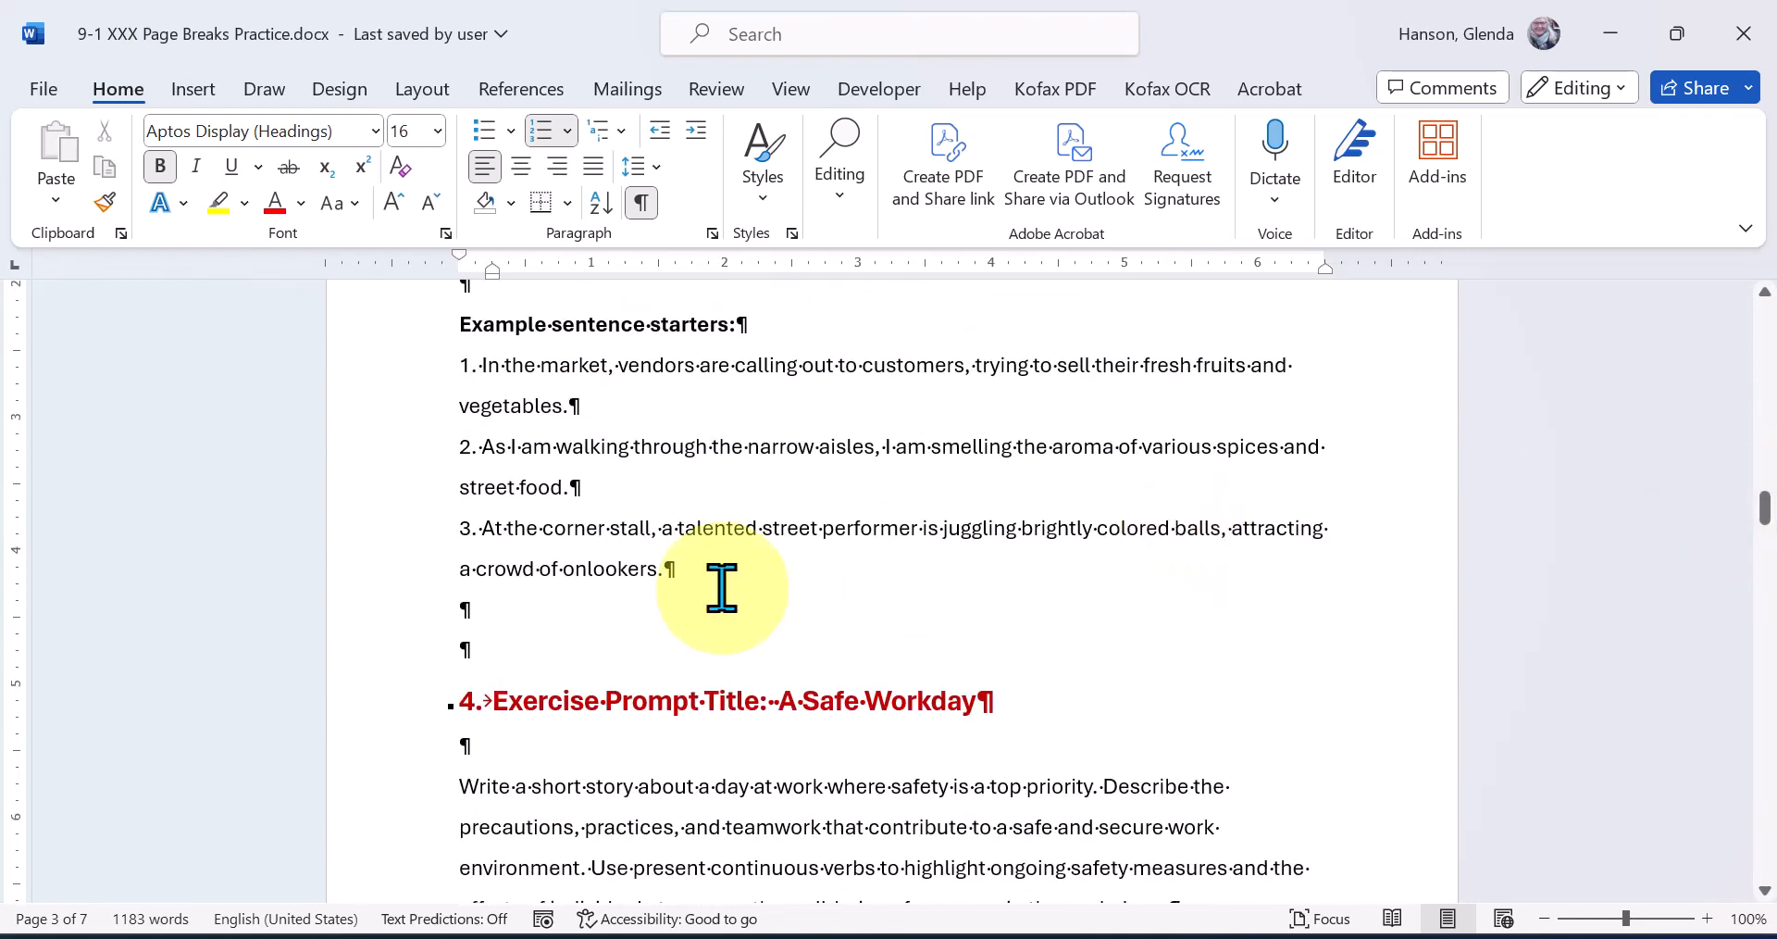
click(553, 637)
key(ctrl+Return)
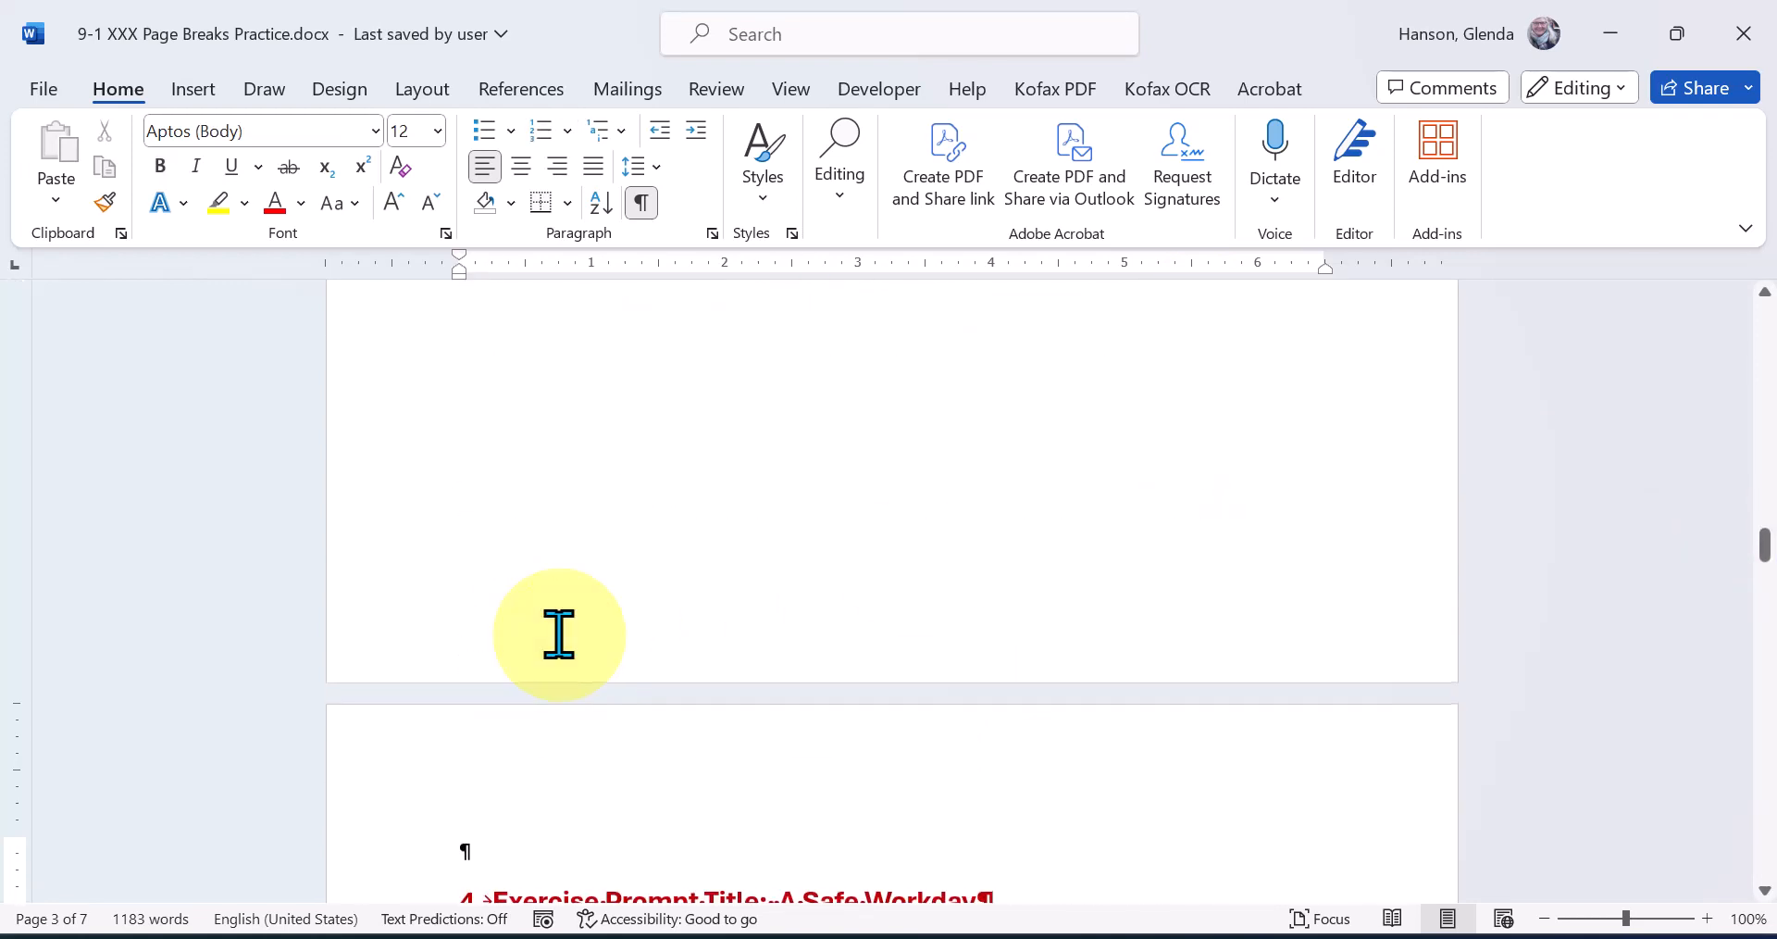
key(Delete)
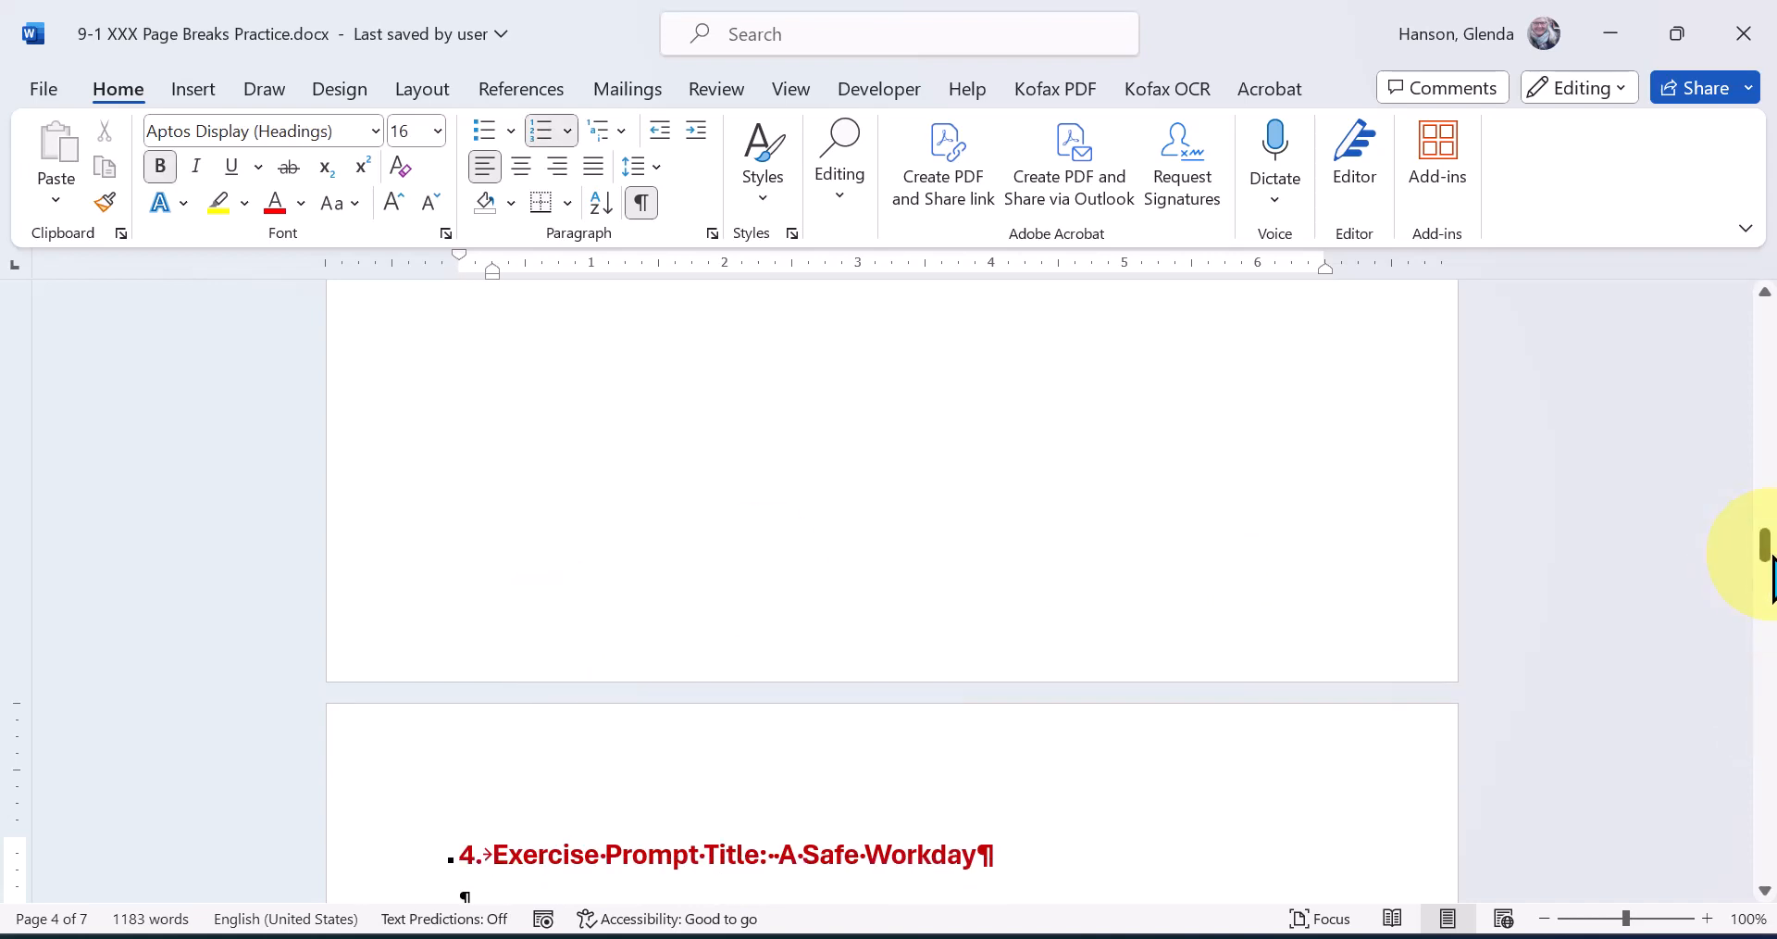
Open the print preview and go back through the pages to page 1 to check the exercise layout
drag(1766, 553, 1765, 559)
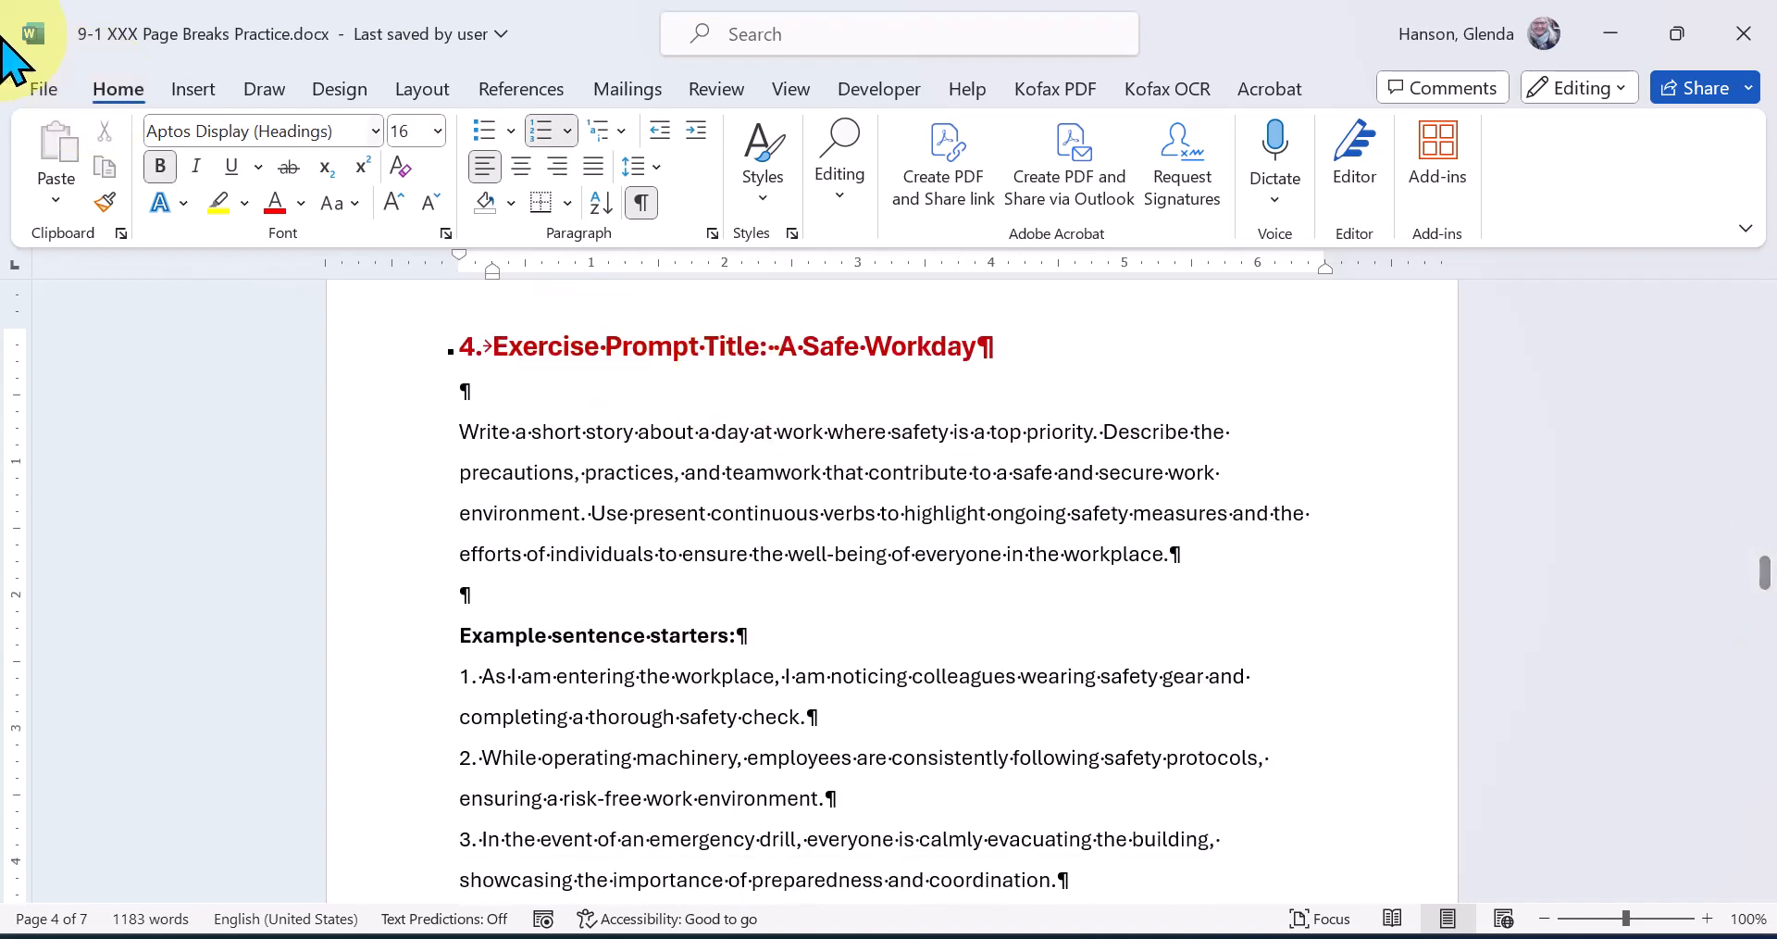
click(42, 91)
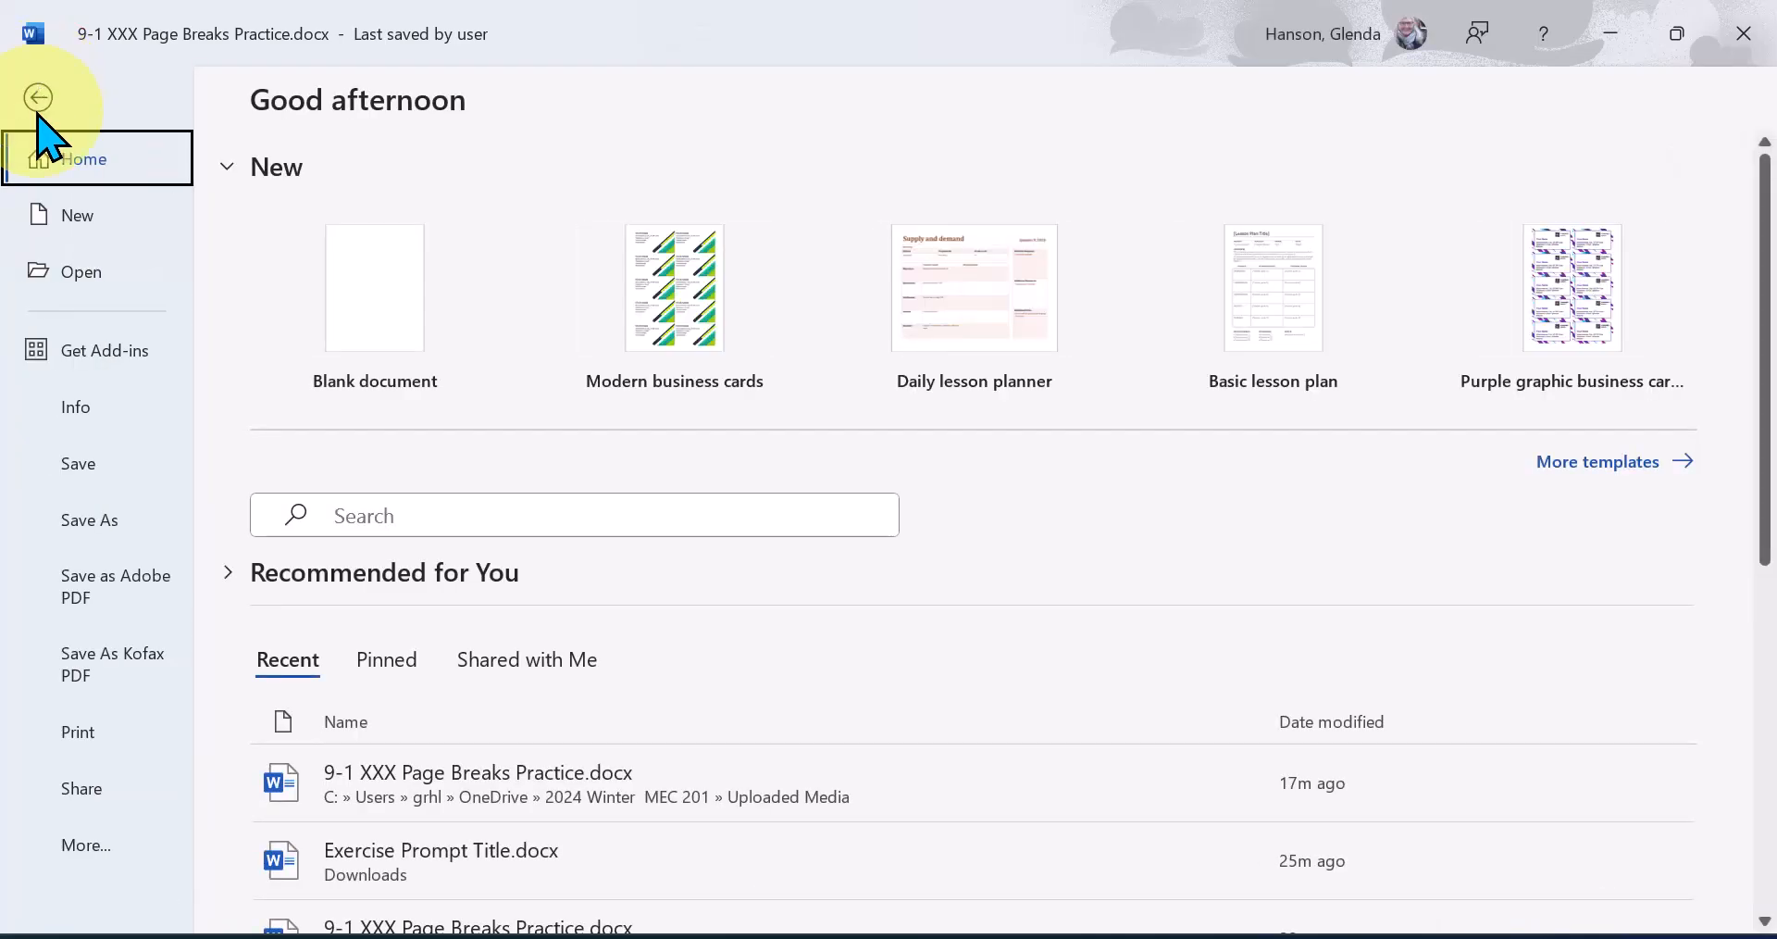
click(86, 733)
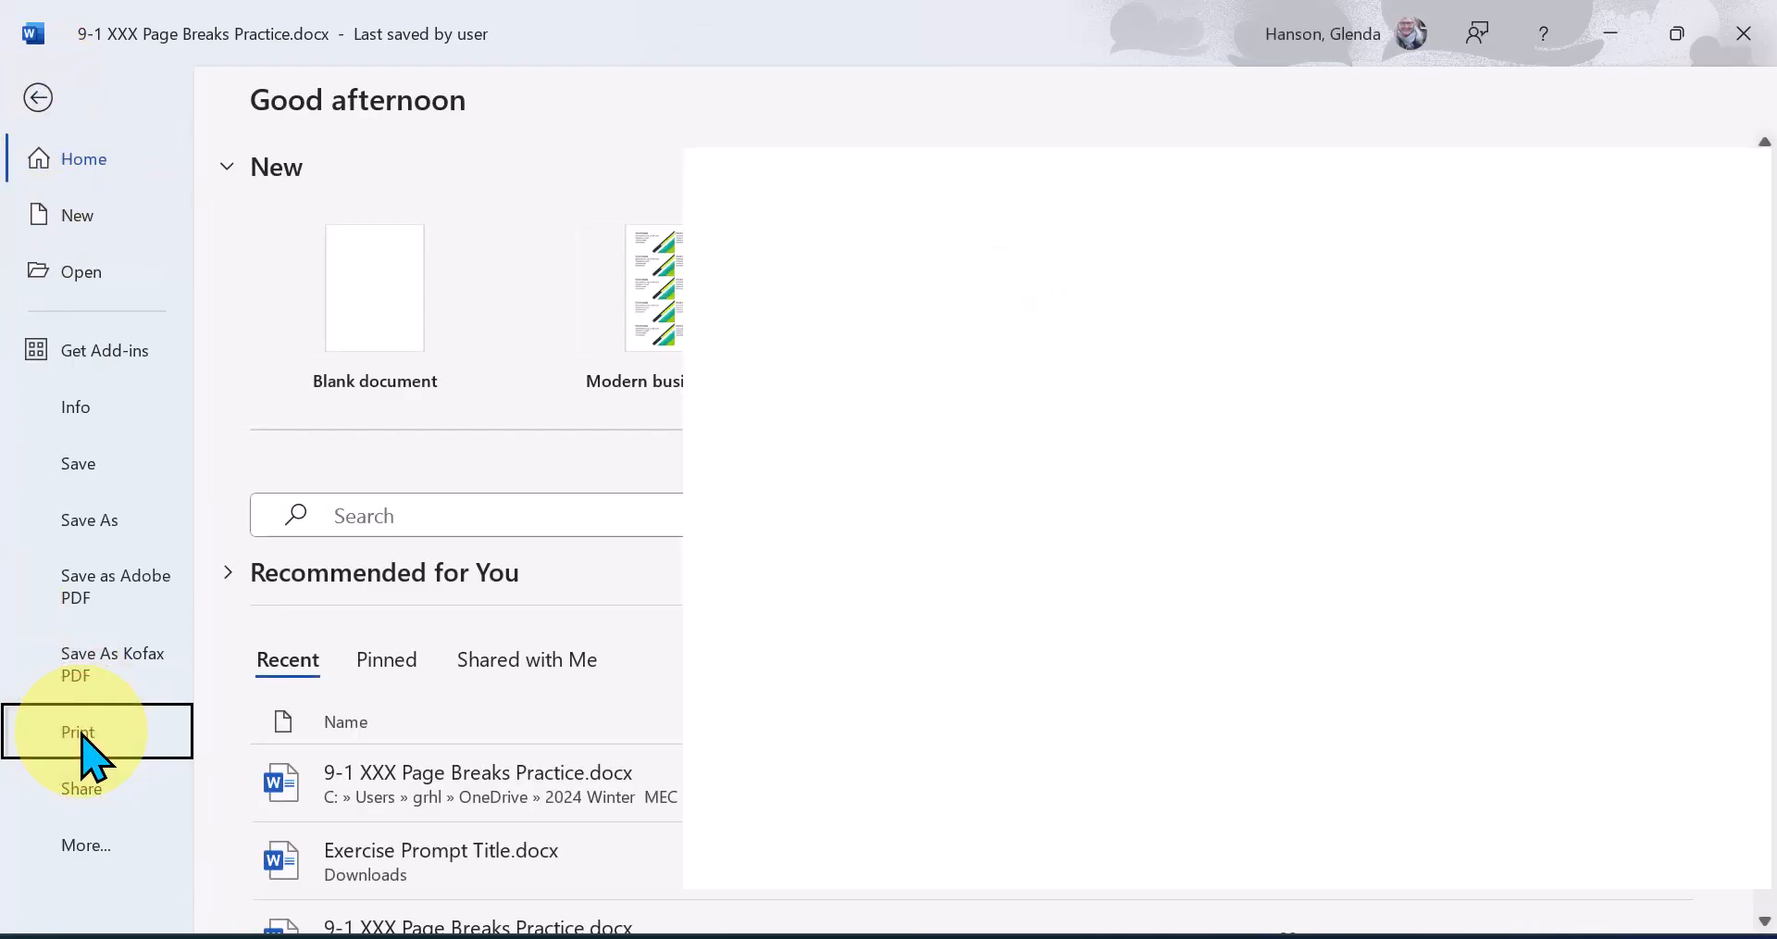
click(805, 874)
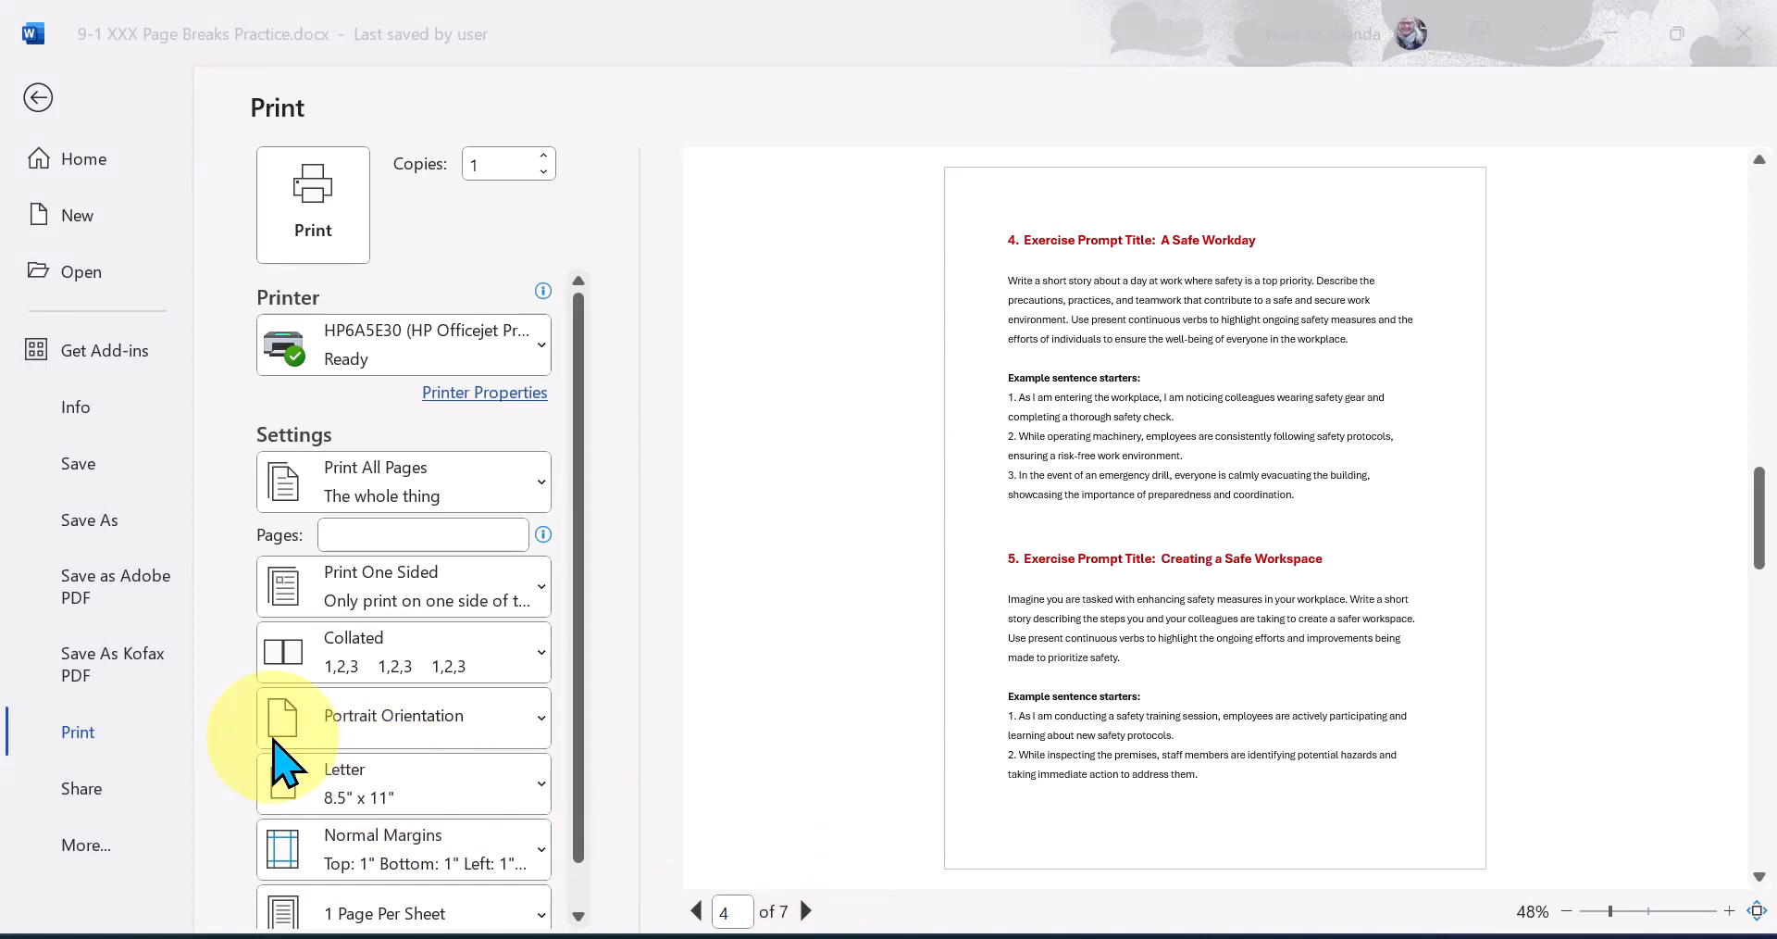
click(696, 911)
click(696, 911)
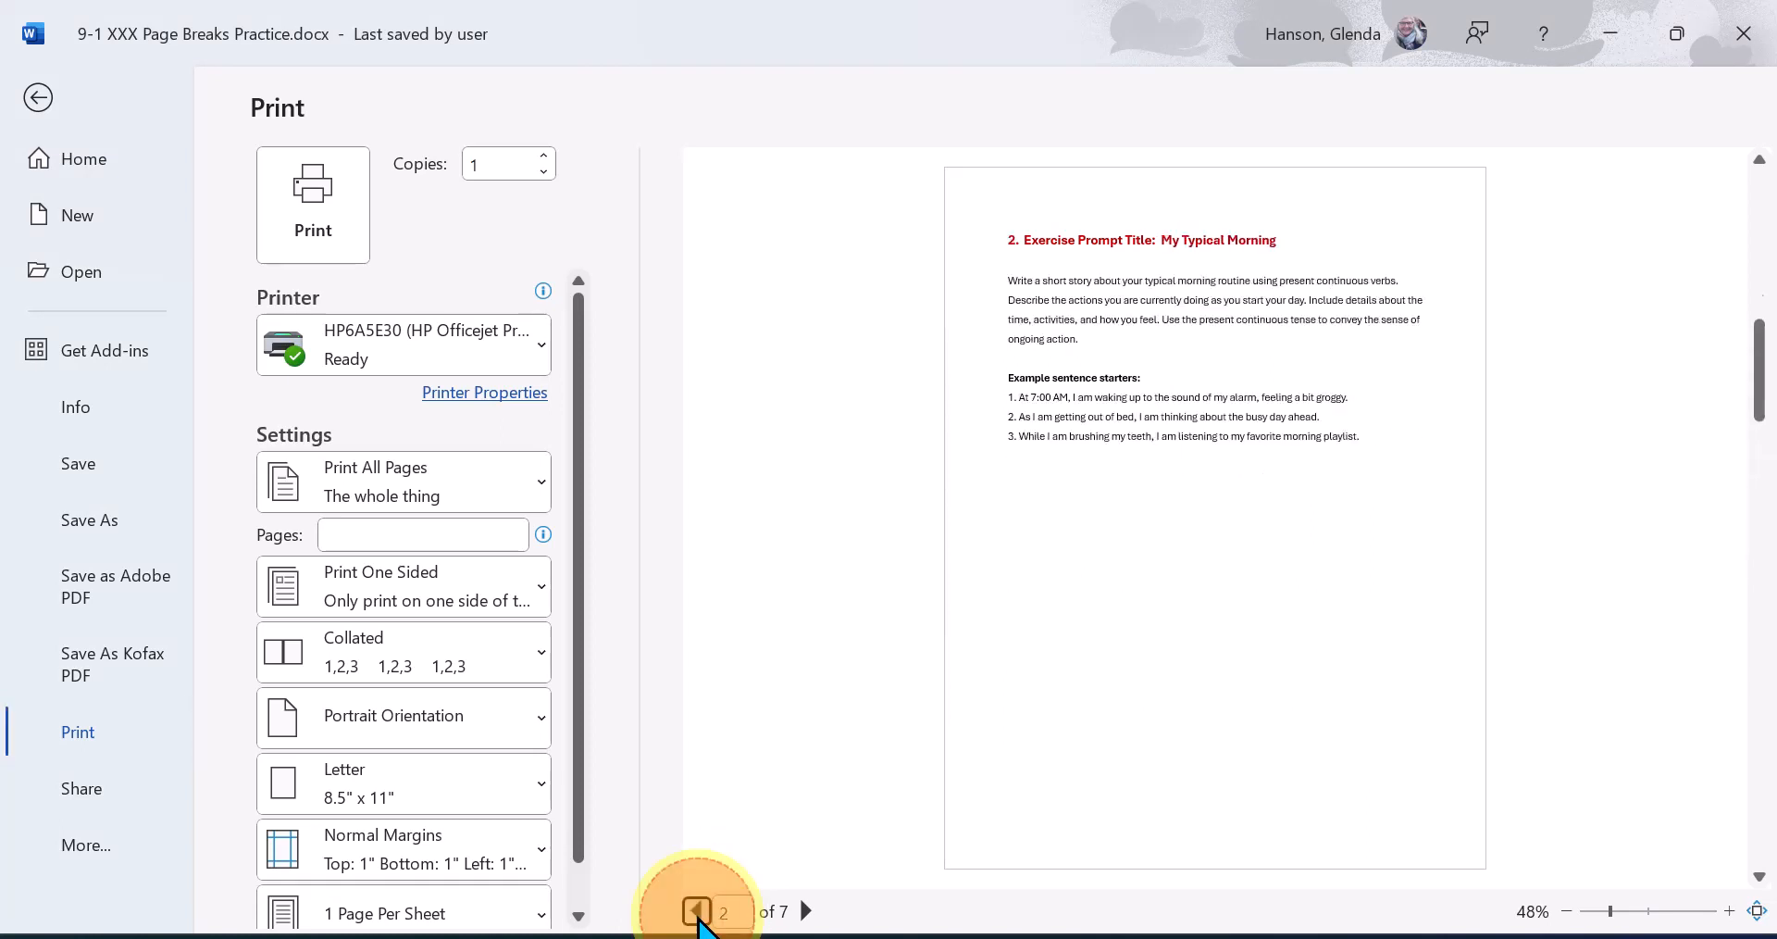
click(696, 911)
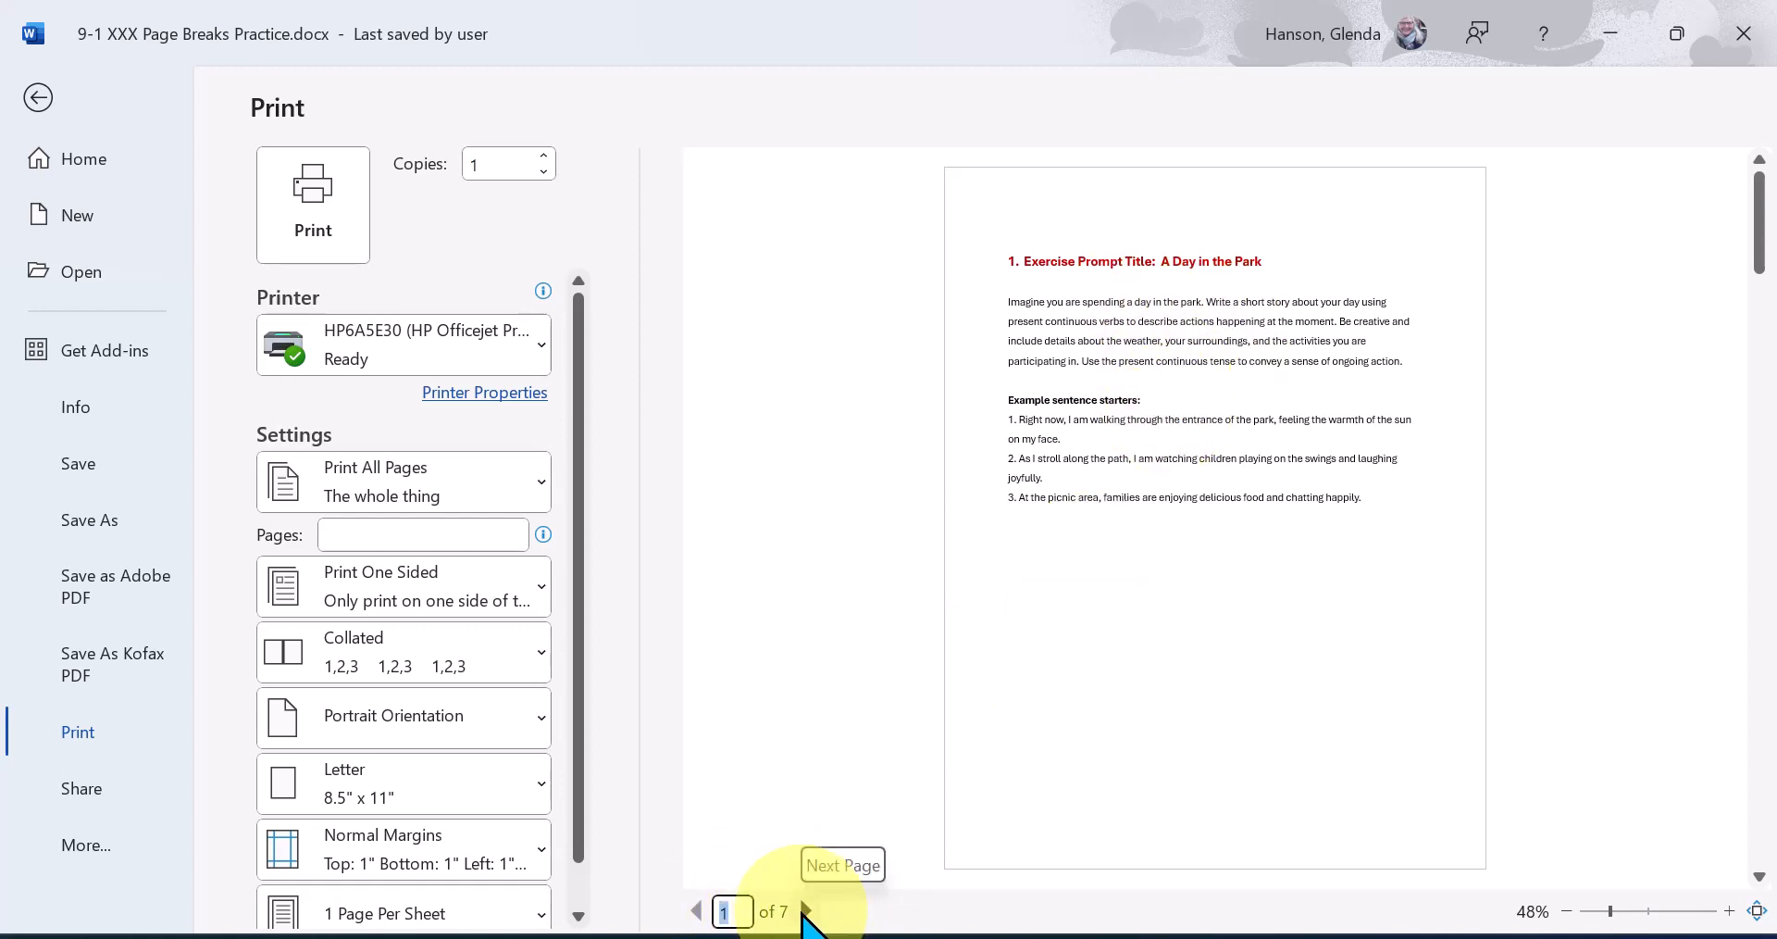
Page forward through the print preview to the last page, checking where each exercise starts and splits
click(804, 912)
click(805, 912)
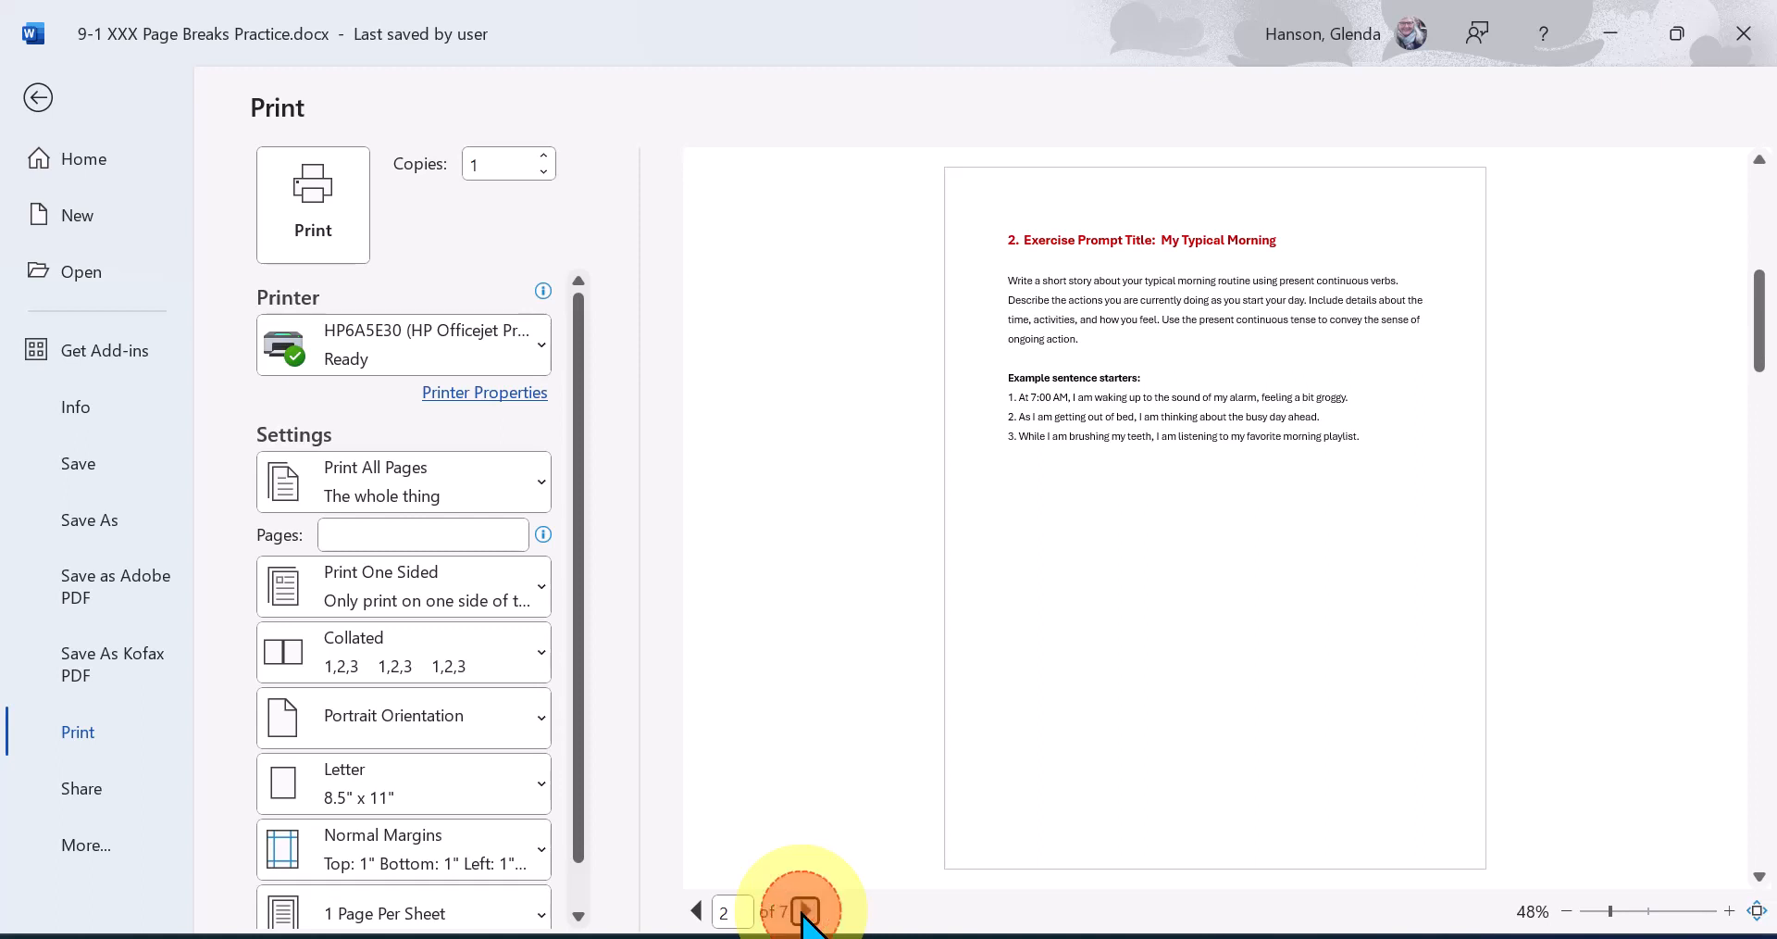
click(804, 912)
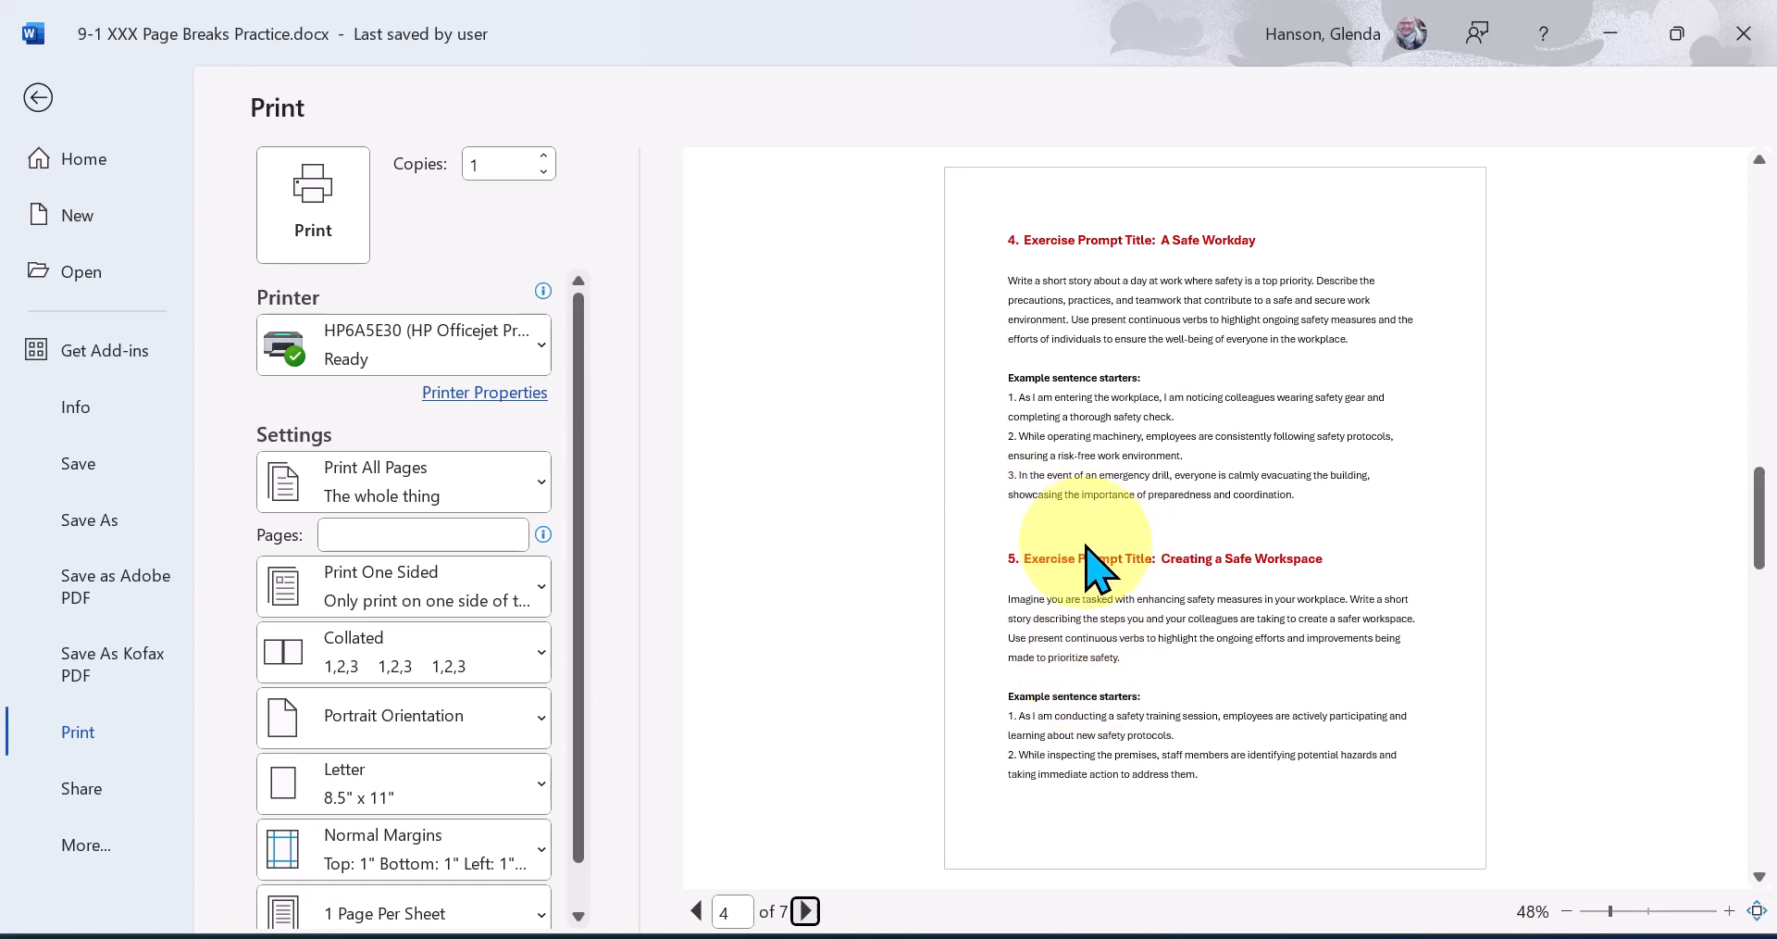
click(804, 912)
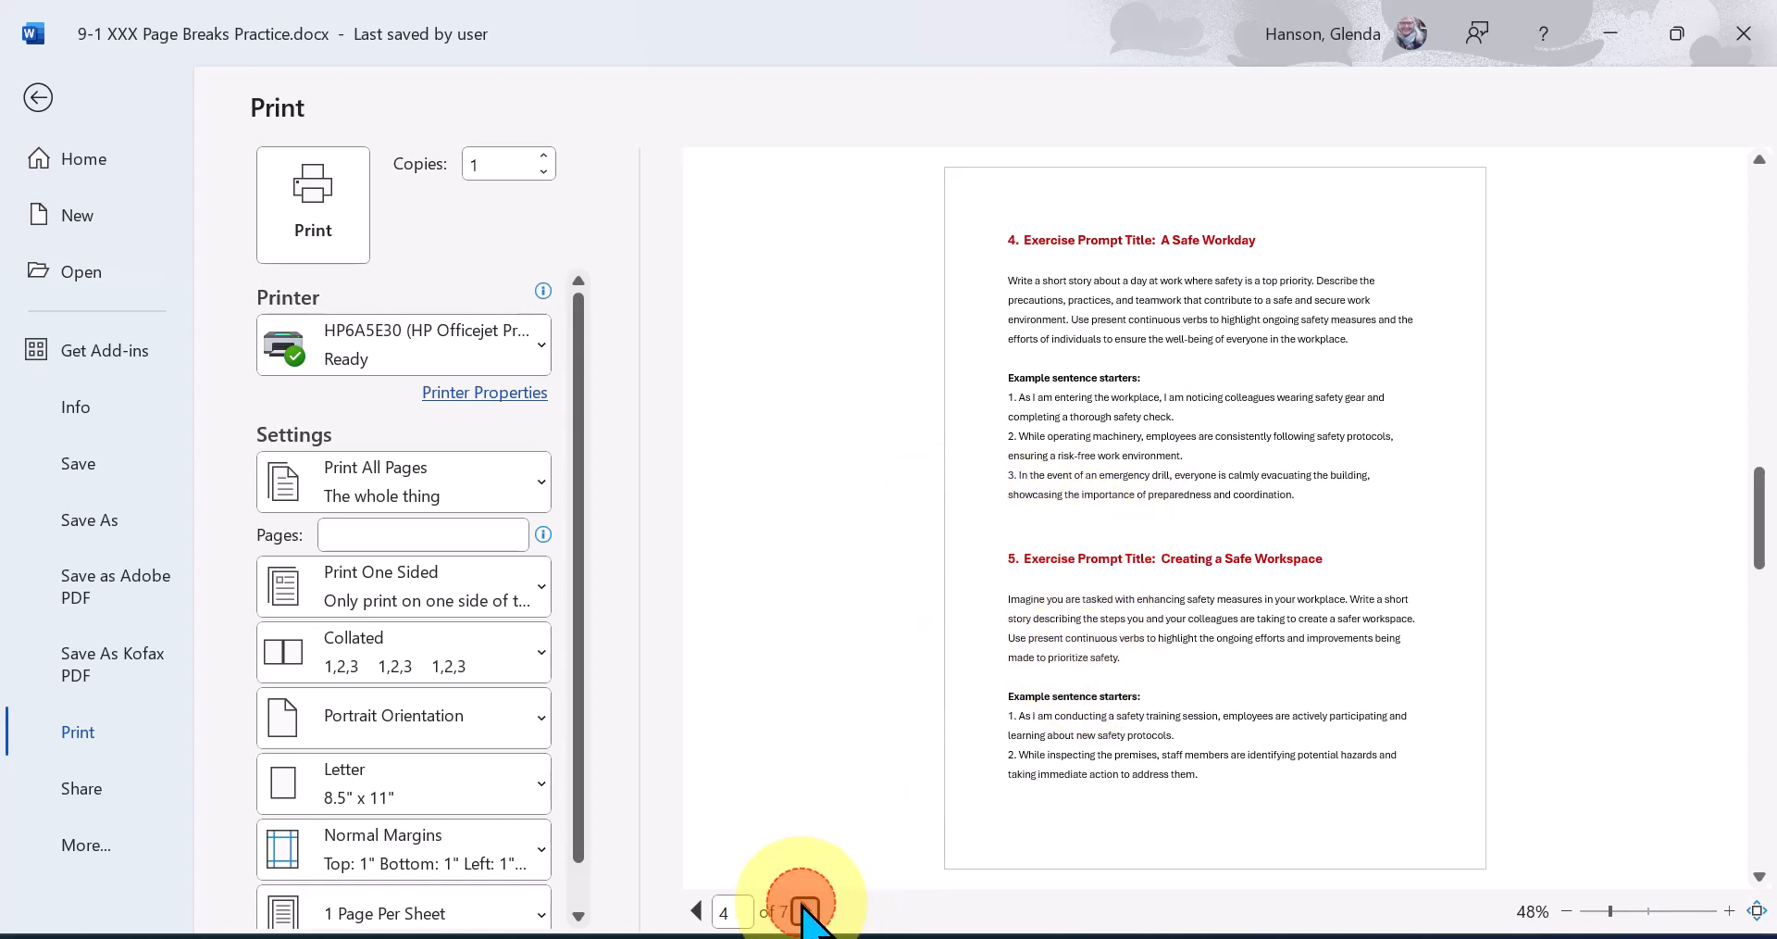
click(805, 912)
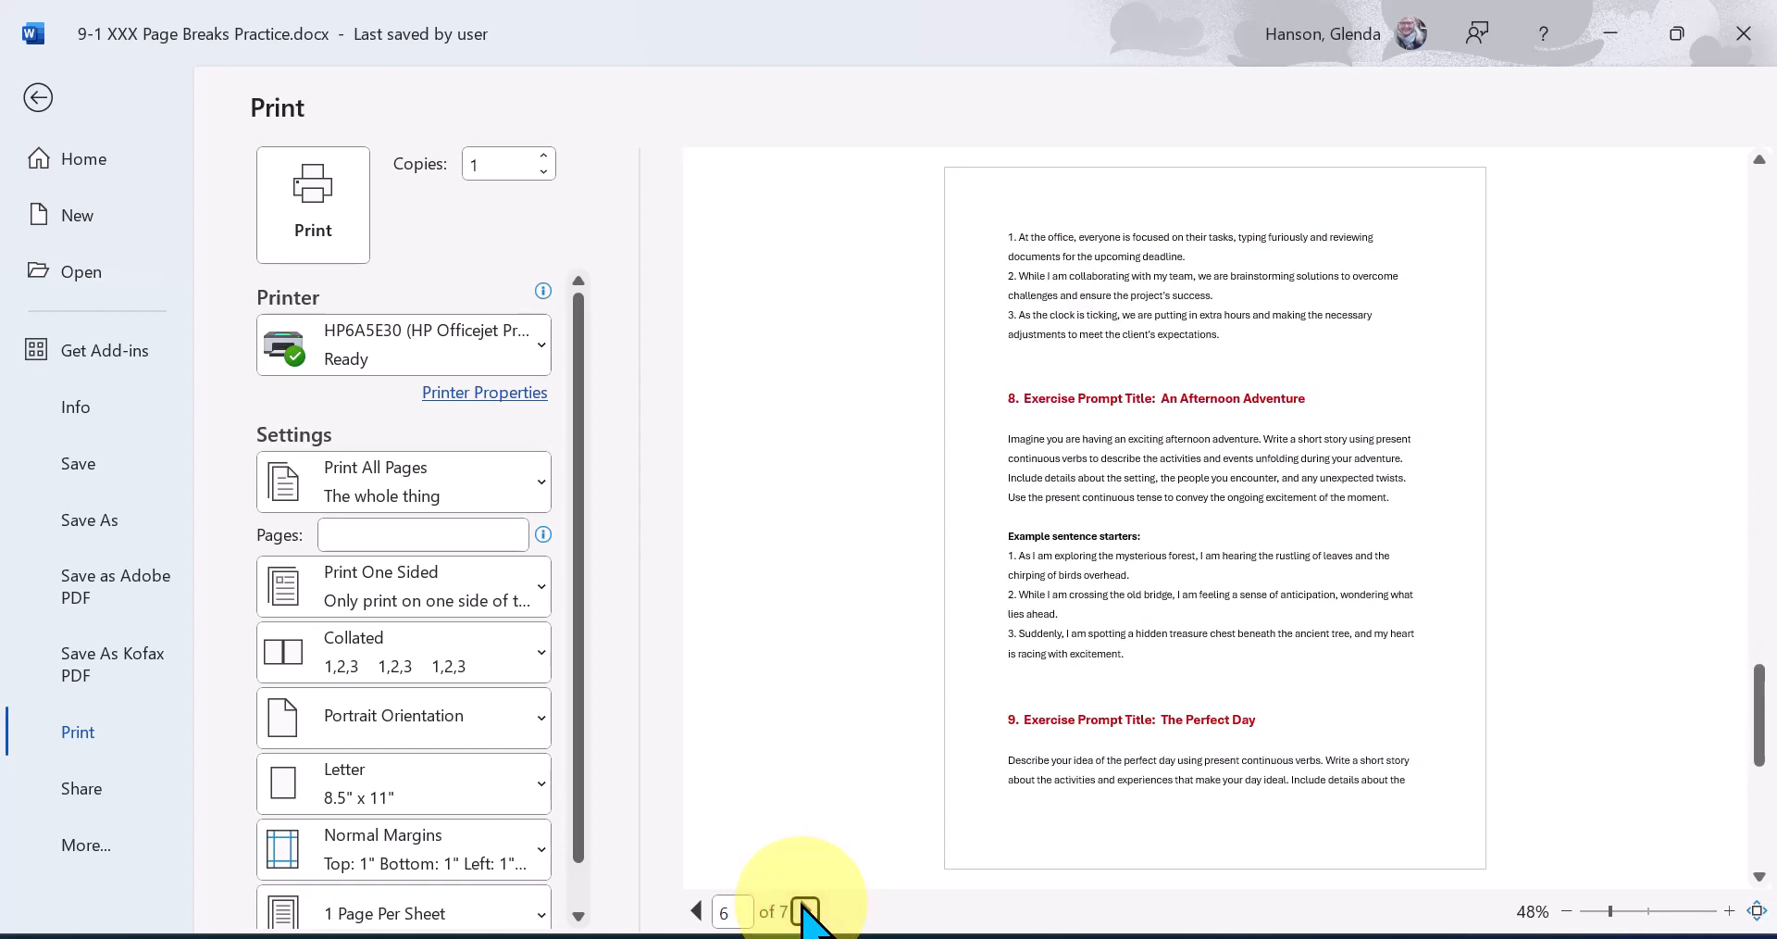
click(804, 912)
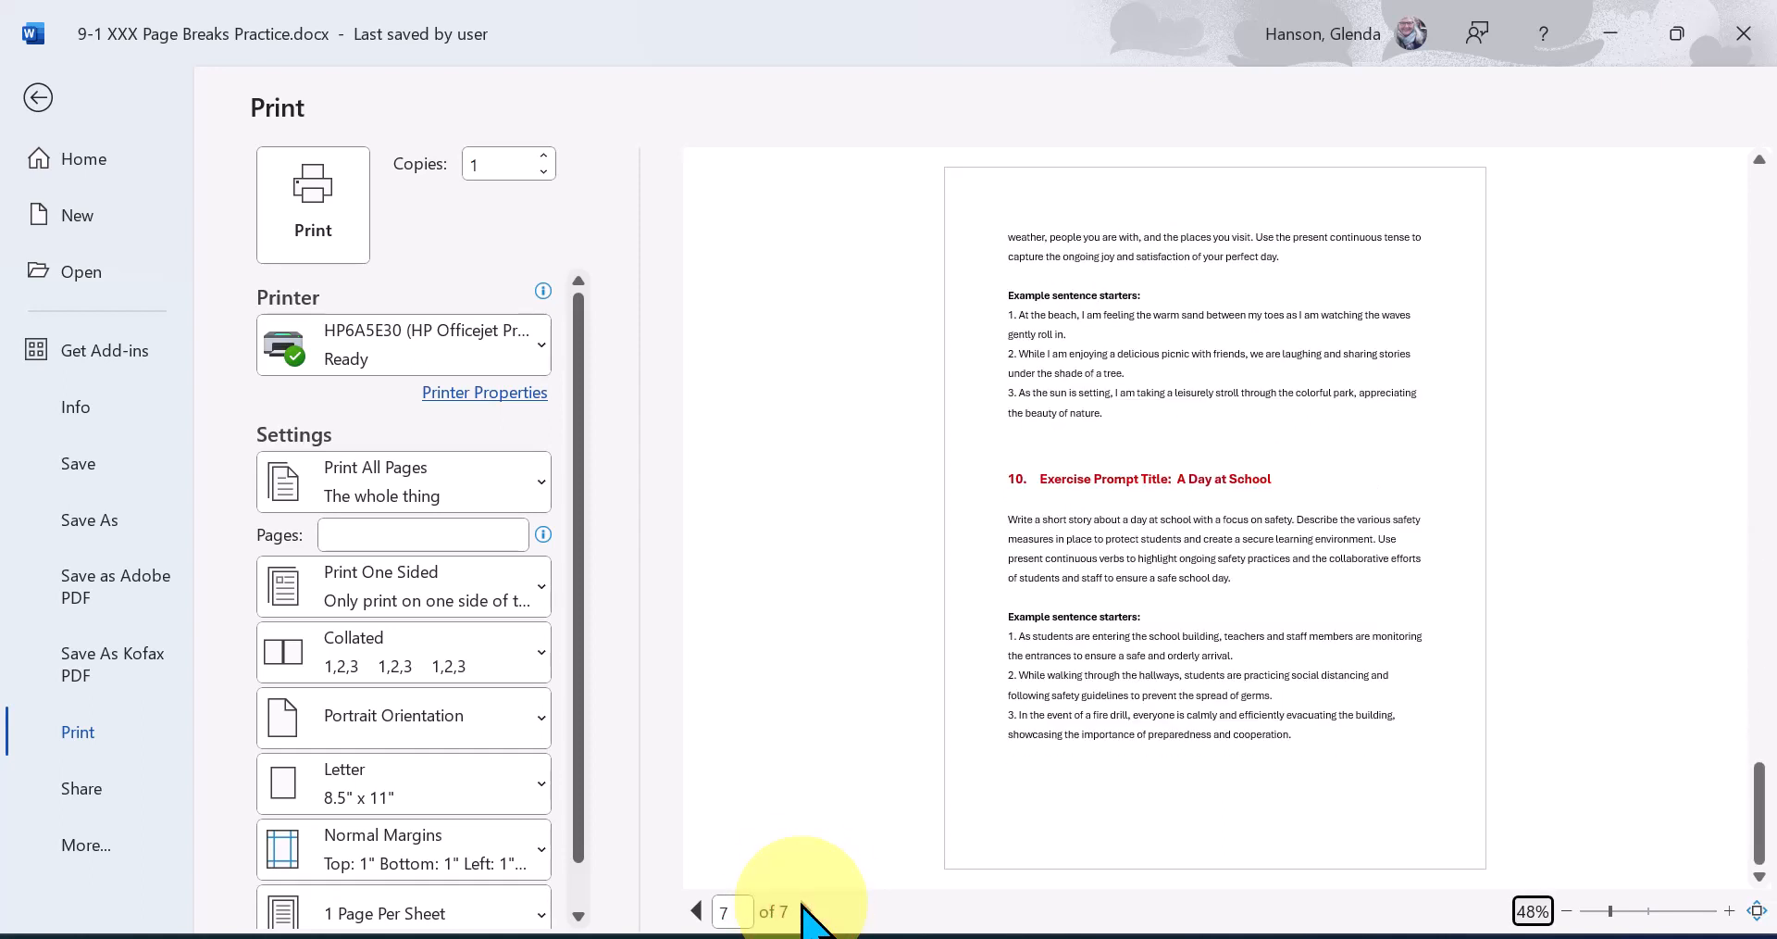
click(803, 907)
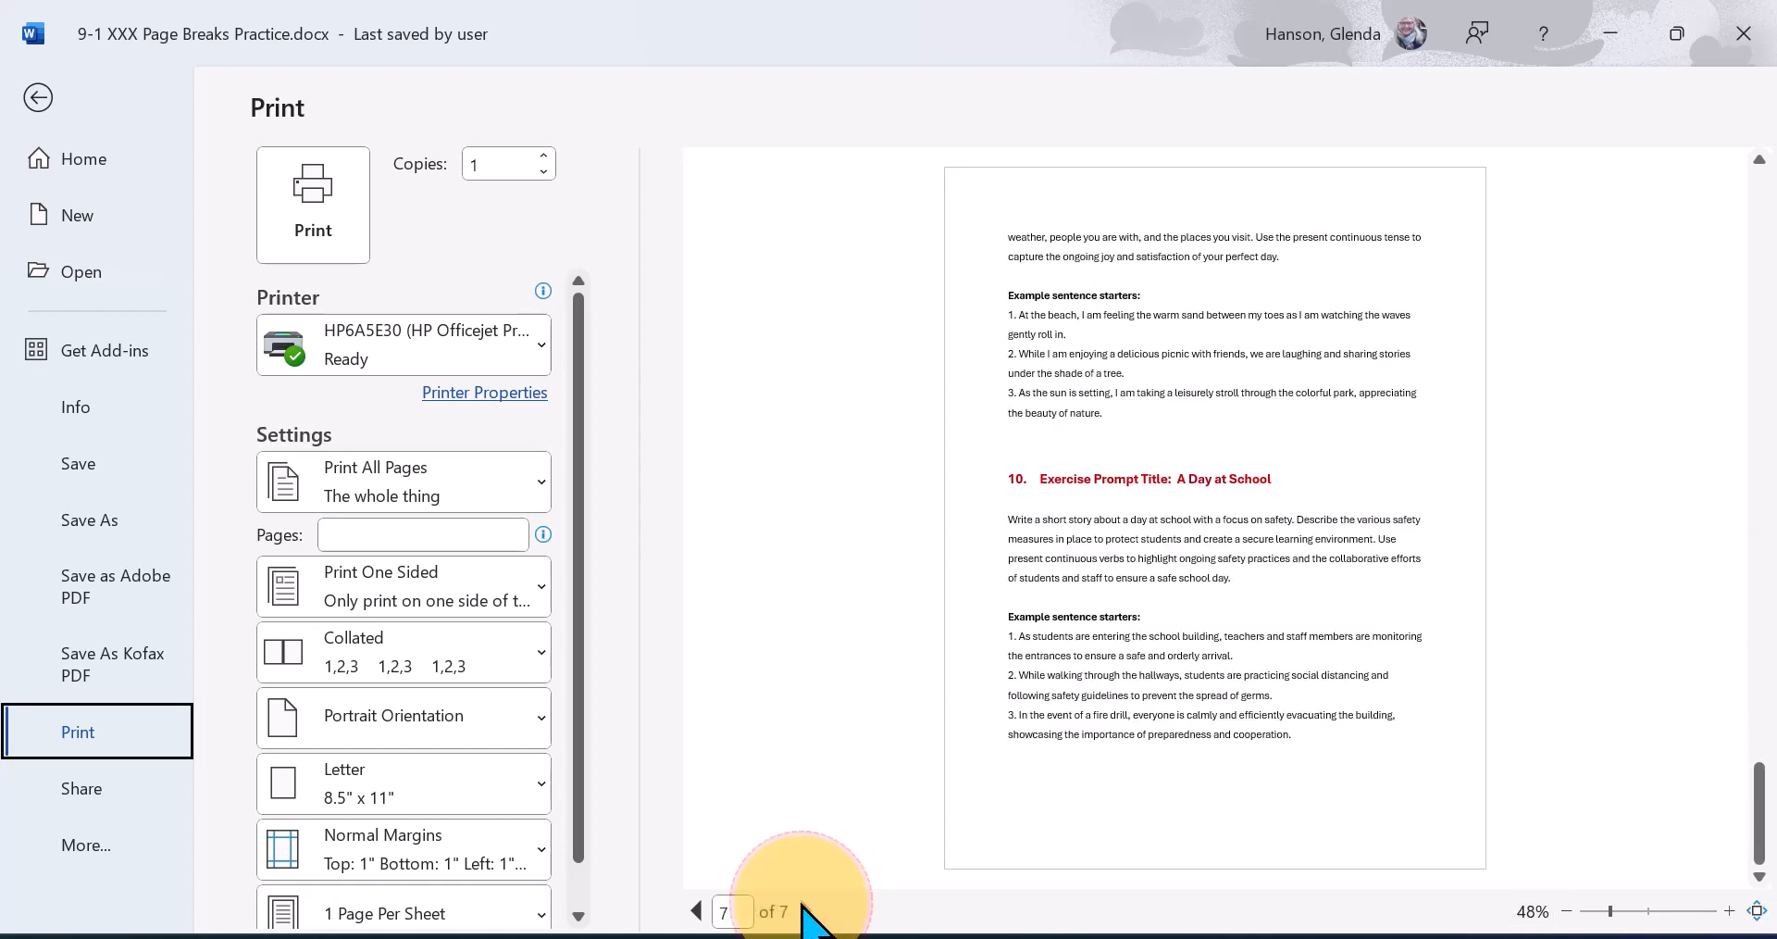
Go back through the print preview to page 2 to review the separated exercises, and return to the document
click(696, 911)
click(696, 911)
click(696, 911)
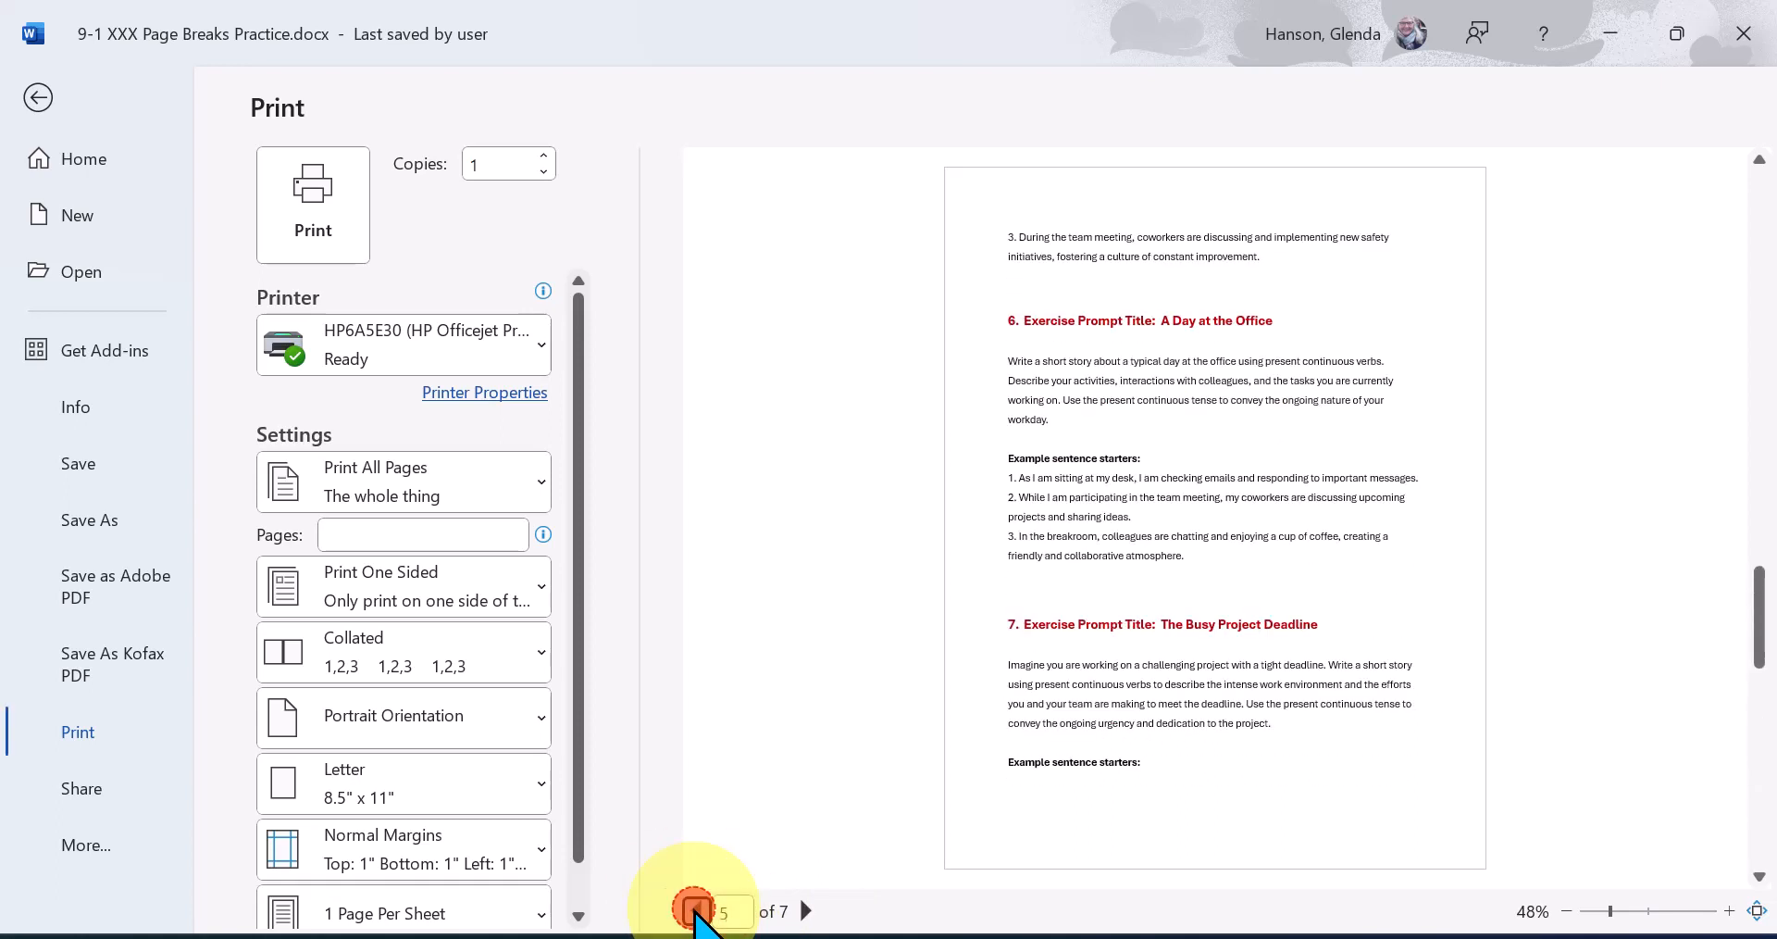
click(696, 911)
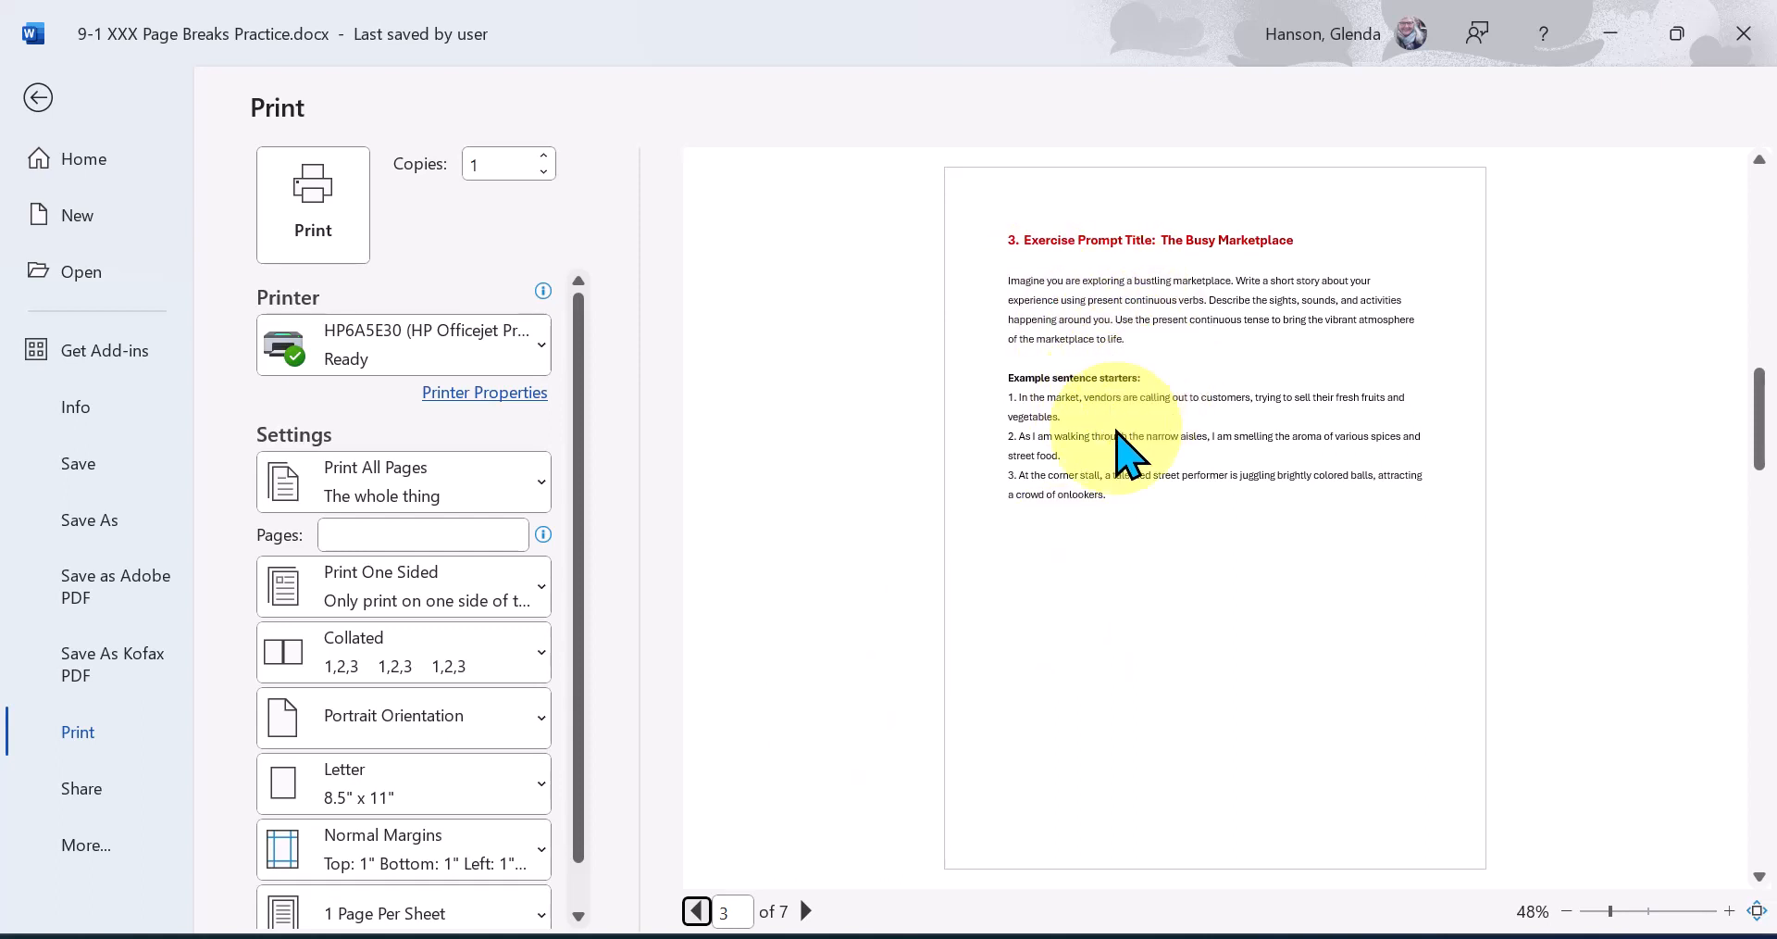
click(697, 911)
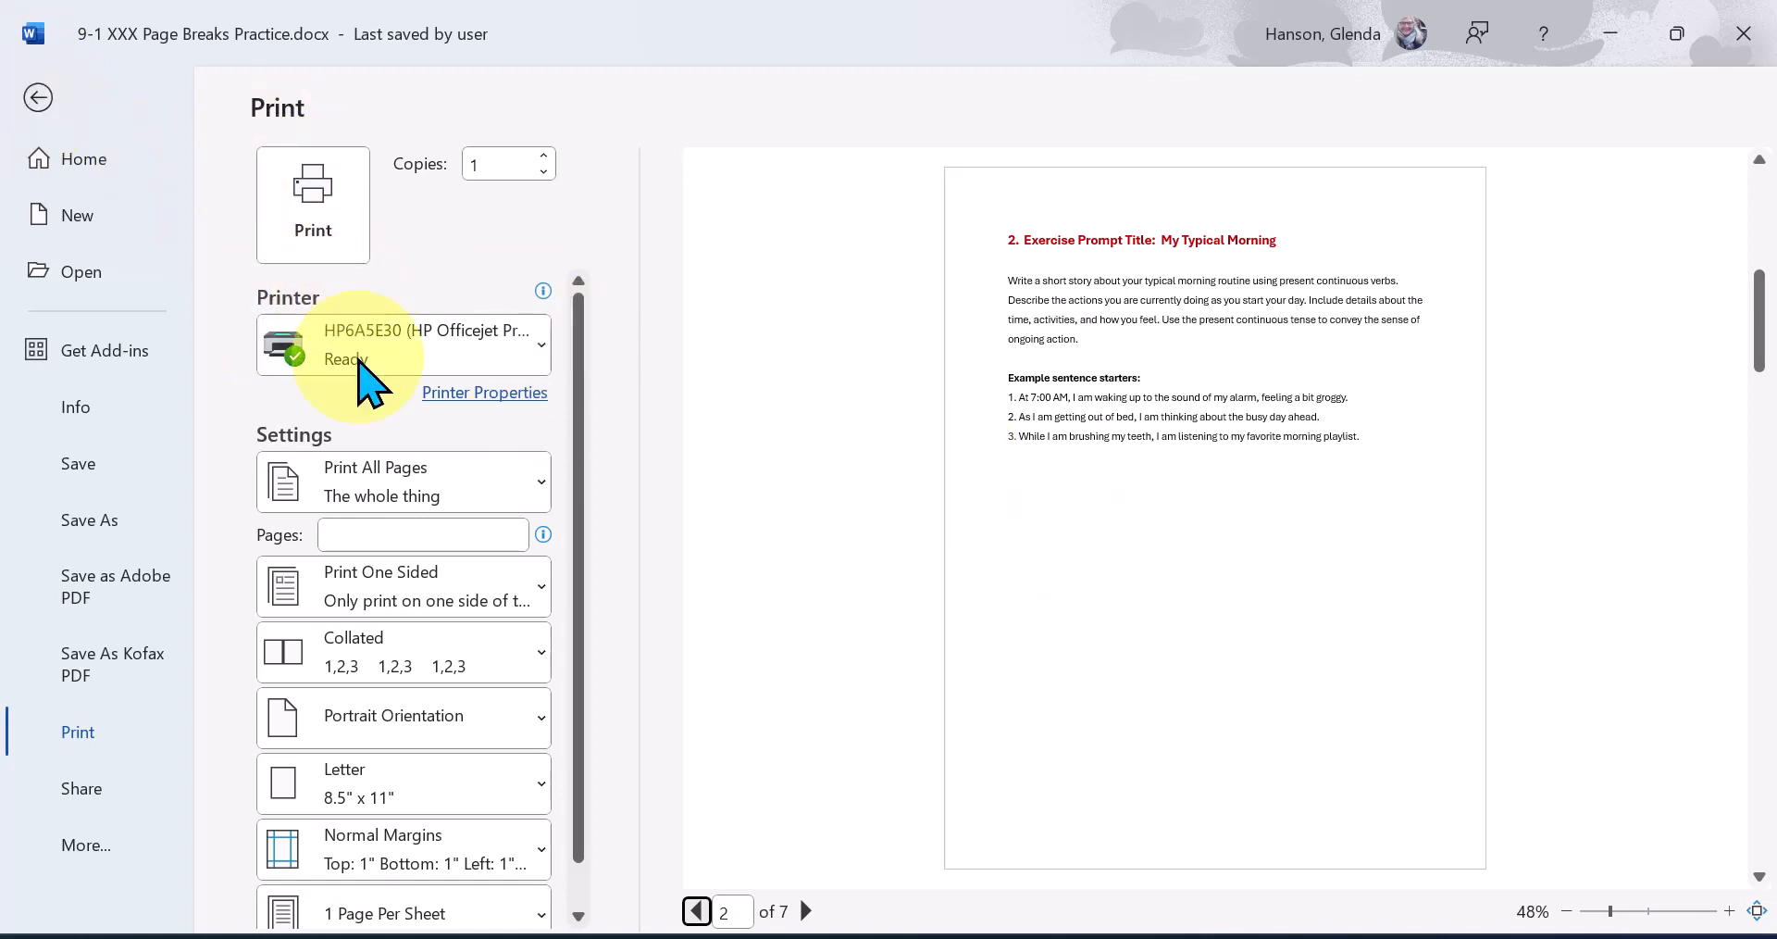
click(49, 108)
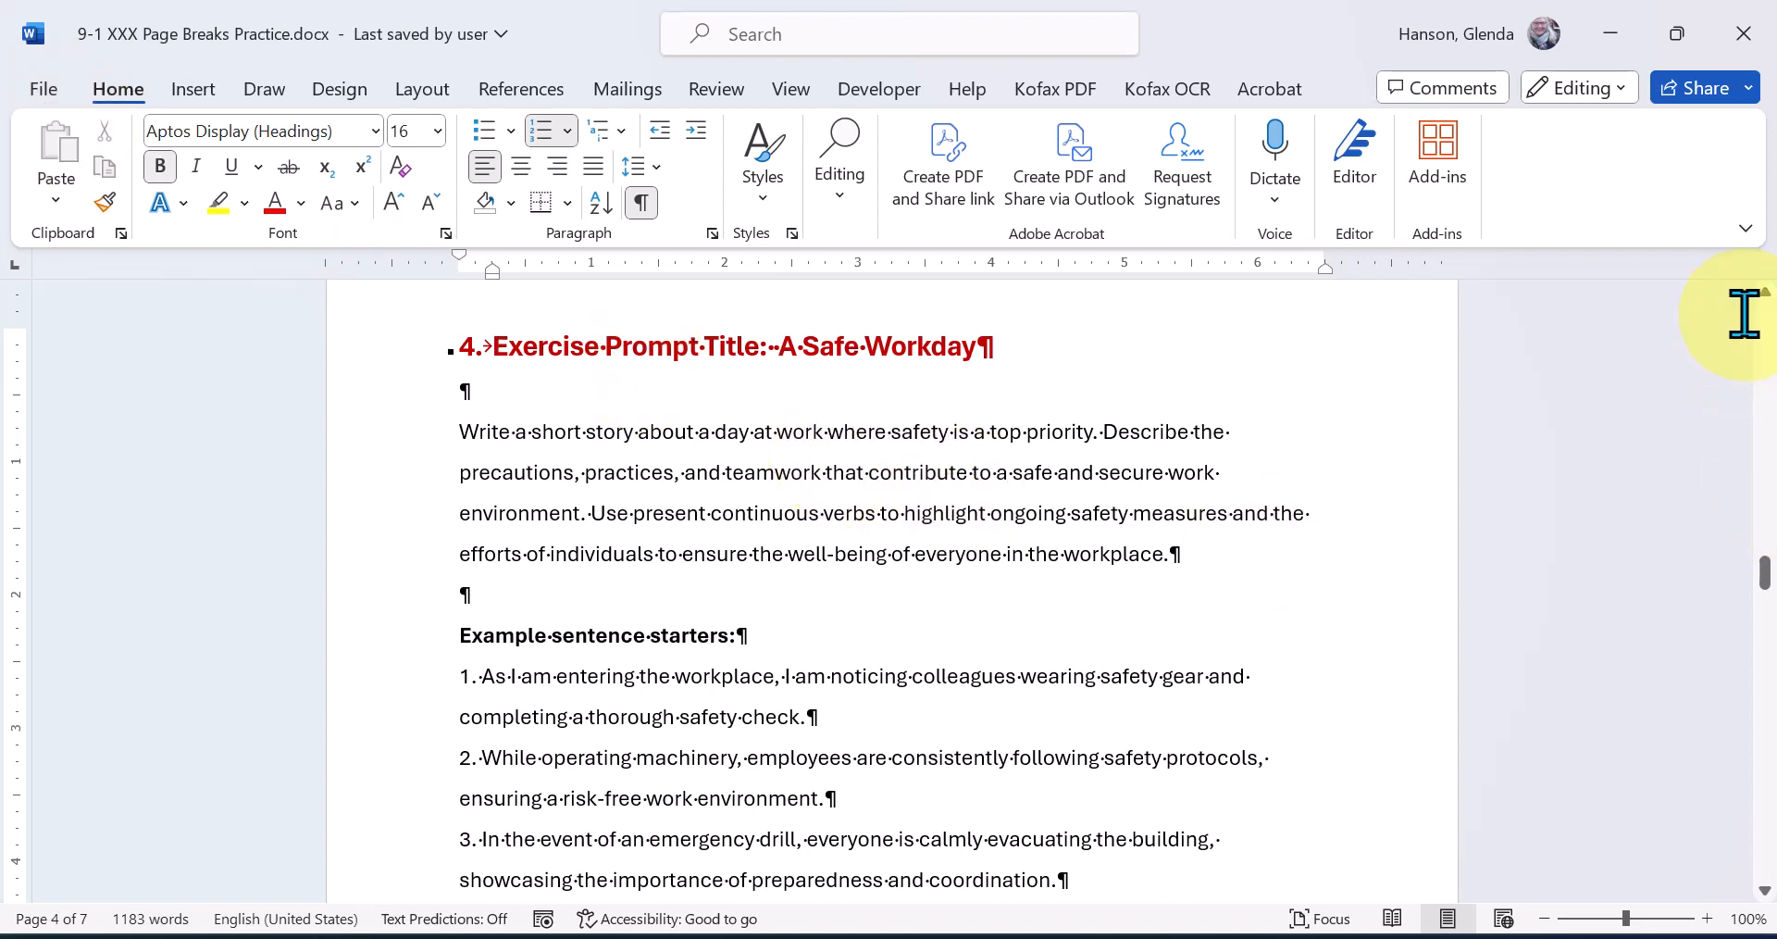
Insert a page break before the Creating a Safe Workspace heading and delete the leftover empty paragraph above it
click(1766, 293)
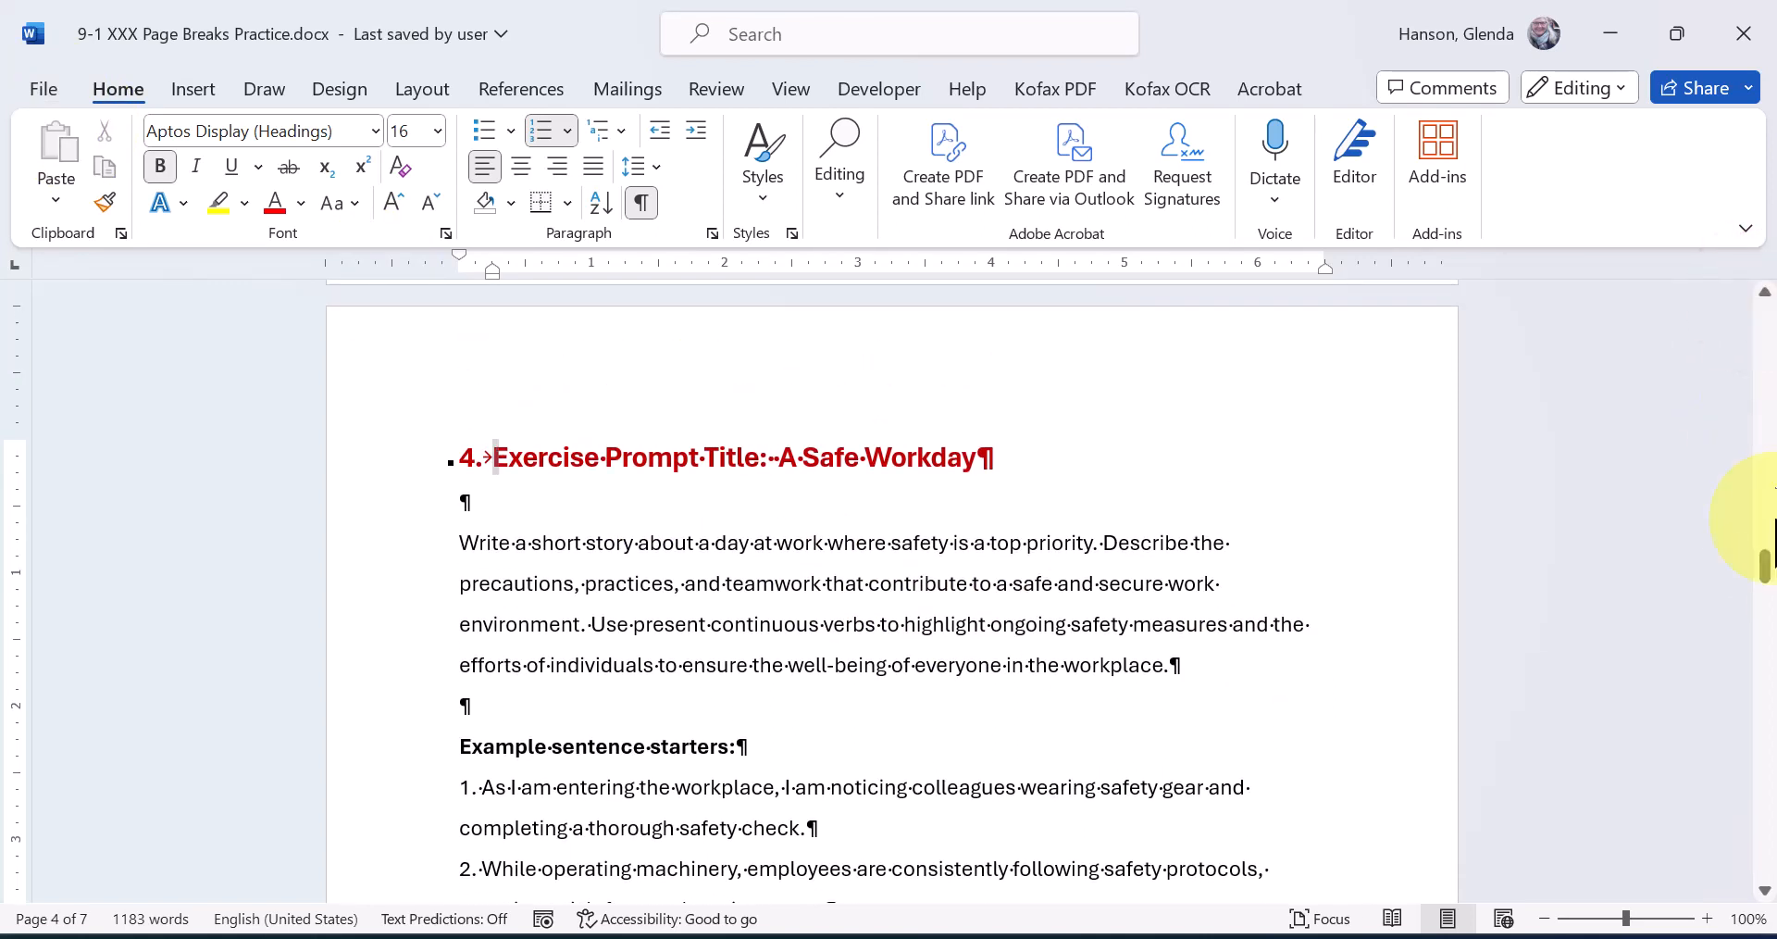
drag(1765, 570, 1765, 606)
click(536, 349)
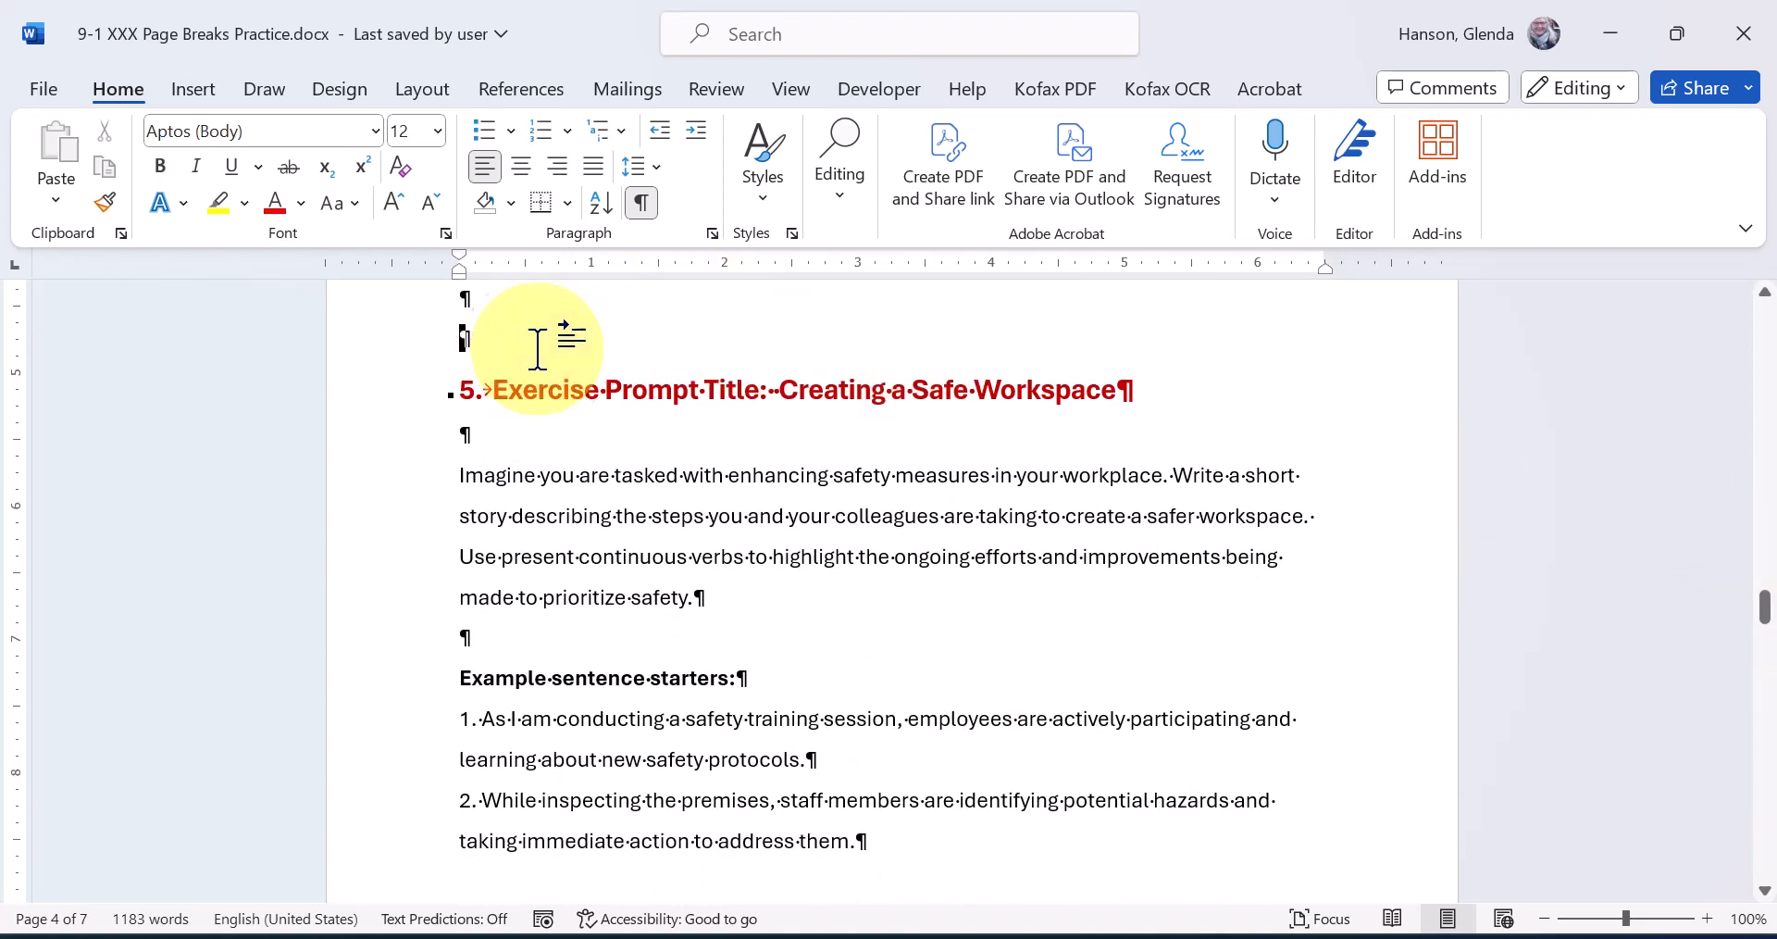
key(ctrl+Return)
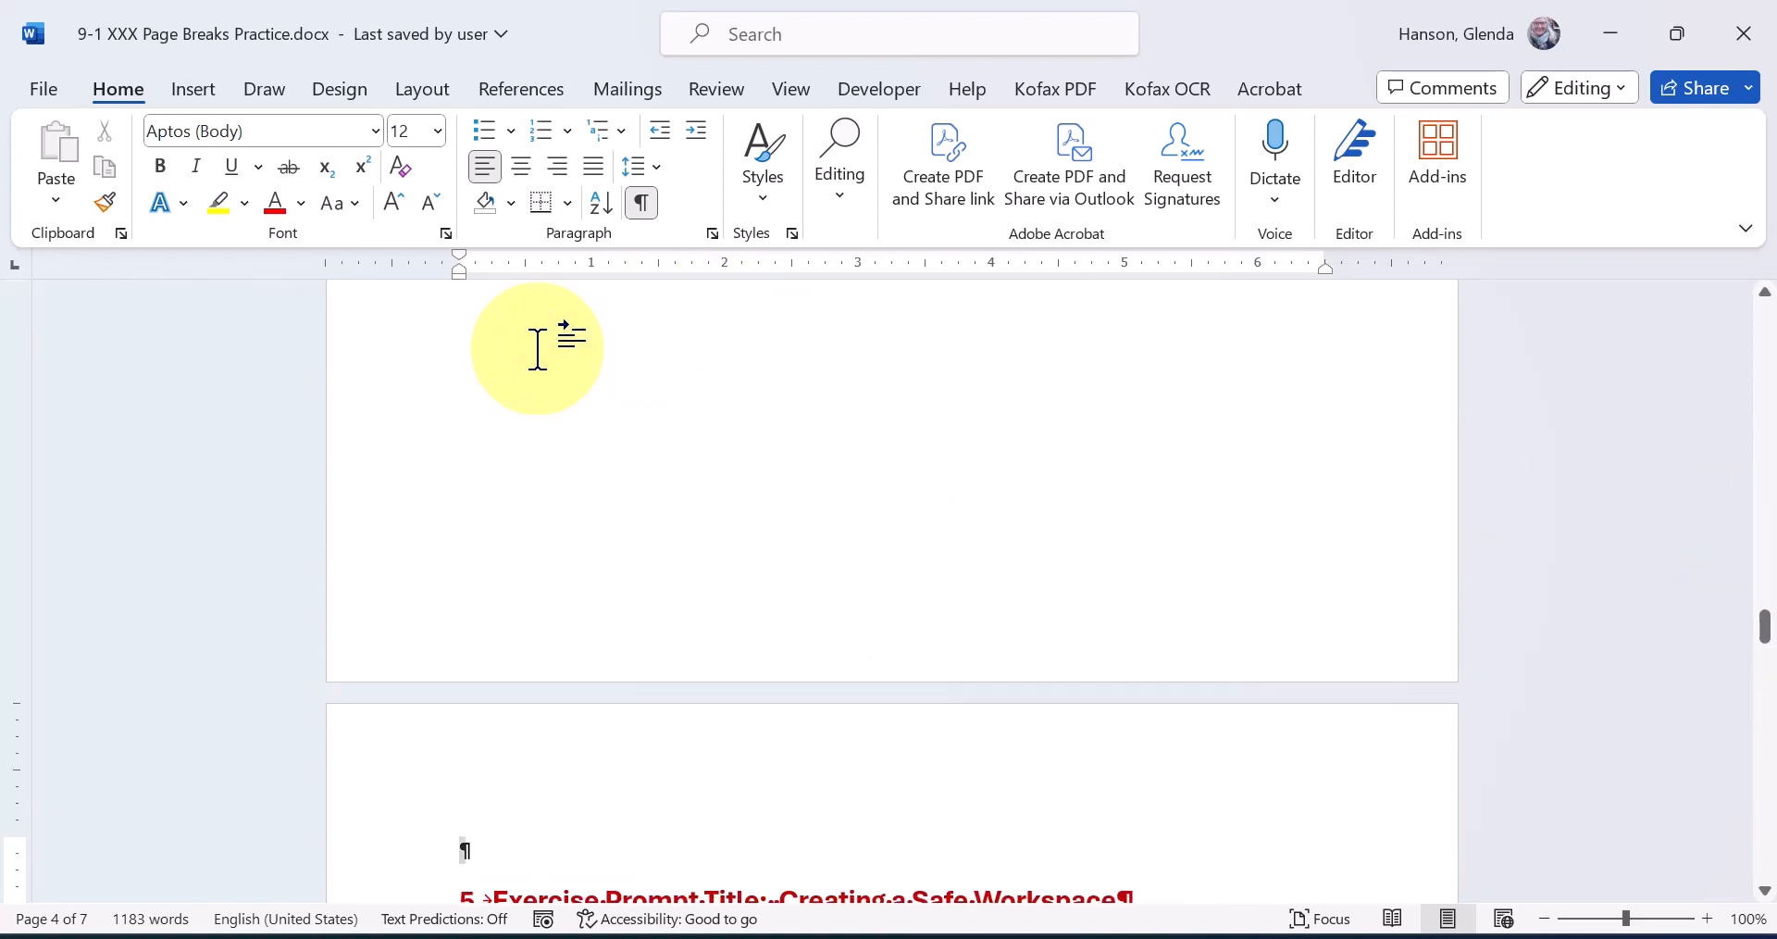
key(Delete)
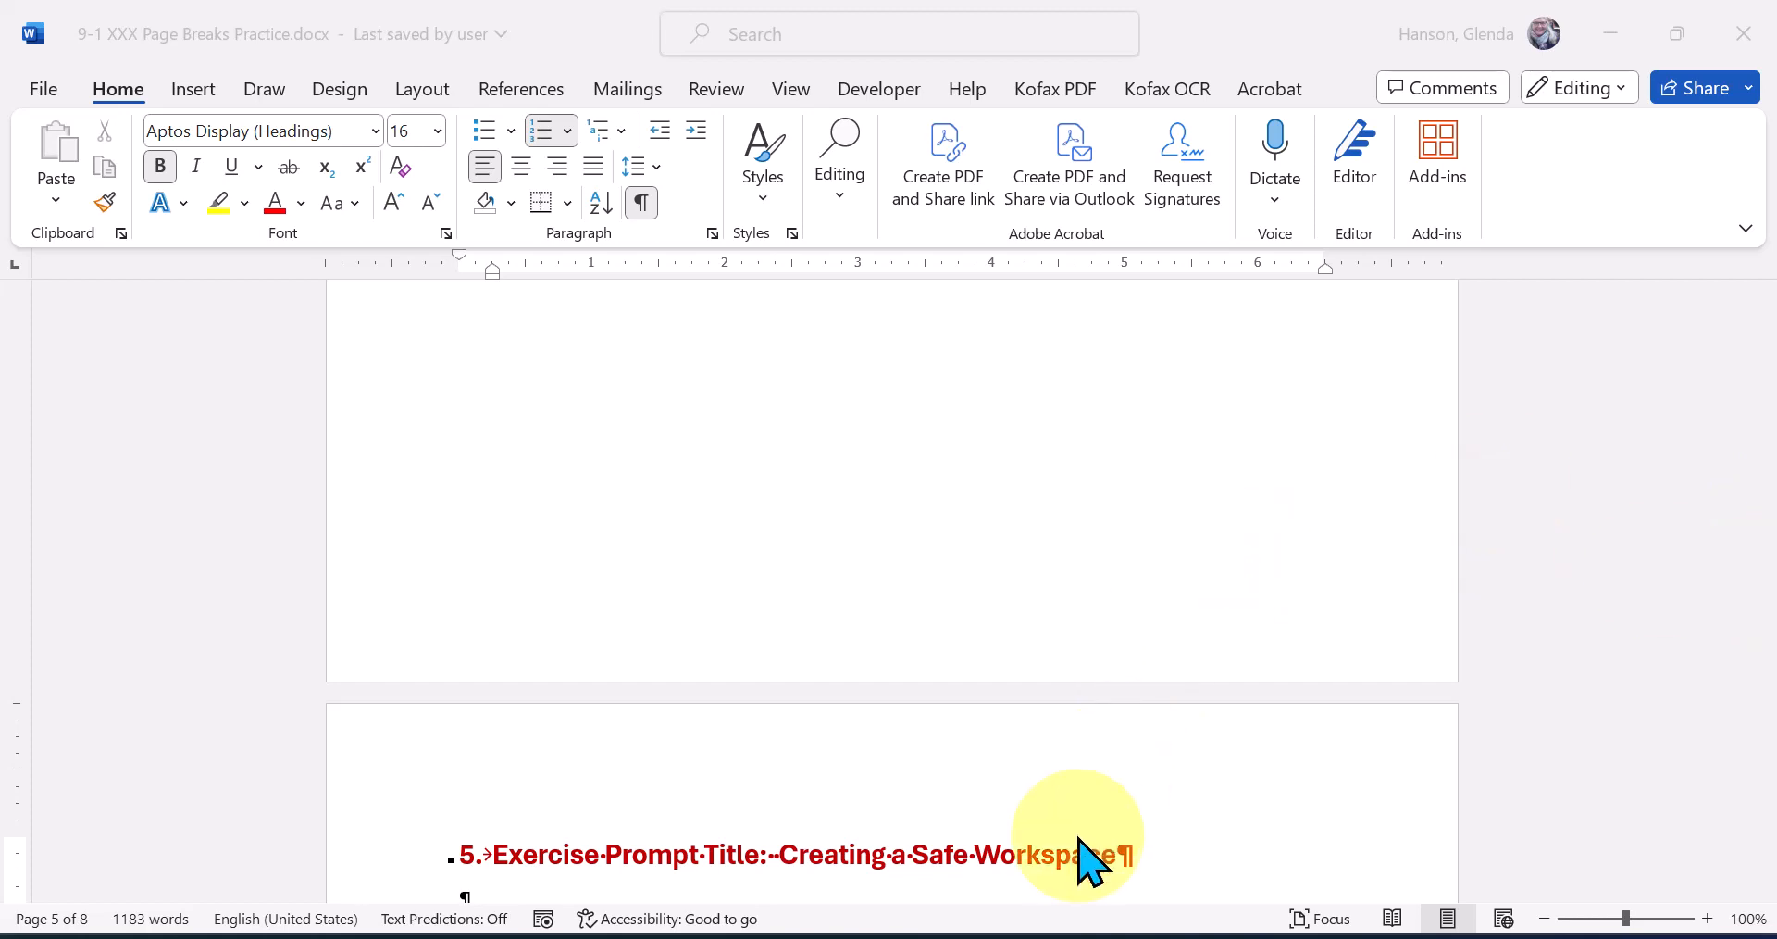
Insert a page break before the A Day at the Office heading and delete the leftover empty paragraph above it
click(1017, 891)
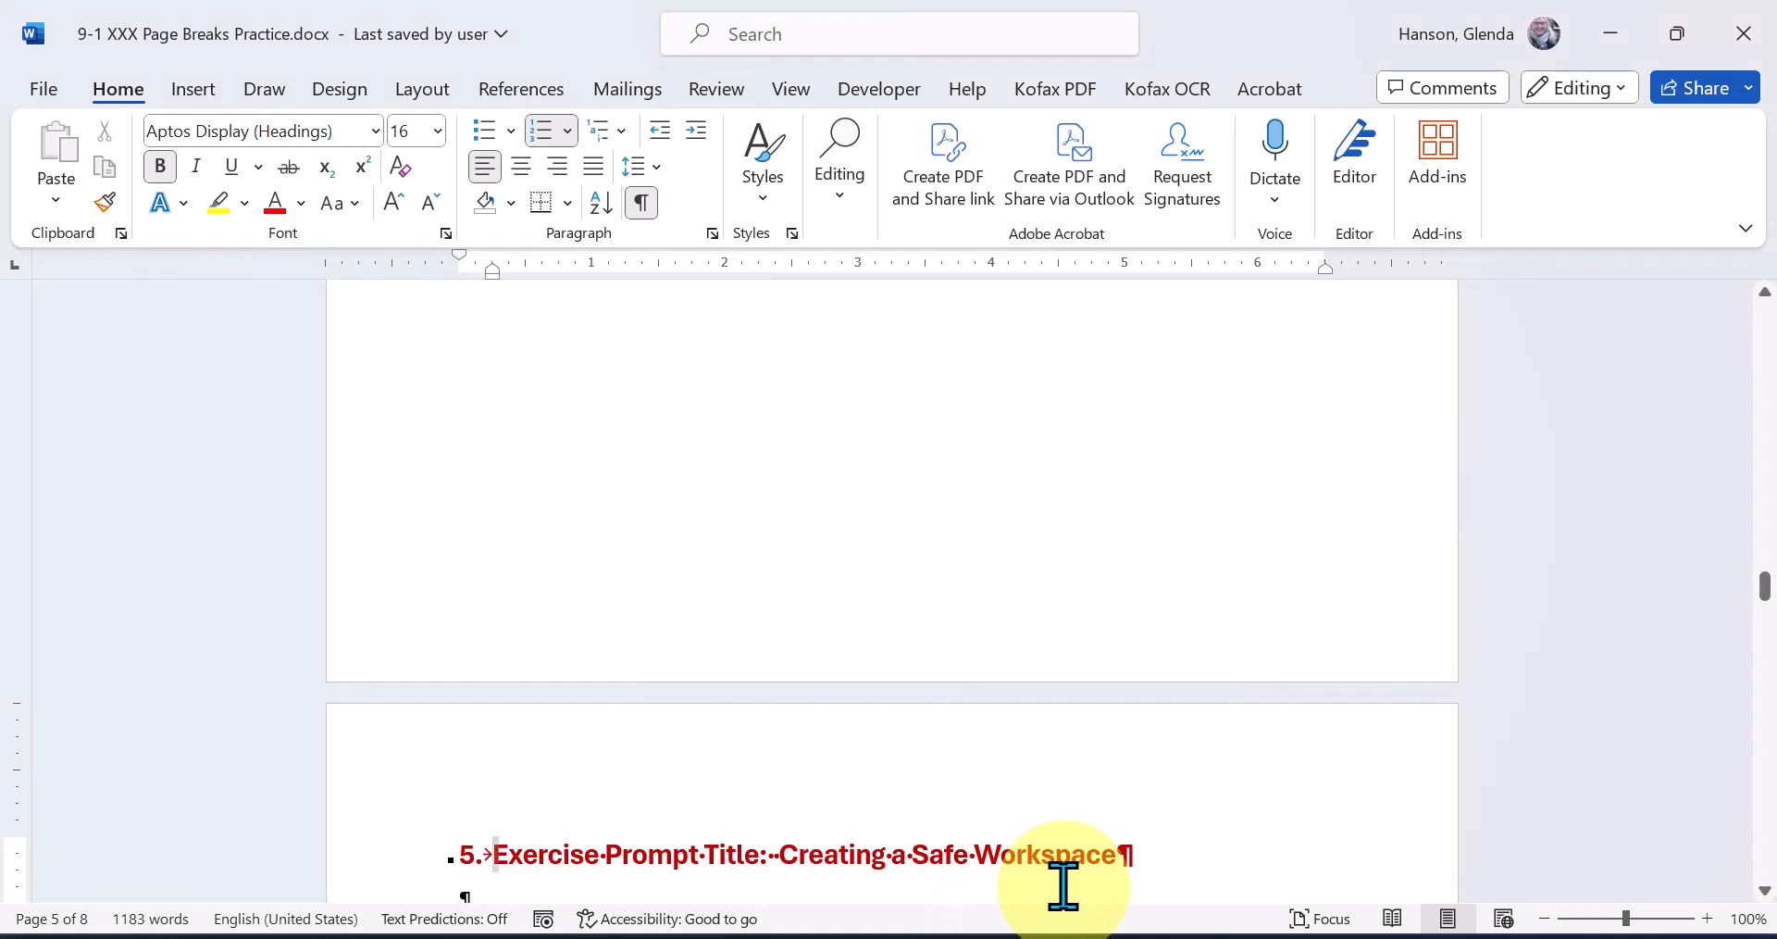
key(Down)
key(Down)
key(Down)
key(Down)
key(Down)
key(Down)
key(Down)
key(Down)
key(Down)
key(Down)
key(Down)
key(Down)
key(Down)
key(Down)
key(Down)
key(Down)
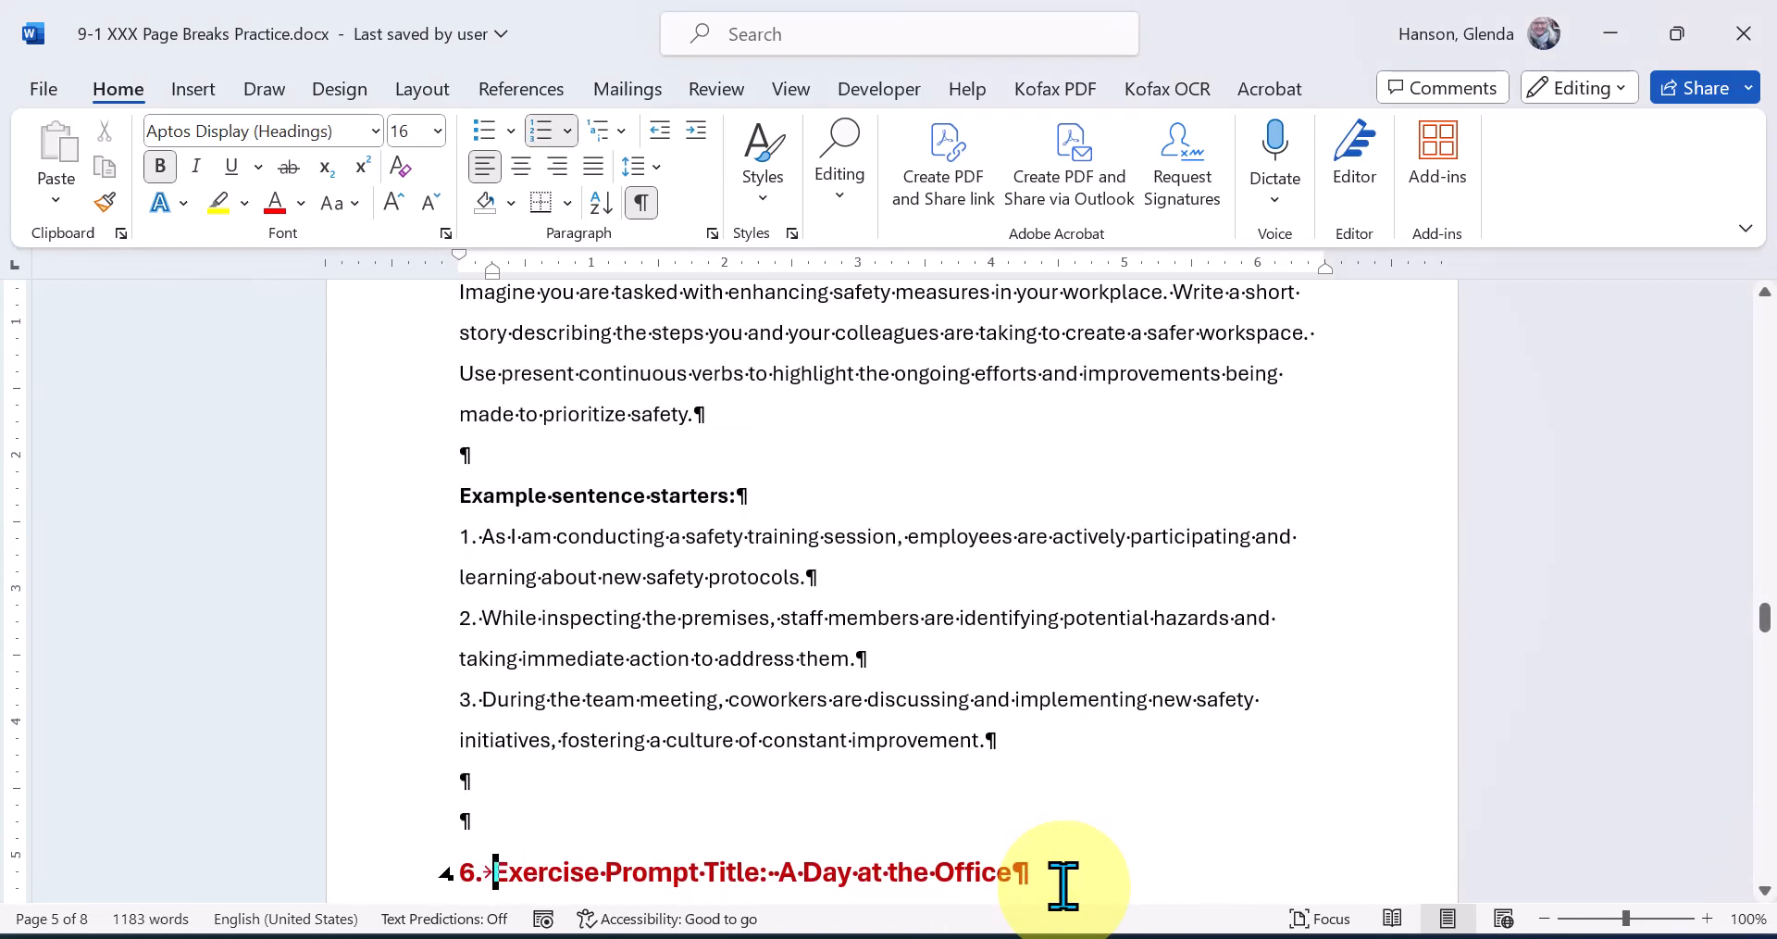
key(Up)
key(ctrl+Return)
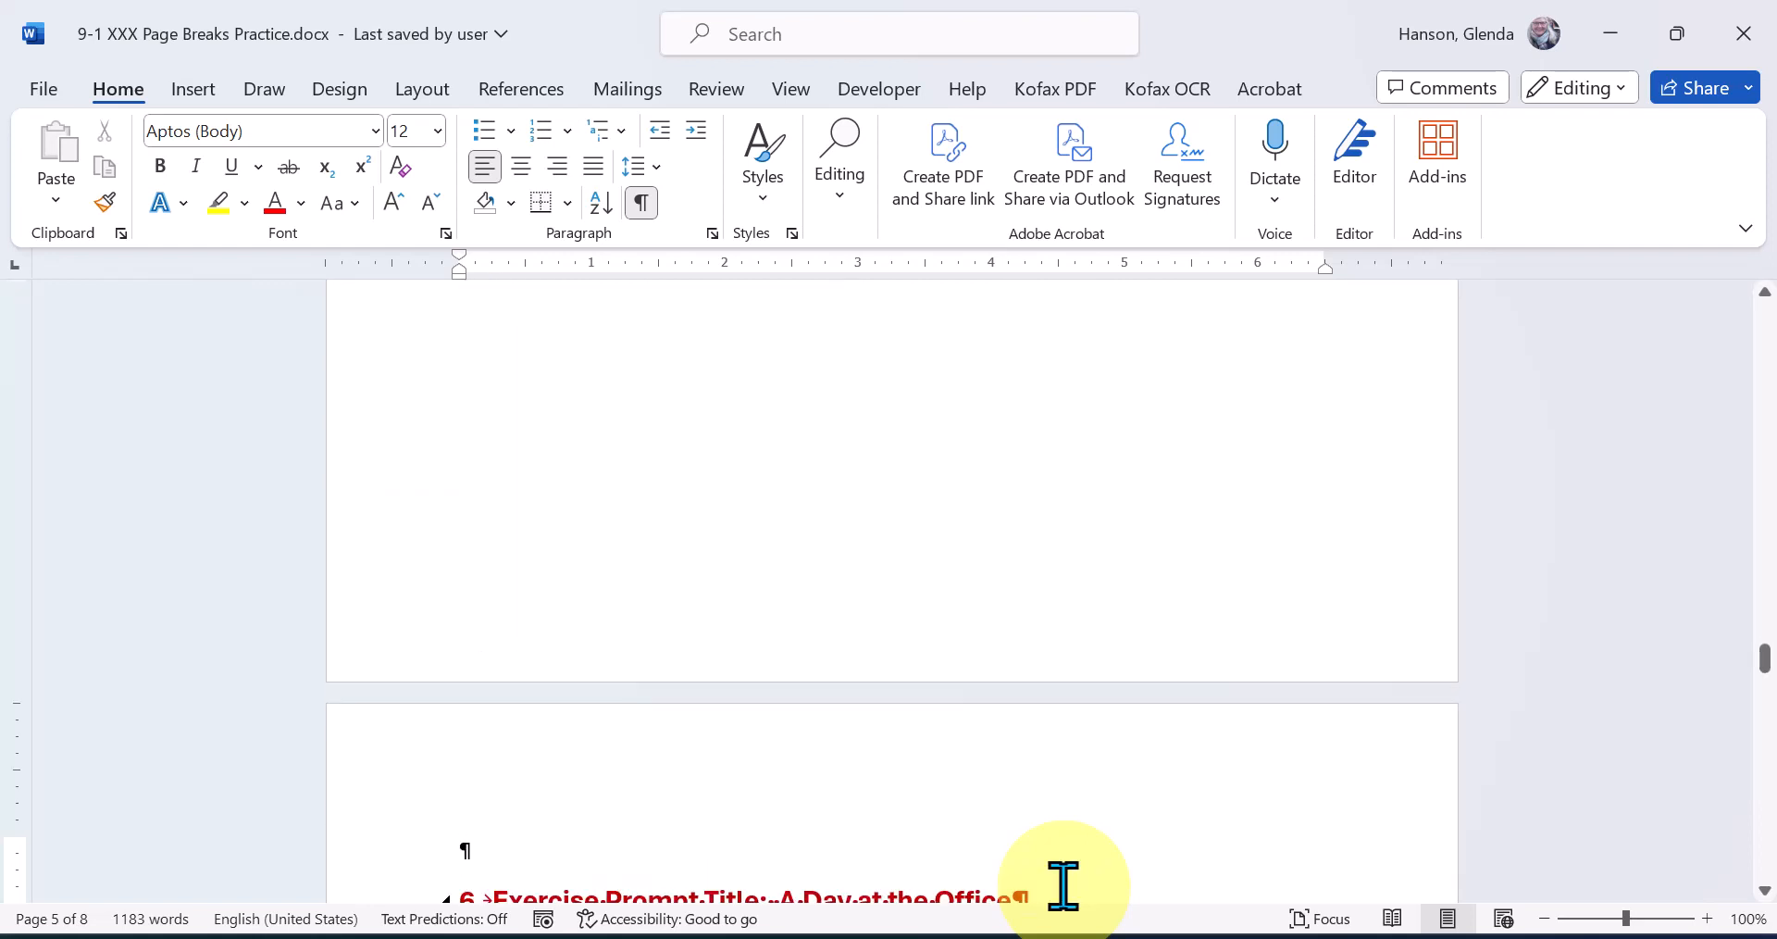
key(Delete)
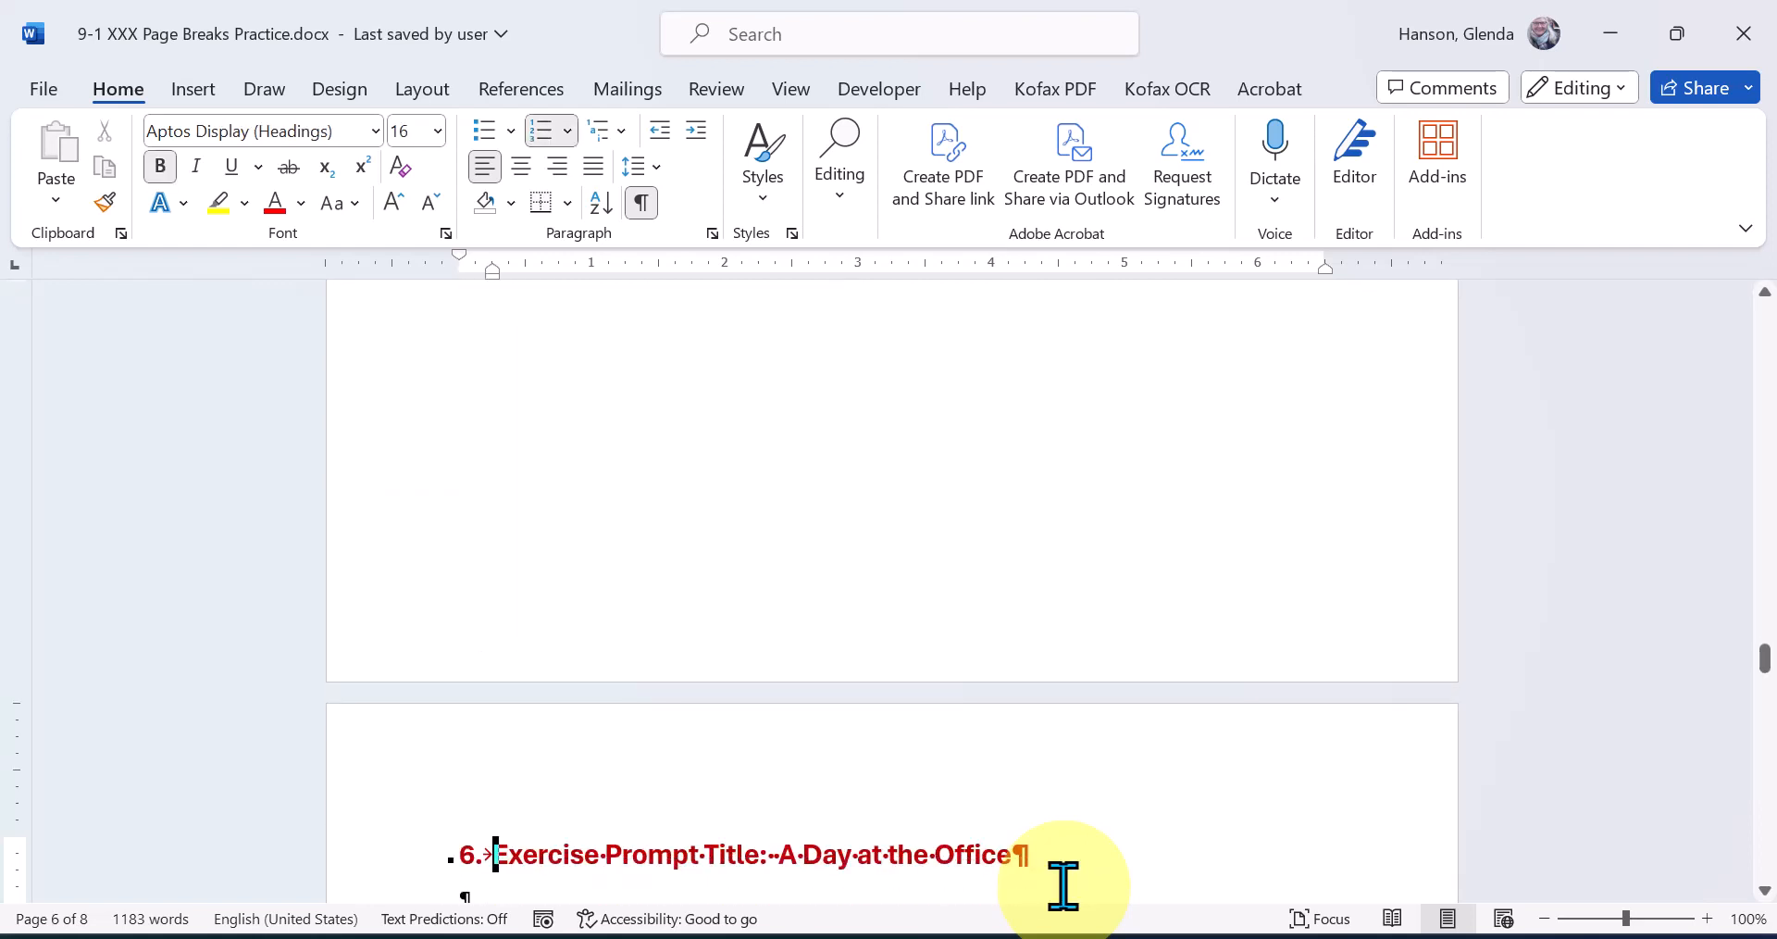
Insert a page break before The Busy Project Deadline heading and delete the leftover empty paragraph above it
key(Down)
key(Down)
key(Down)
key(Down)
key(Down)
key(Down)
key(Down)
key(Down)
key(Down)
key(Down)
key(Down)
key(Down)
key(Down)
key(Down)
key(Down)
key(Down)
key(Down)
key(Down)
key(Down)
key(Down)
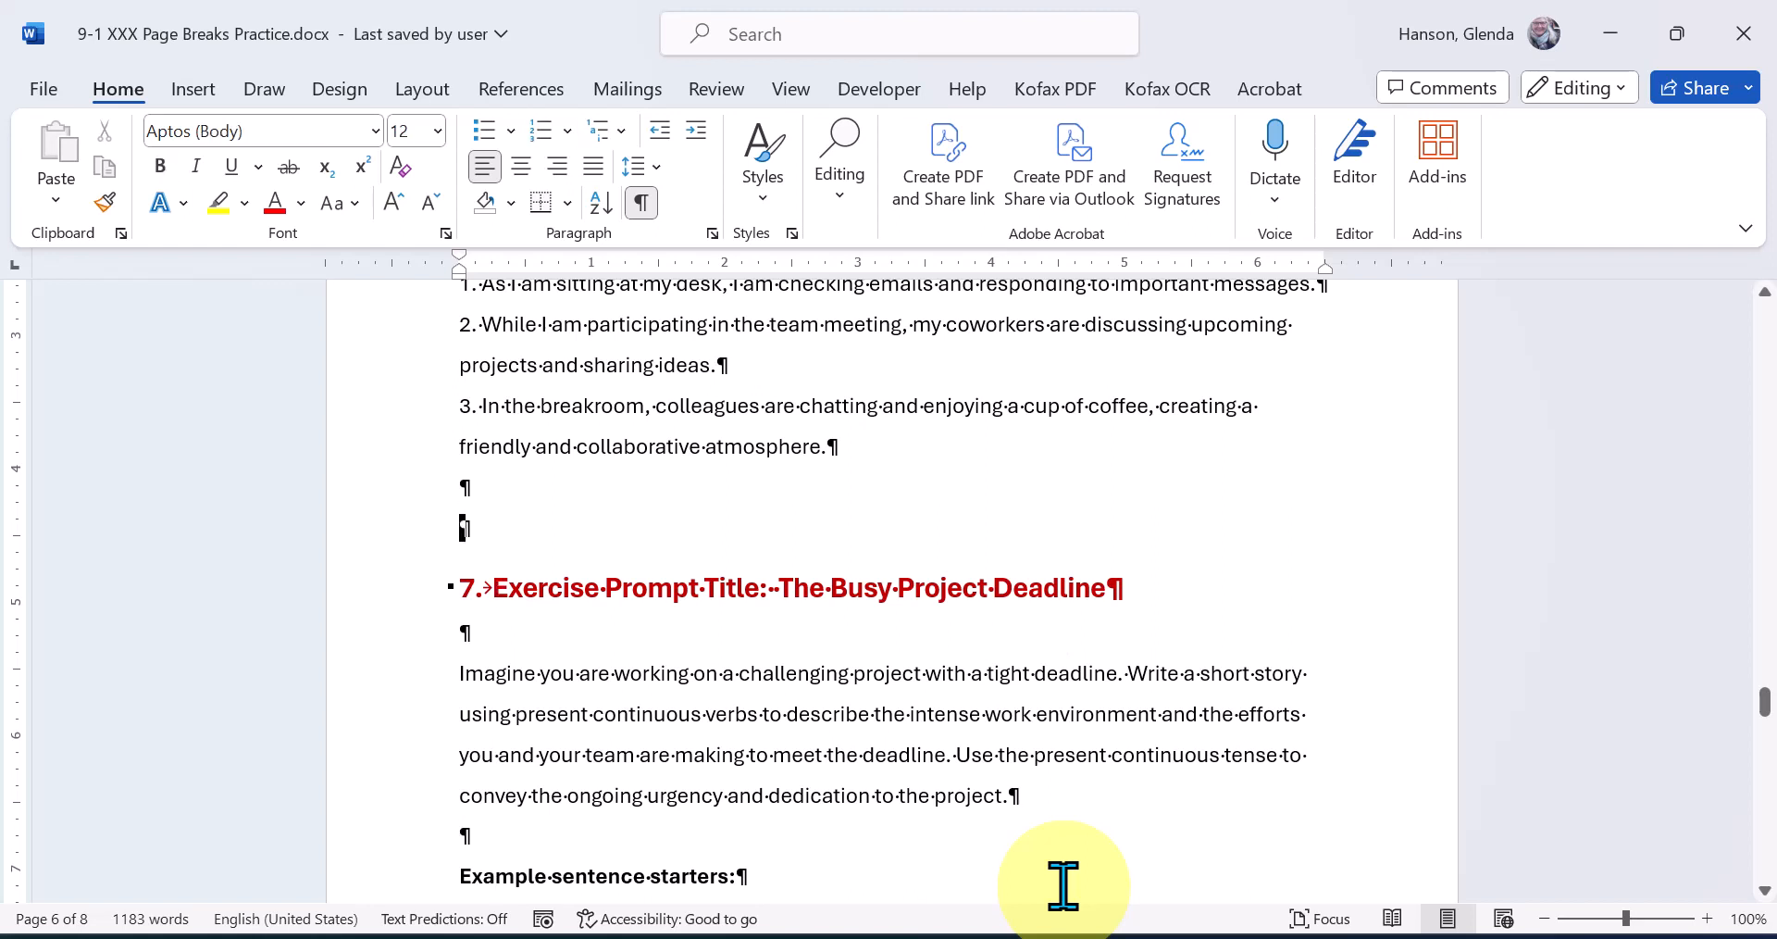
key(ctrl+Return)
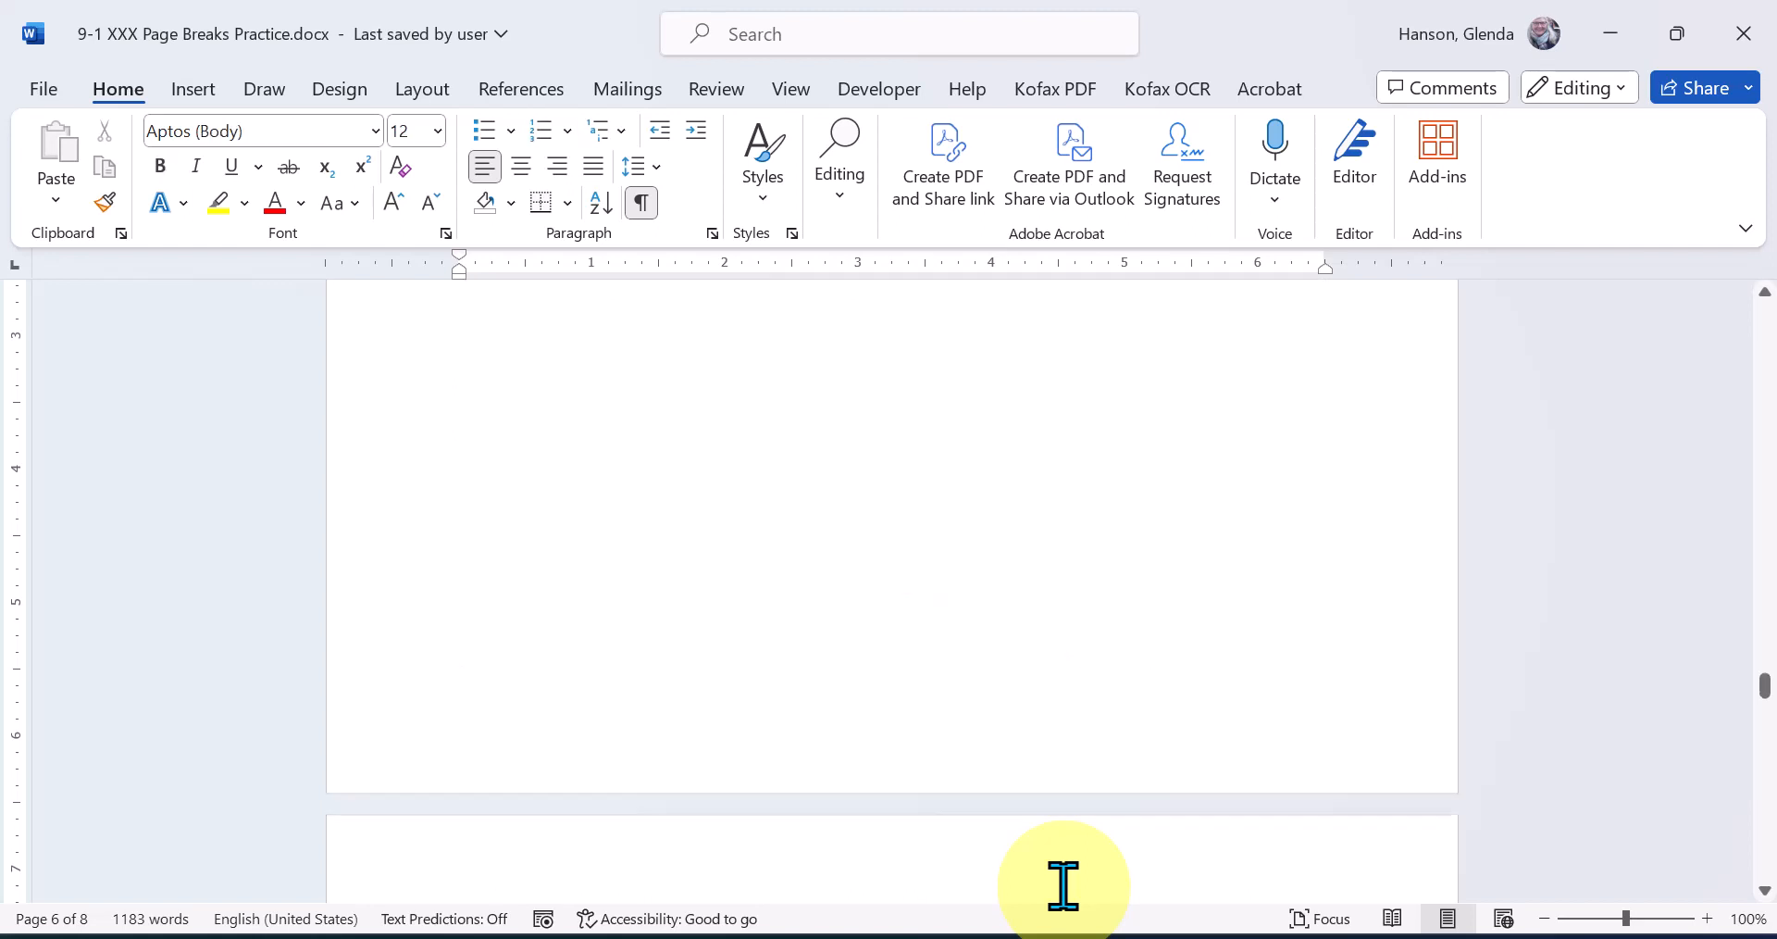
key(Delete)
Add empty paragraphs after the last sentence starter of exercise 7 until the An Afternoon Adventure heading moves onto the next page
scroll(1063, 880, down, 5)
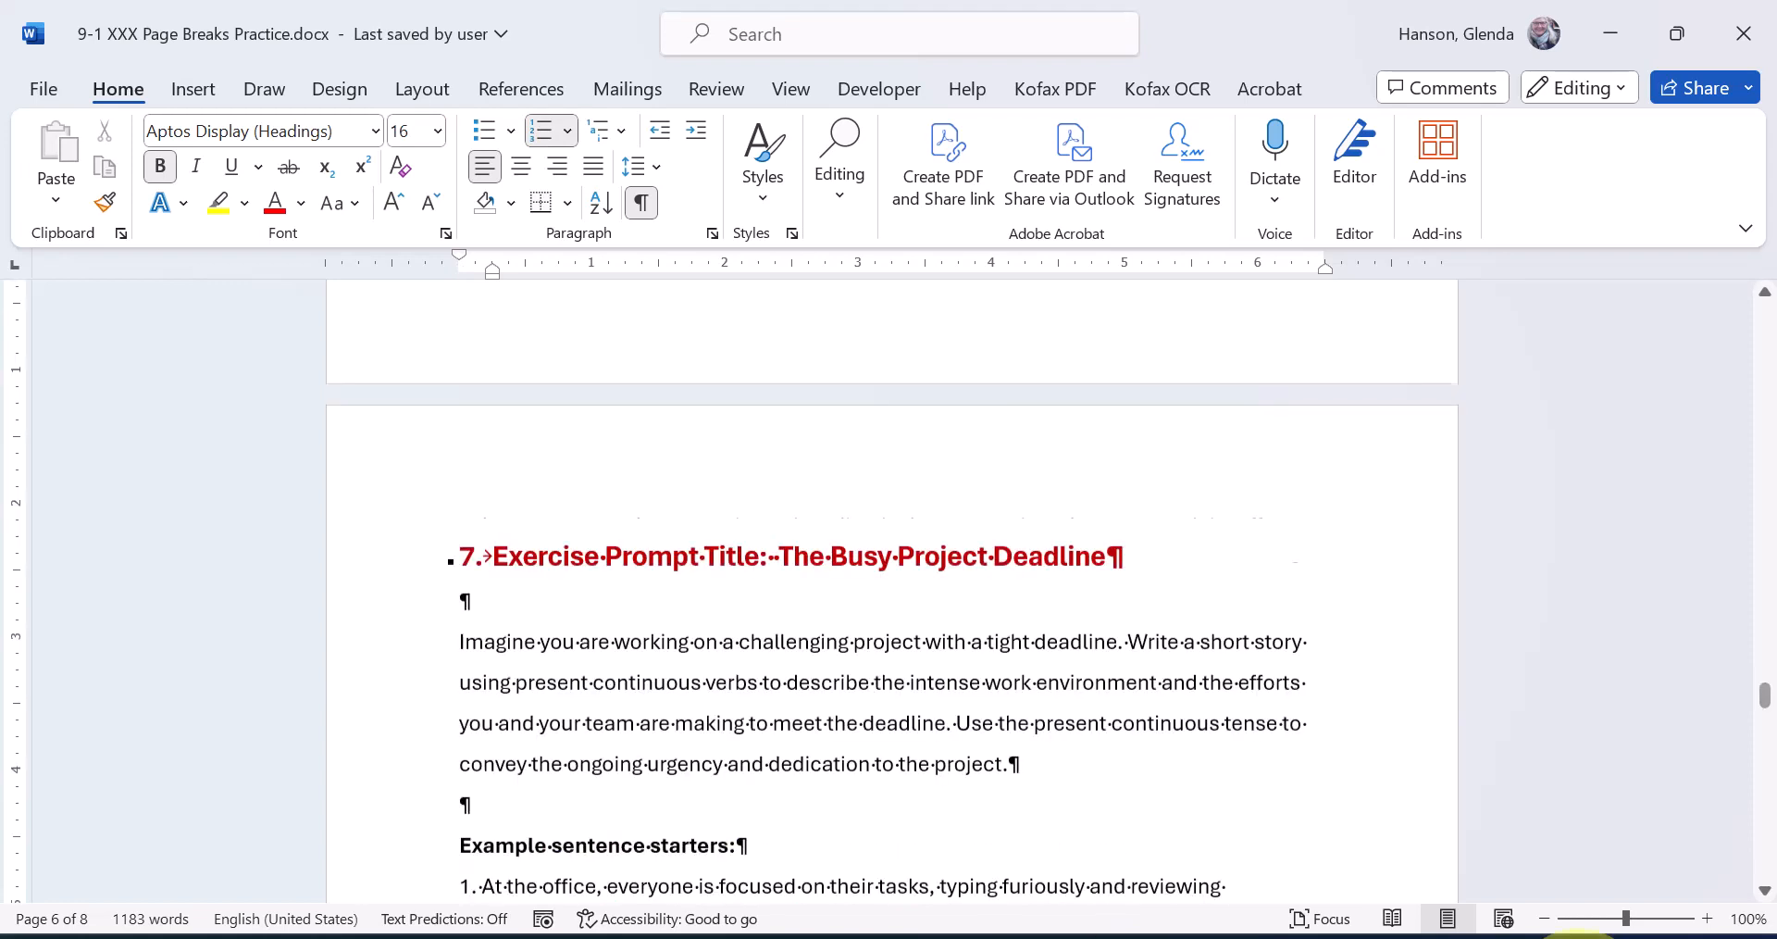
mouse_move(1764, 708)
mouse_down()
mouse_move(1770, 820)
mouse_move(1768, 711)
mouse_up()
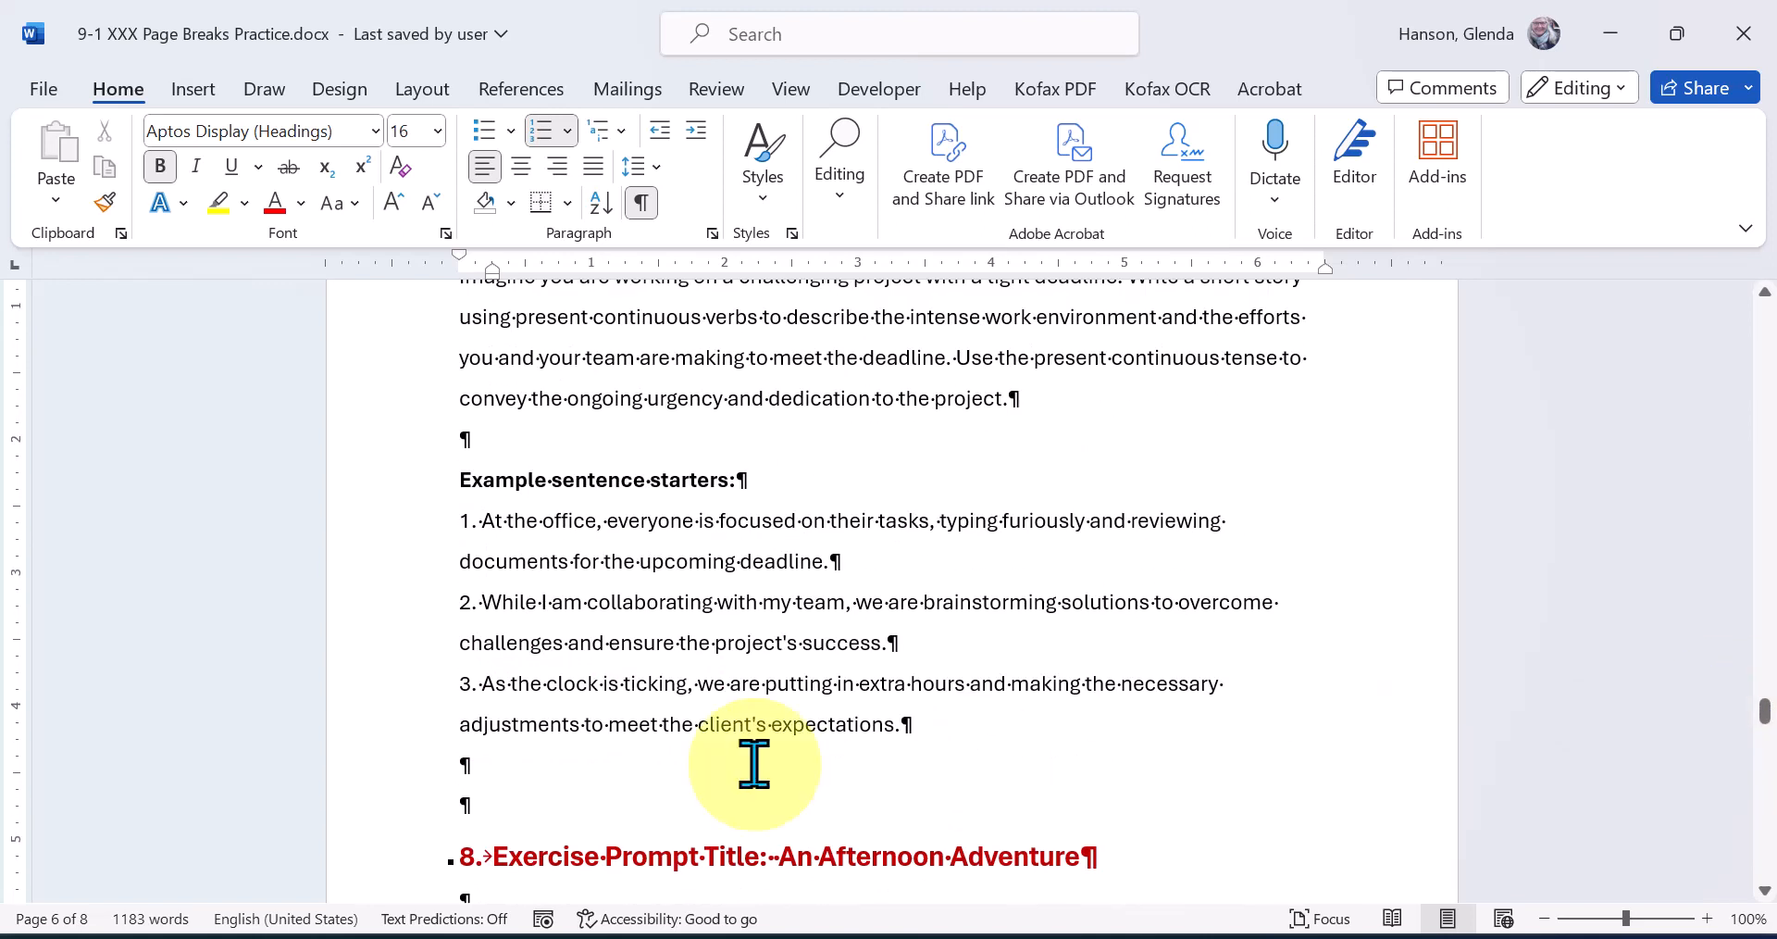
click(664, 776)
key(Return)
key(Return)
key(Return)
key(Return)
key(Return)
key(Return)
key(Return)
key(Return)
key(Return)
key(Return)
key(Return)
key(Return)
key(Return)
key(Return)
key(Return)
key(Return)
key(Return)
key(Return)
key(Return)
key(Return)
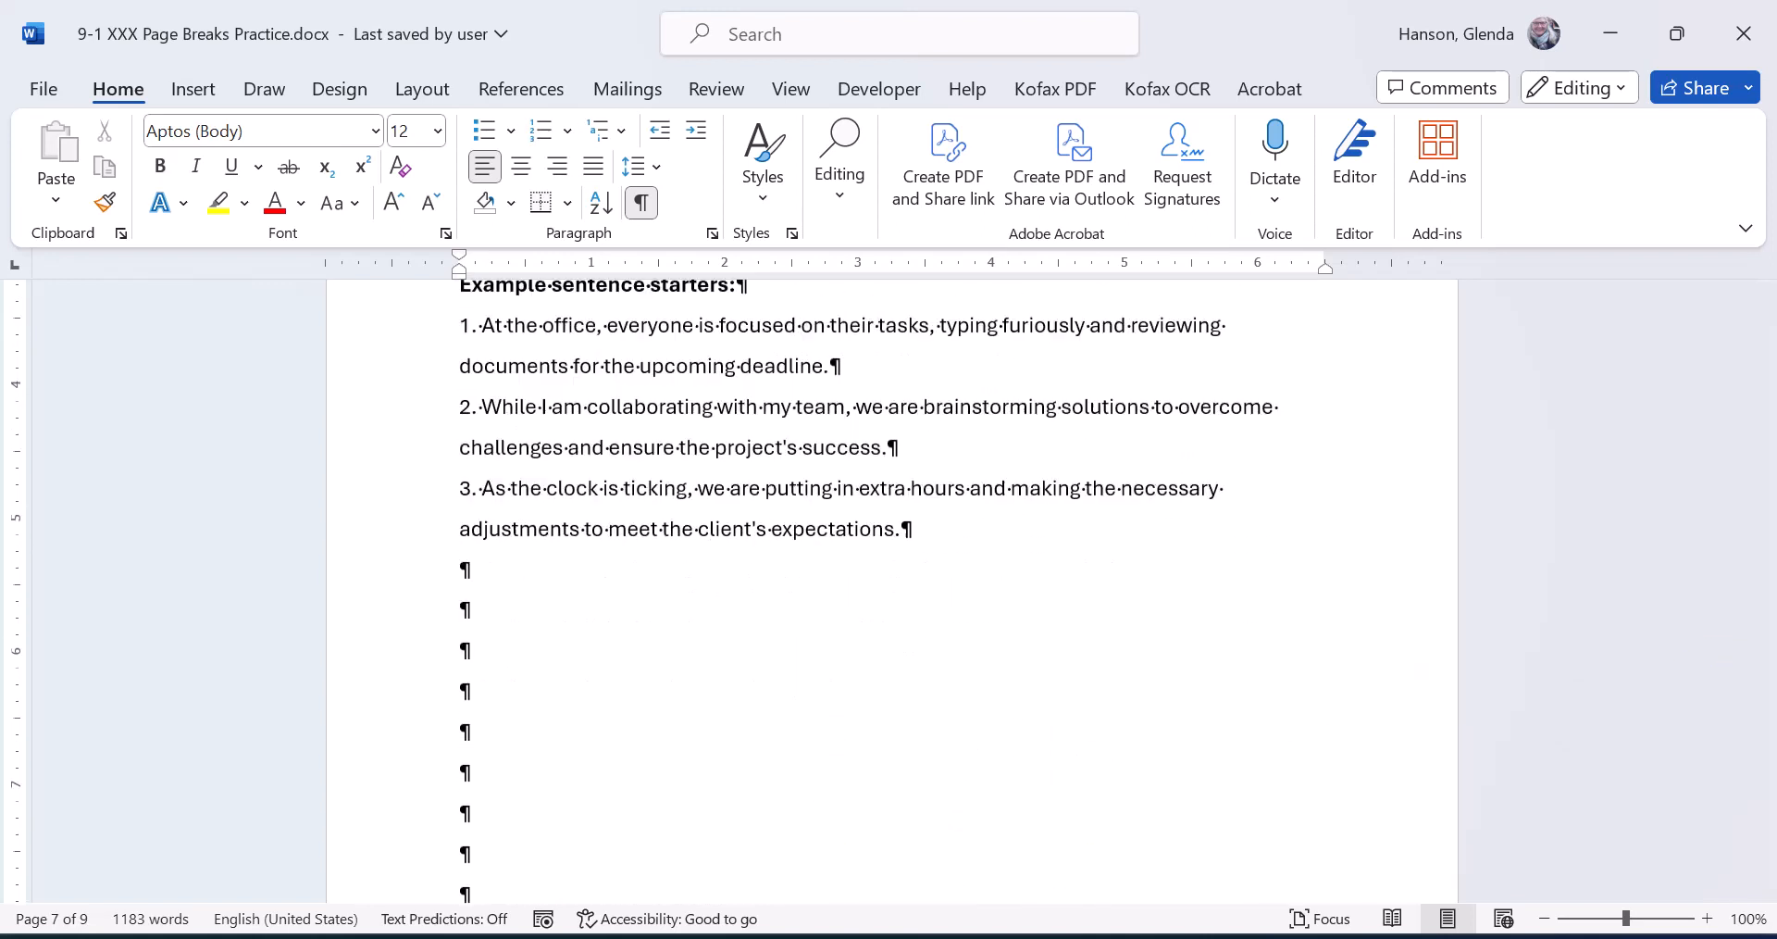
key(Return)
key(Return)
key(Return)
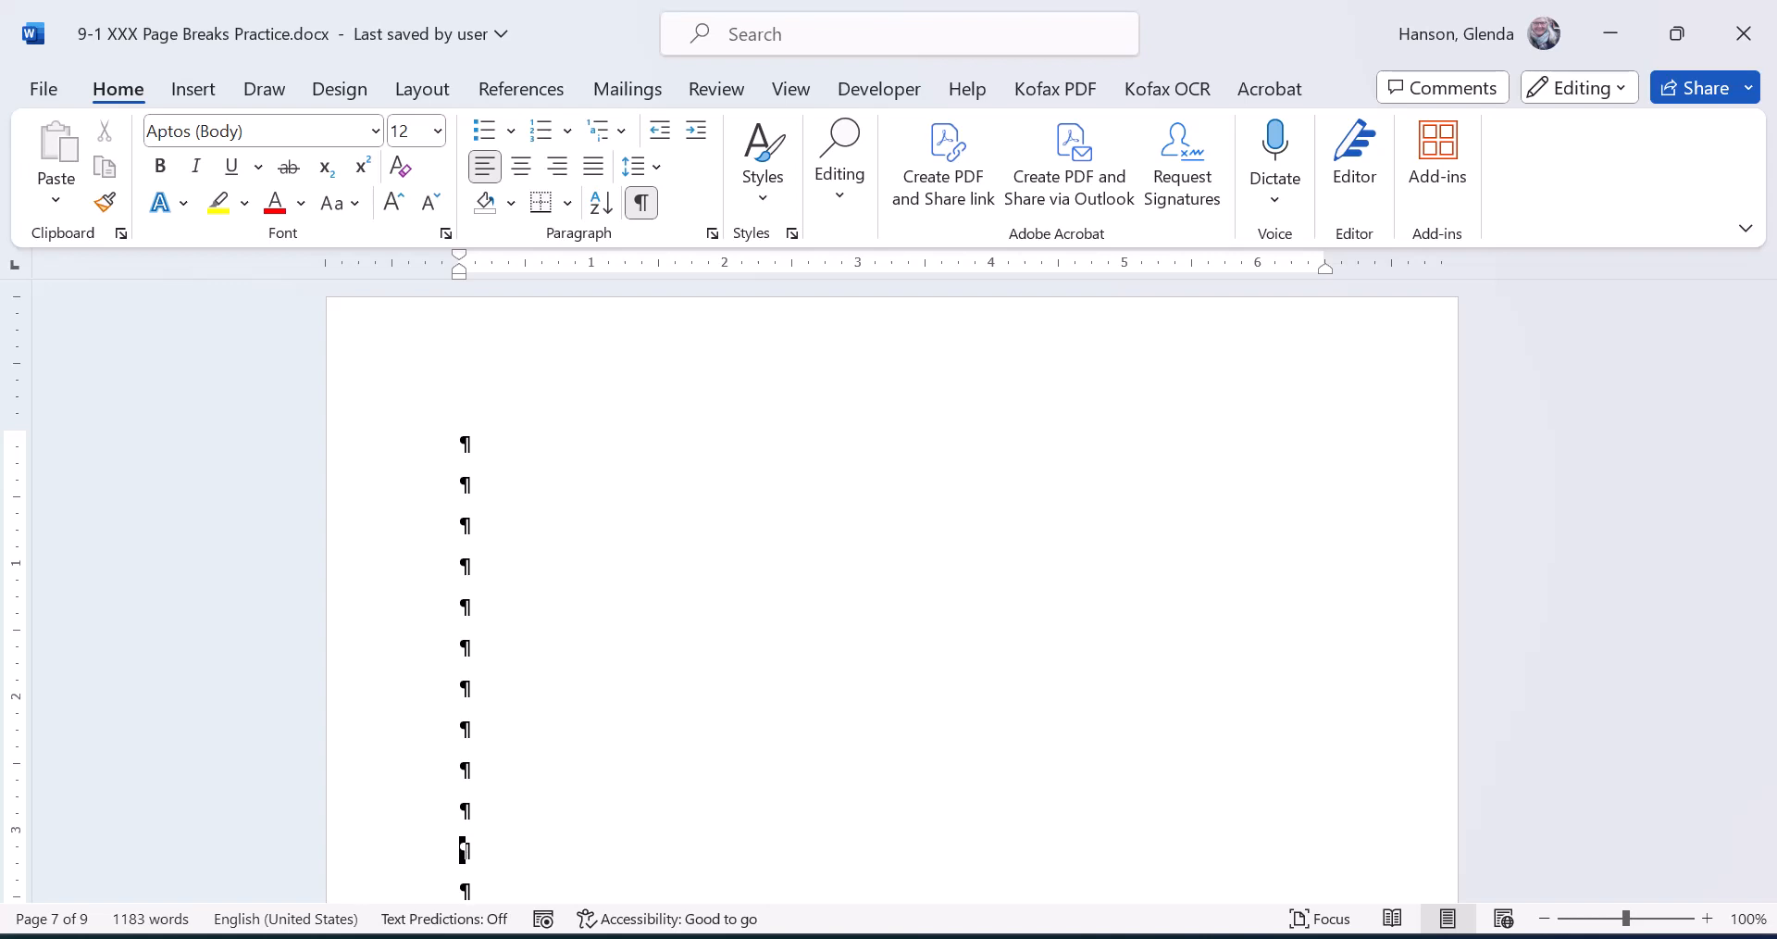
Delete all the surplus empty paragraphs above the An Afternoon Adventure heading so it starts at the top of its page
key(BackSpace)
key(BackSpace)
key(BackSpace)
key(BackSpace)
key(BackSpace)
key(BackSpace)
key(BackSpace)
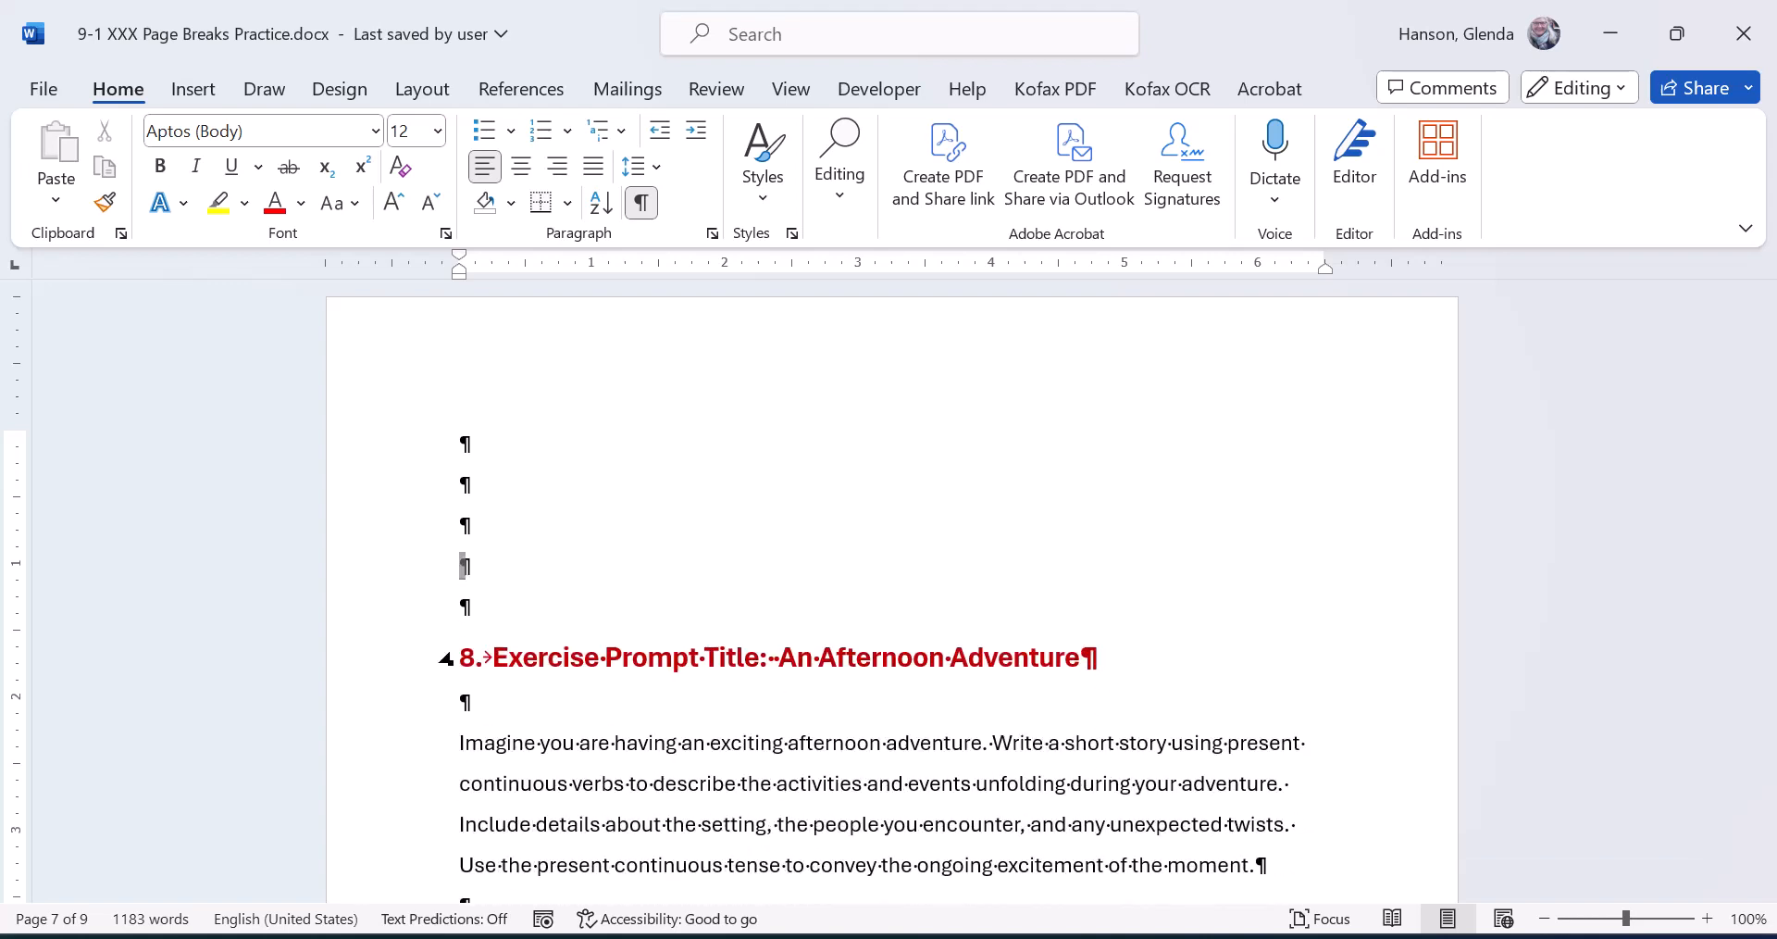
click(508, 338)
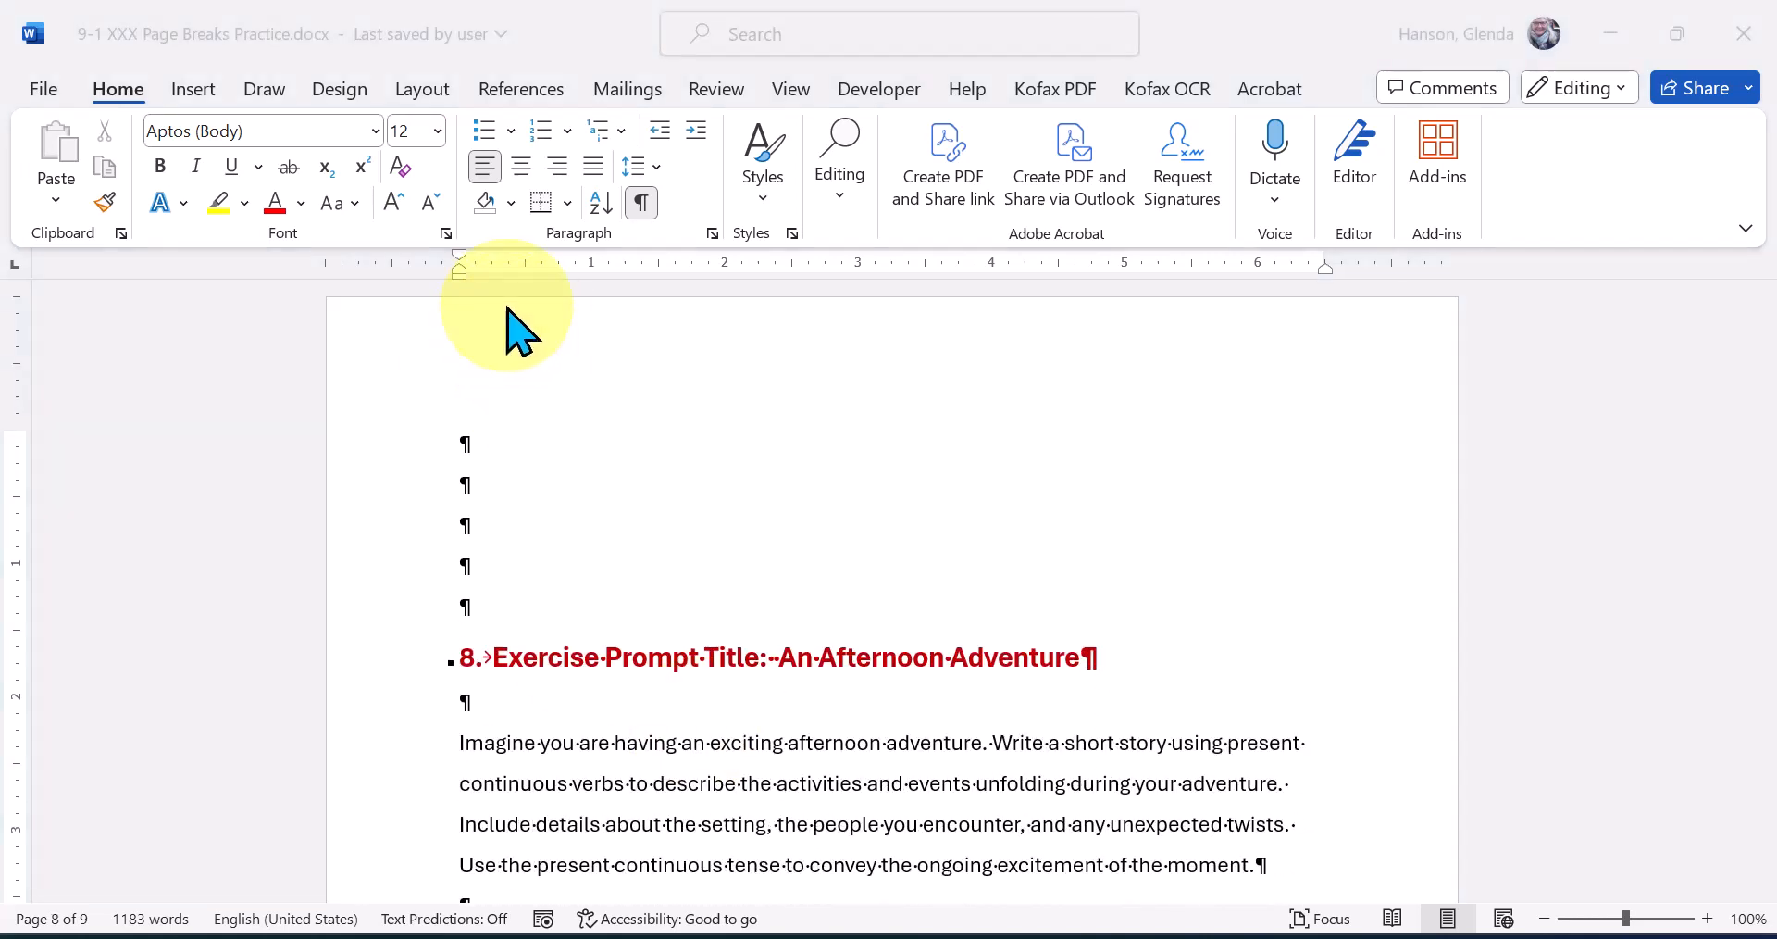
click(471, 446)
click(471, 447)
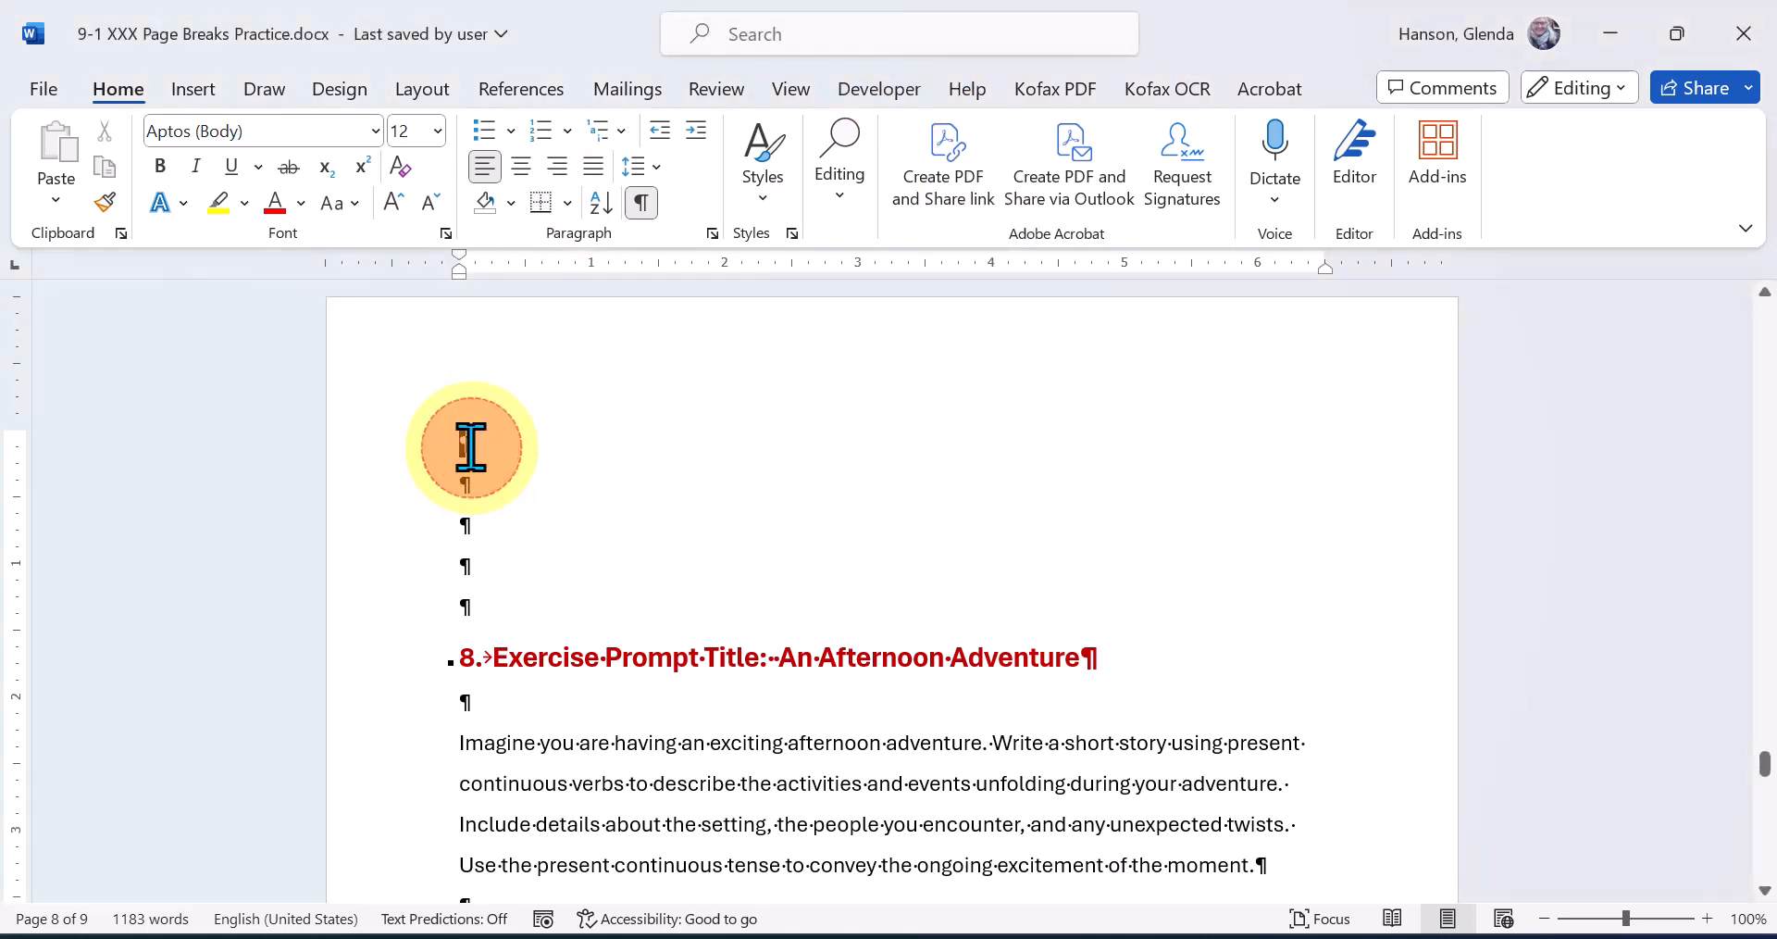
key(Delete)
key(Delete)
key(Delete)
key(Delete)
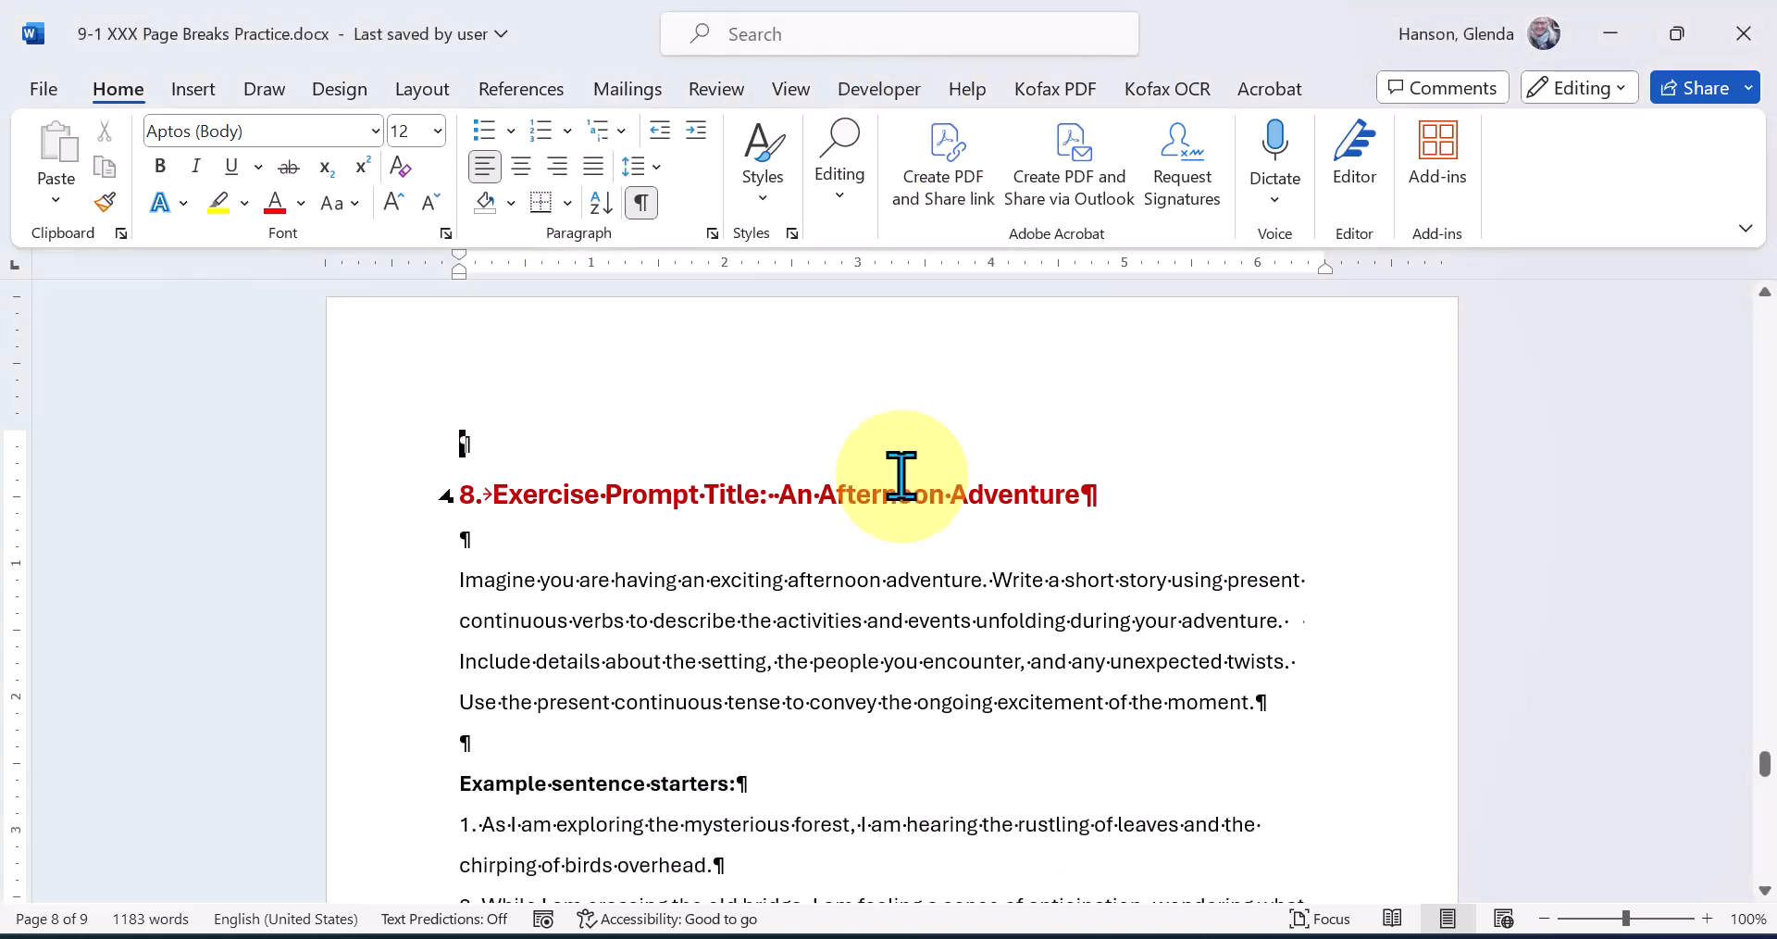
key(Delete)
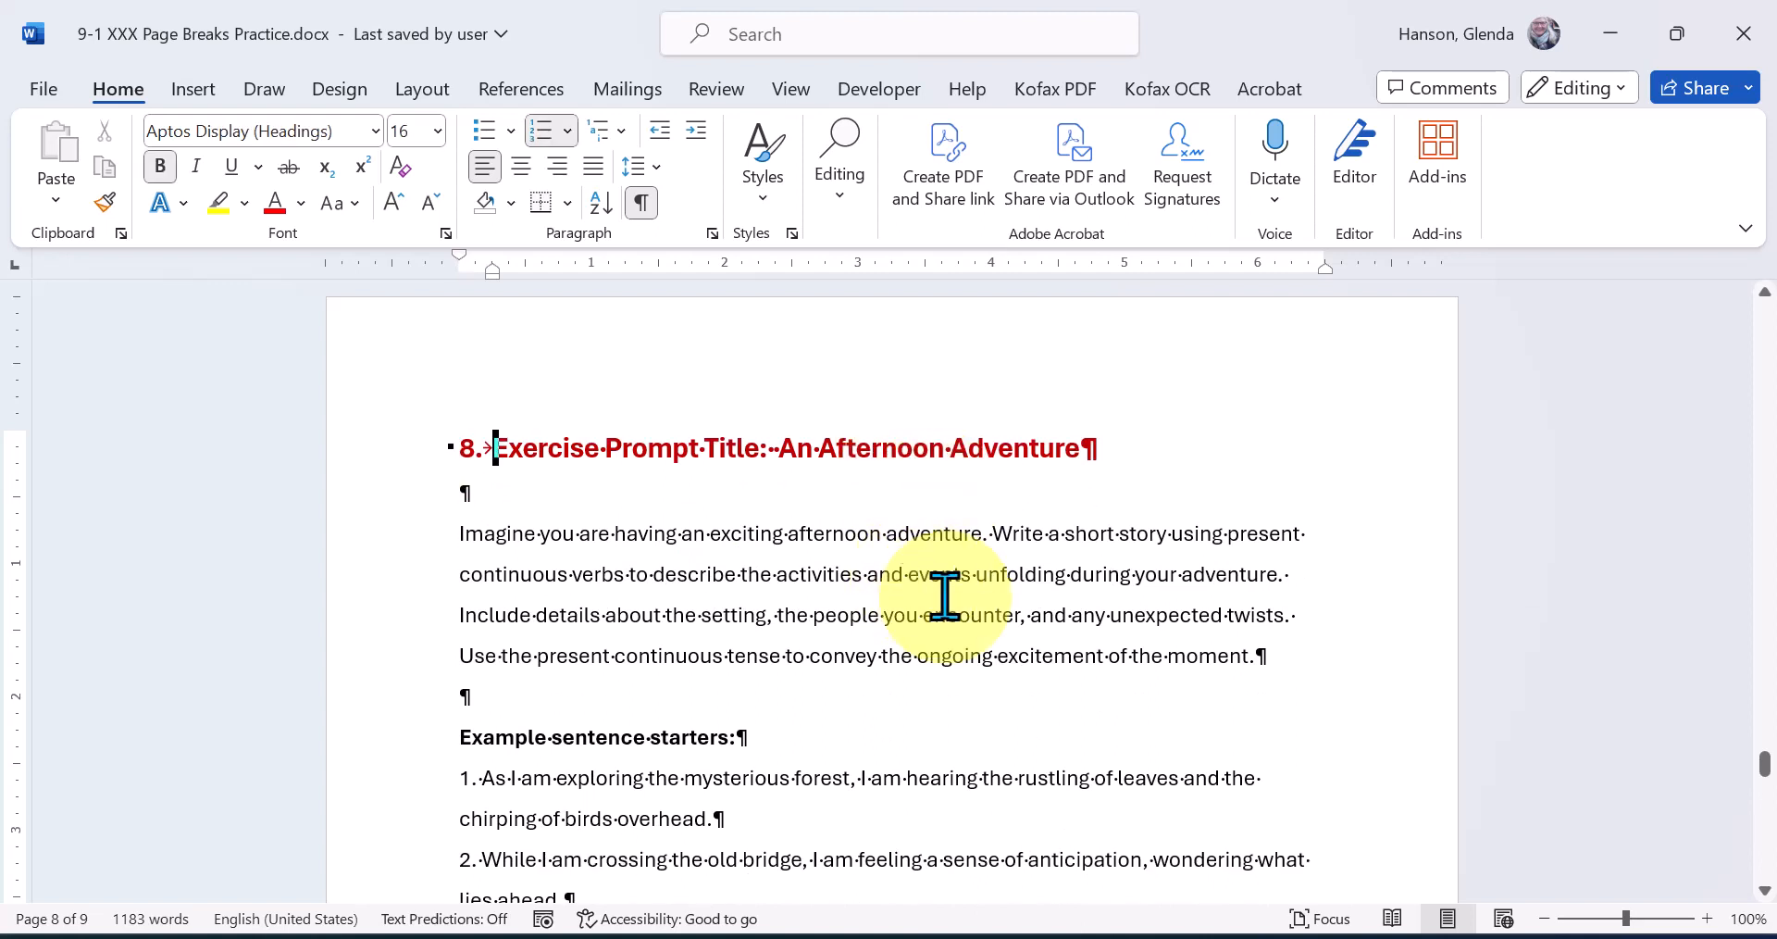